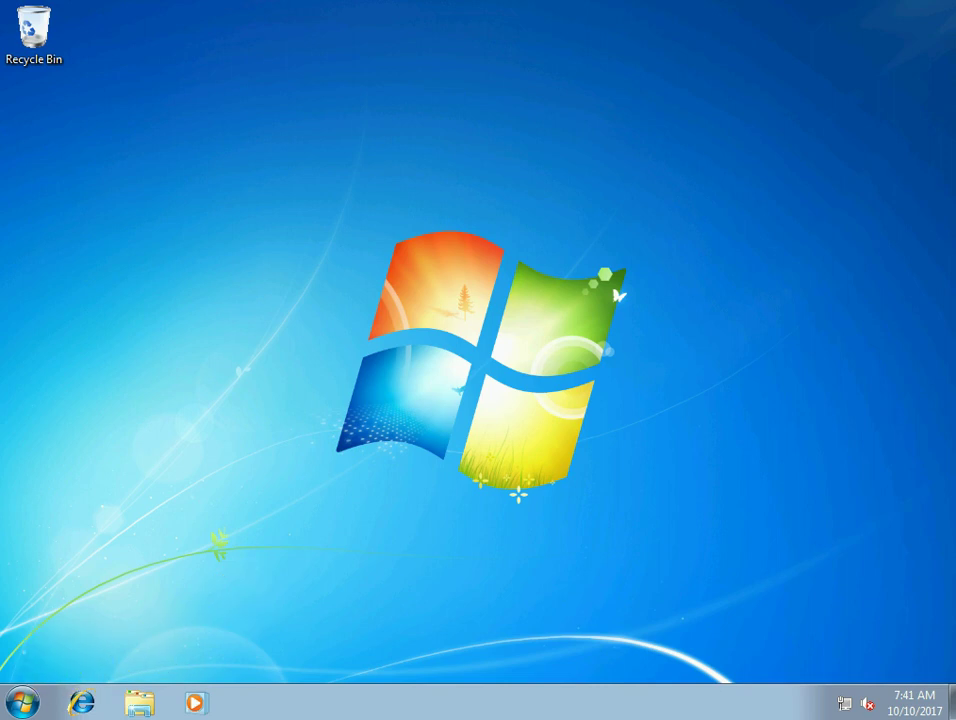
Step: Look up the computer's basic system information, including Windows edition and system type, and close the window
left_click(20, 704)
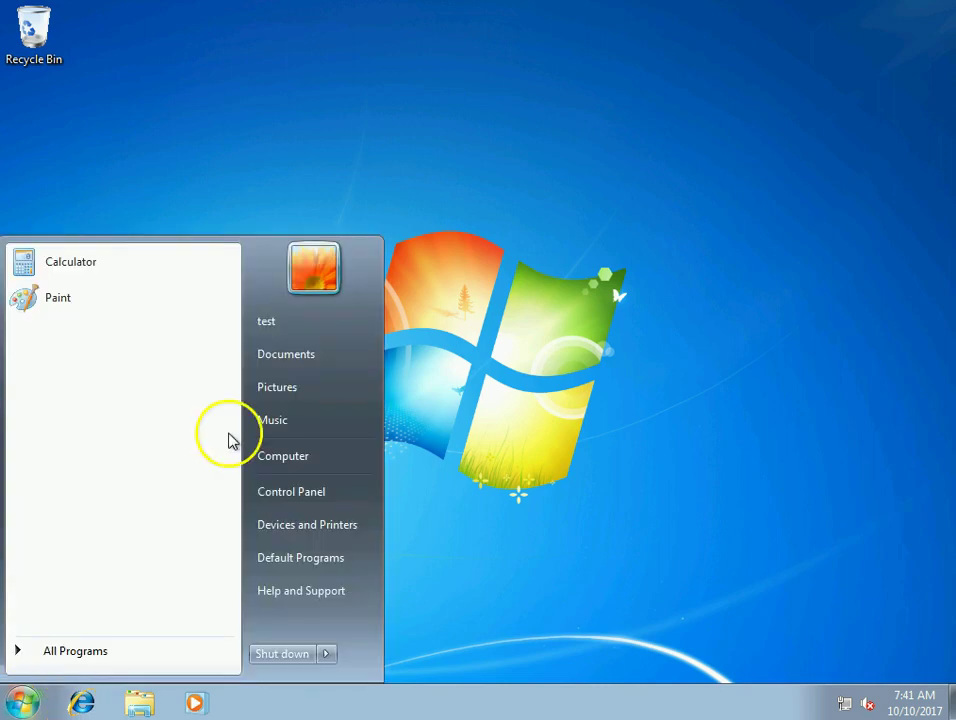
right_click(312, 462)
left_click(392, 622)
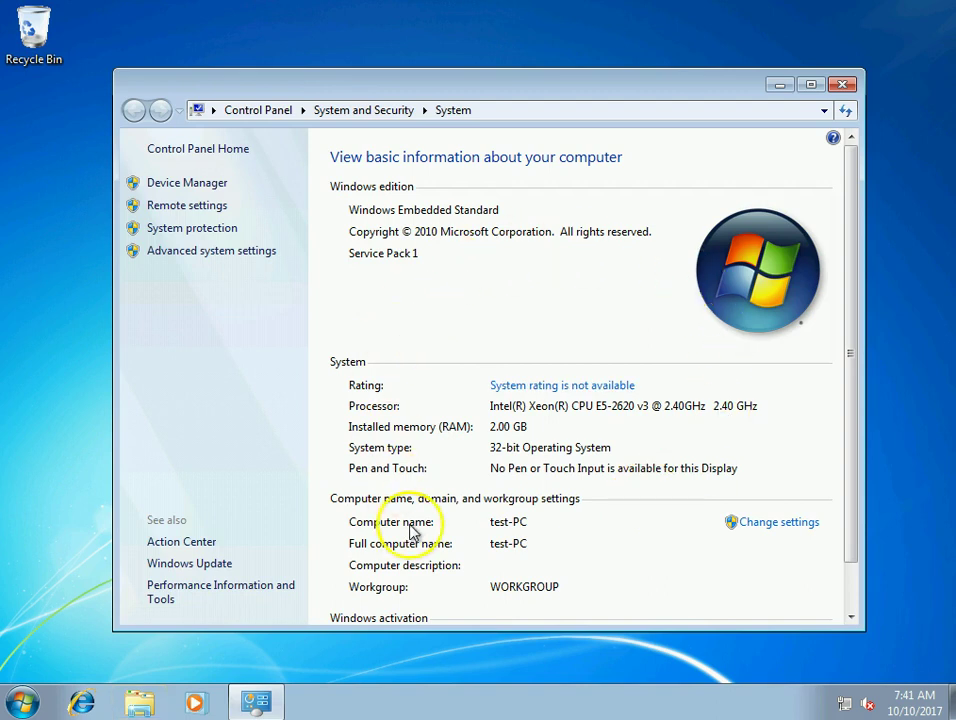
scroll(484, 316, "down", 1)
scroll(484, 316, "up", 1)
scroll(484, 316, "down", 1)
scroll(470, 380, "up", 1)
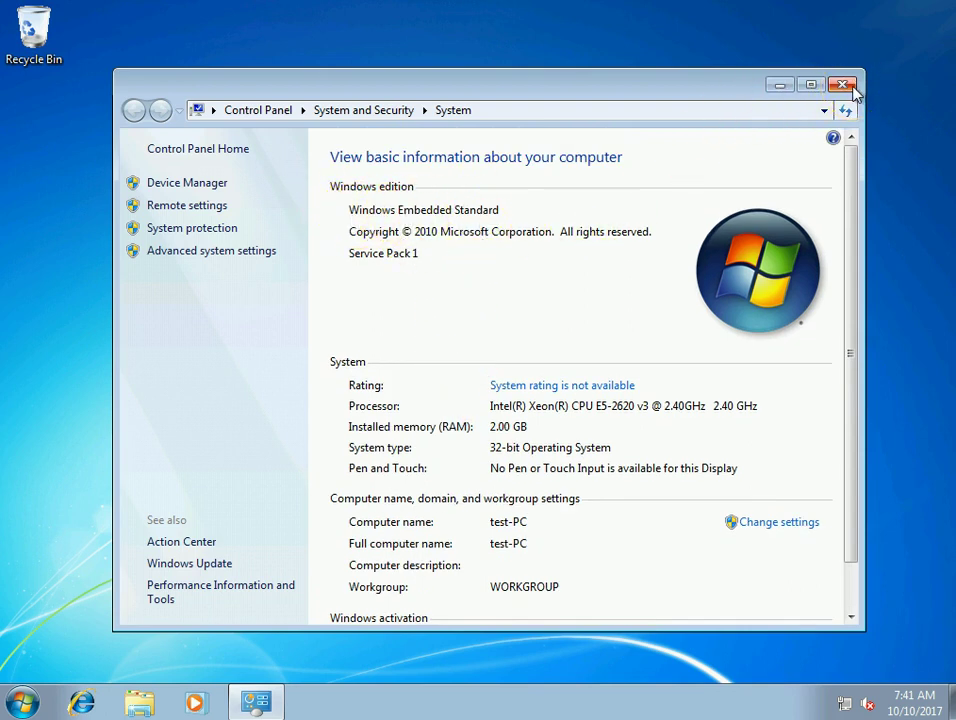
scroll(634, 380, "down", 1)
scroll(683, 312, "up", 1)
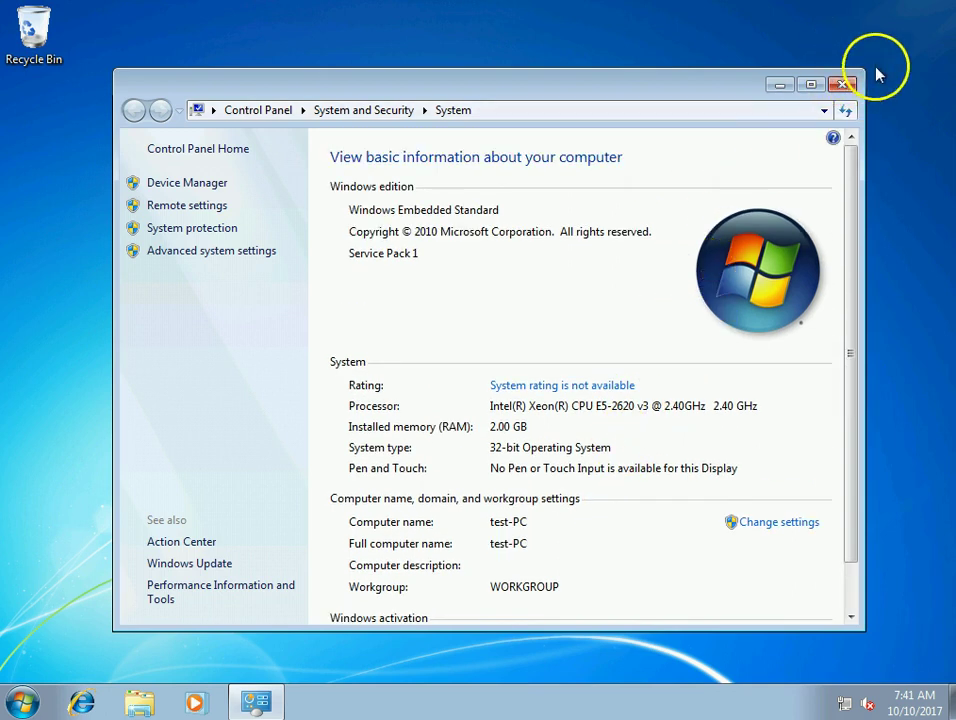
left_click(843, 86)
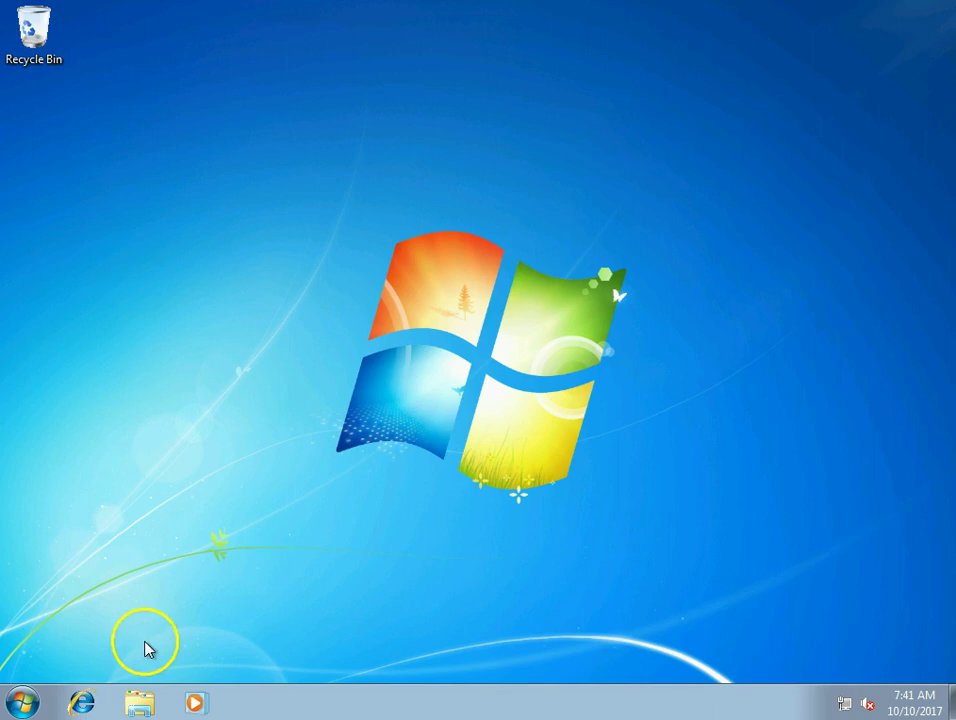
left_click(80, 704)
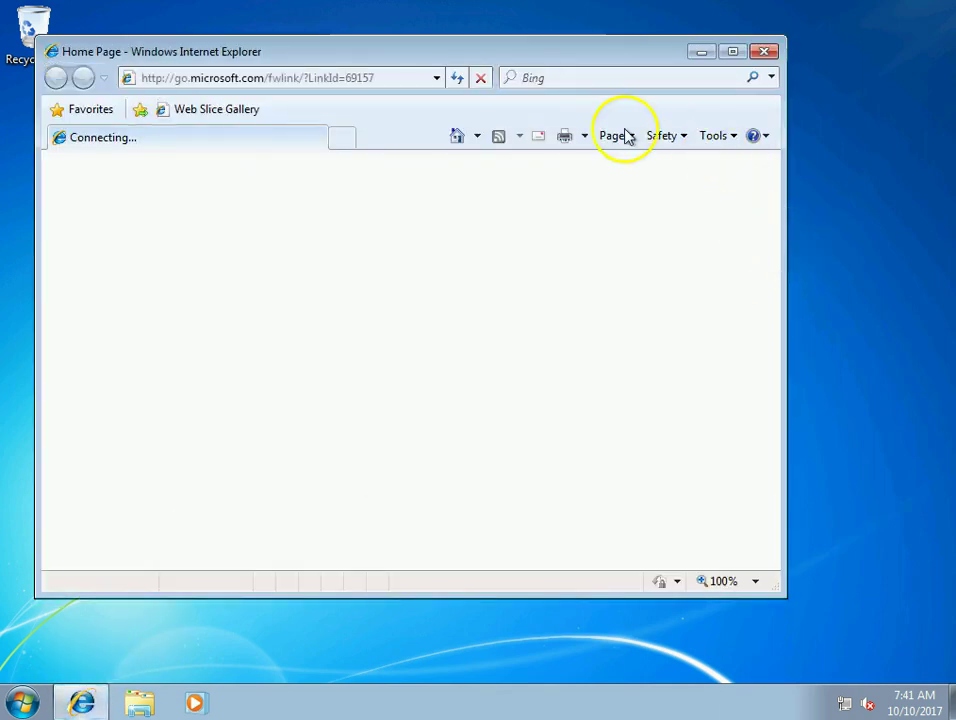
left_click(404, 82)
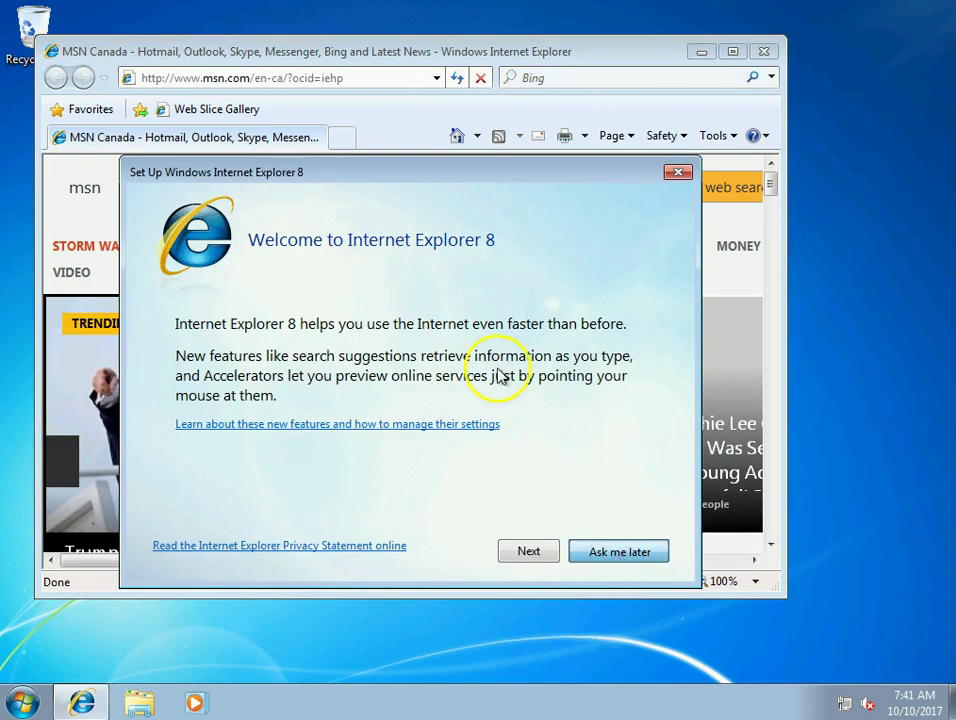
key("Return")
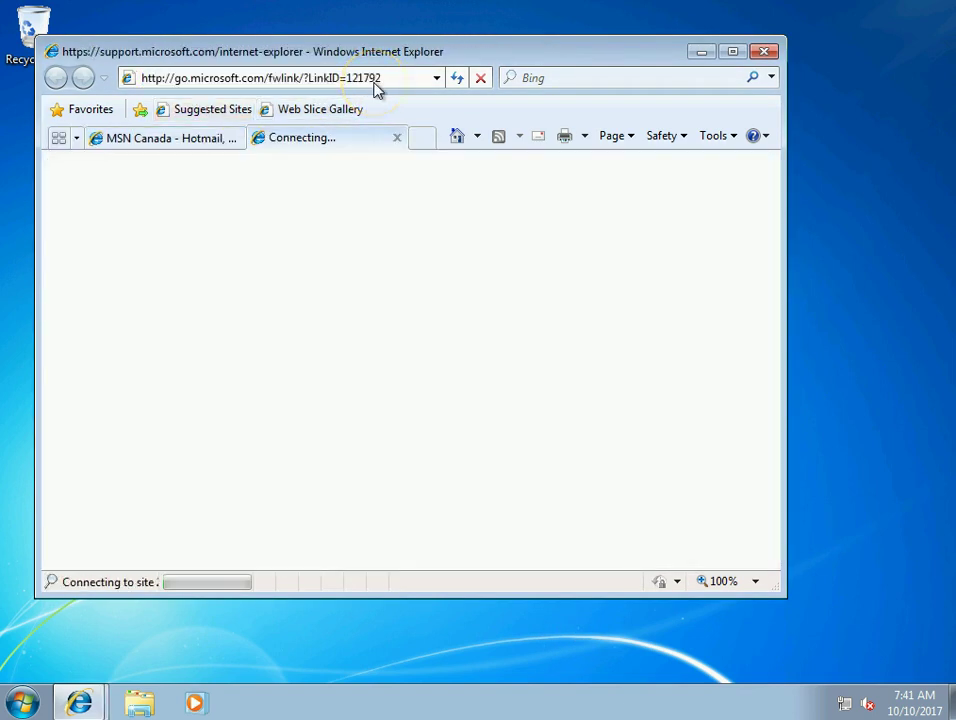
left_click(412, 84)
type("www")
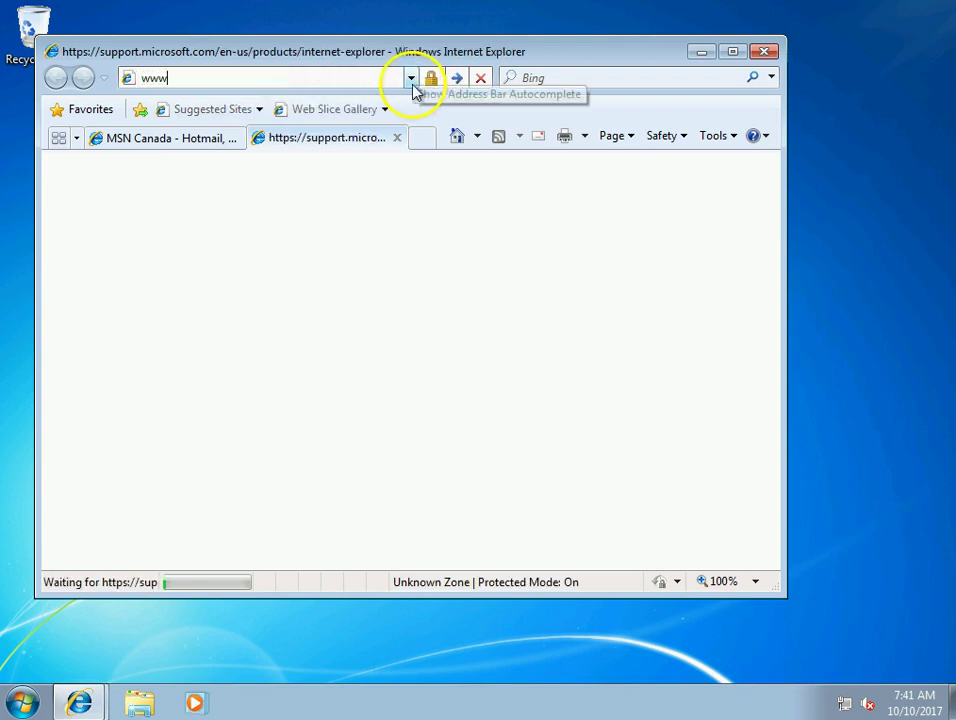
type(".google.com")
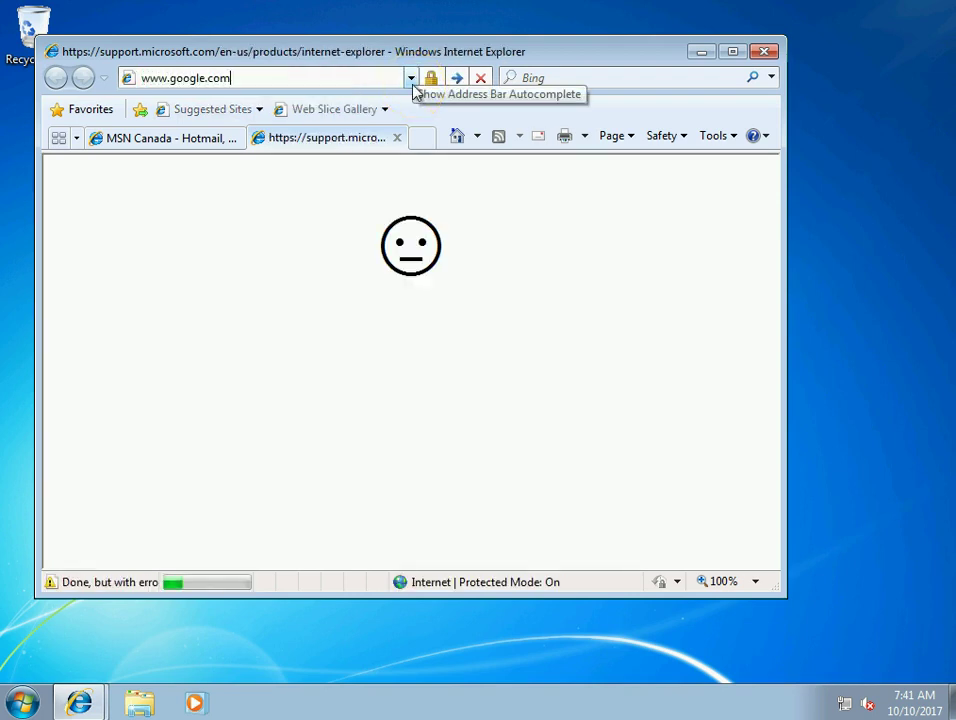
type("/chrom")
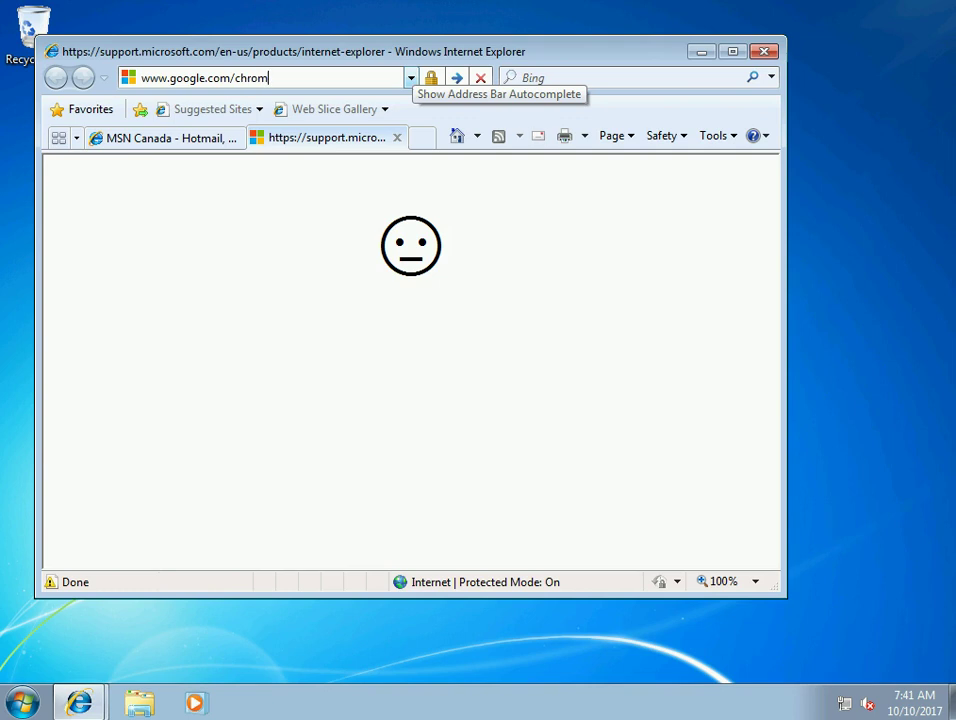
type("e")
key("Return")
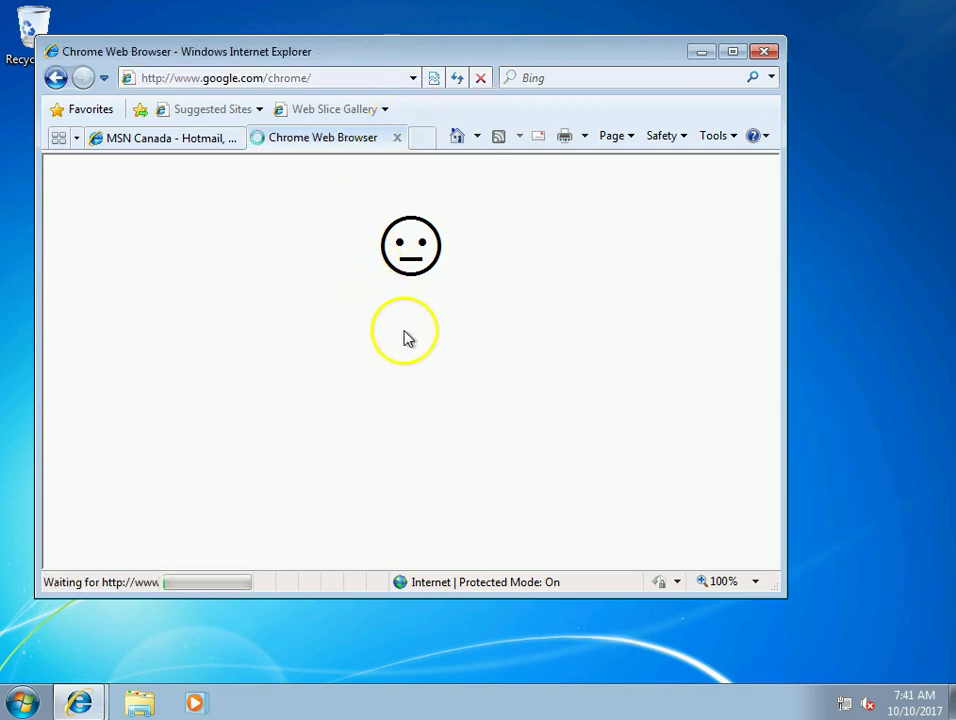
Step: Download Chrome by accepting its terms, run the Google Installer, and allow it to make changes to the computer
scroll(450, 455, "down", 2)
left_click(480, 452)
scroll(420, 472, "down", 2)
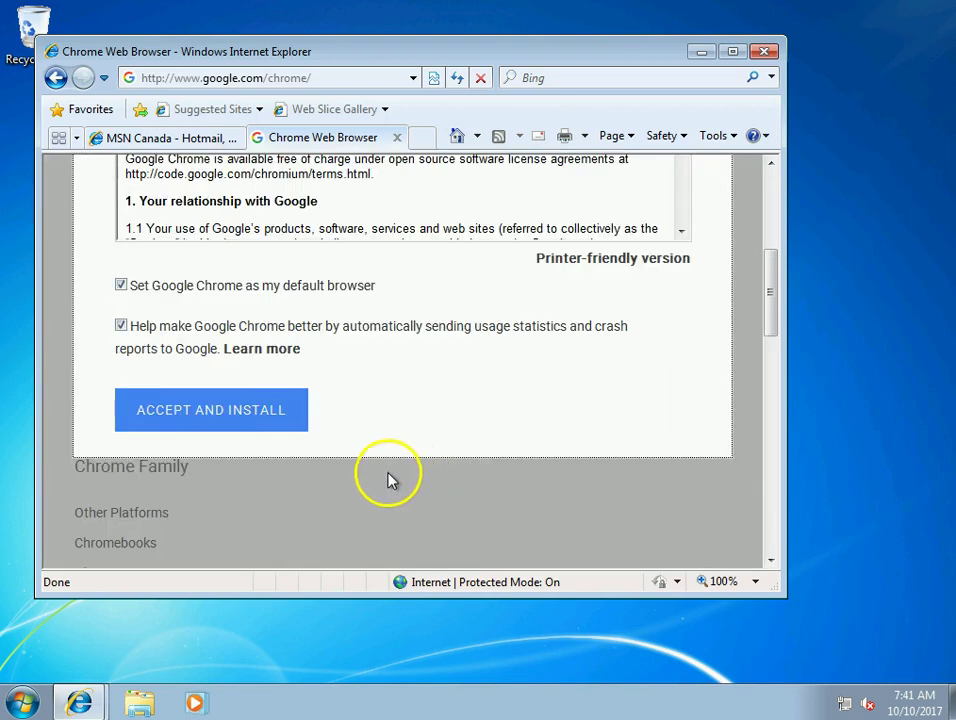
left_click(255, 418)
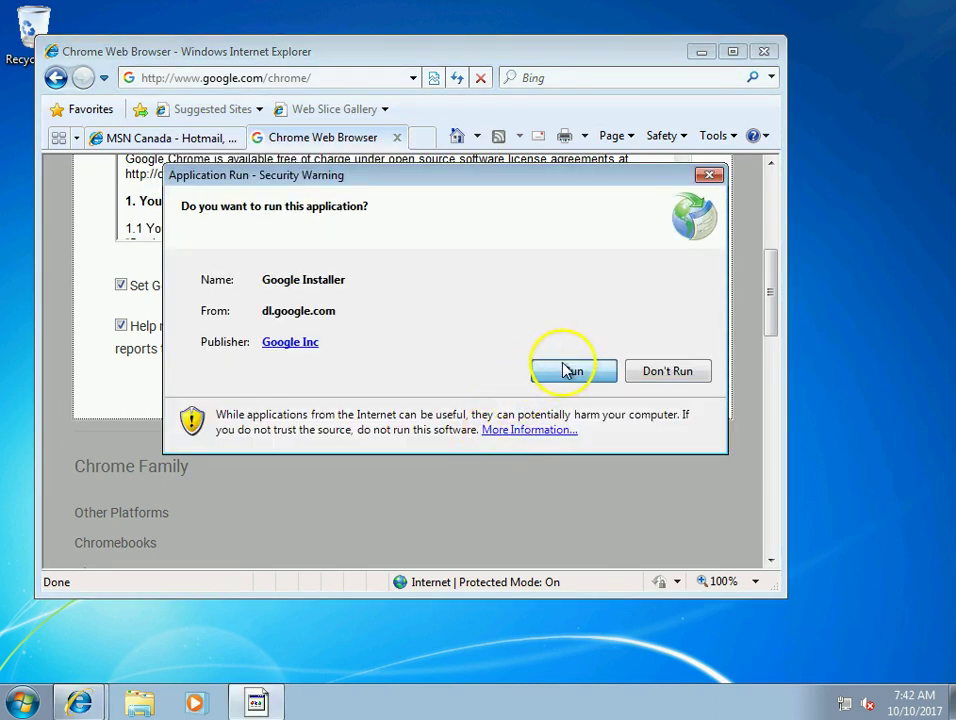
left_click(570, 370)
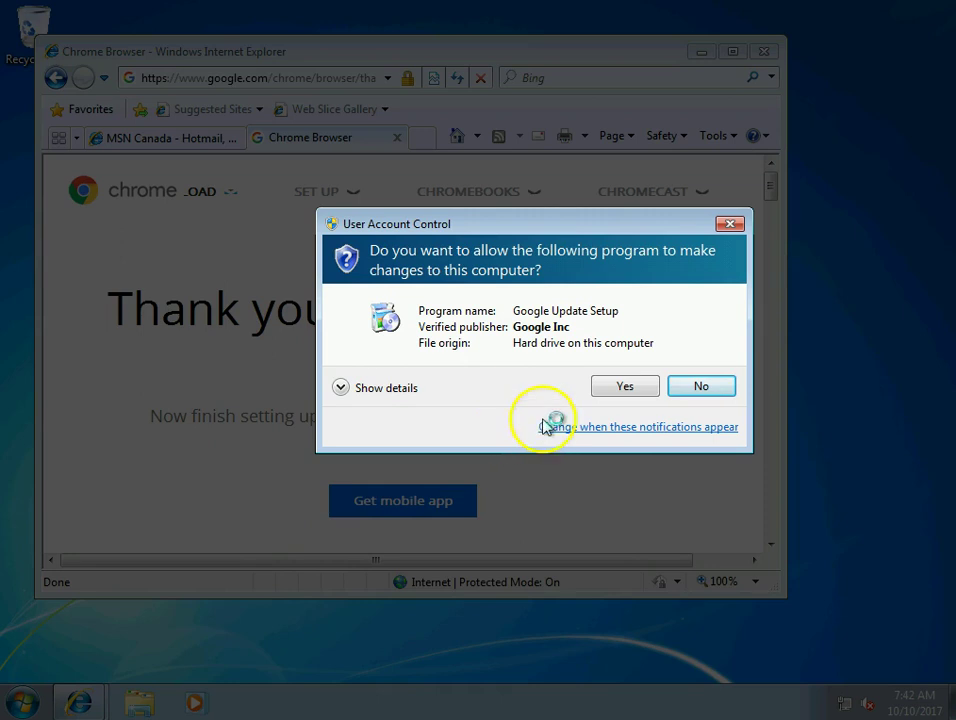
left_click(638, 388)
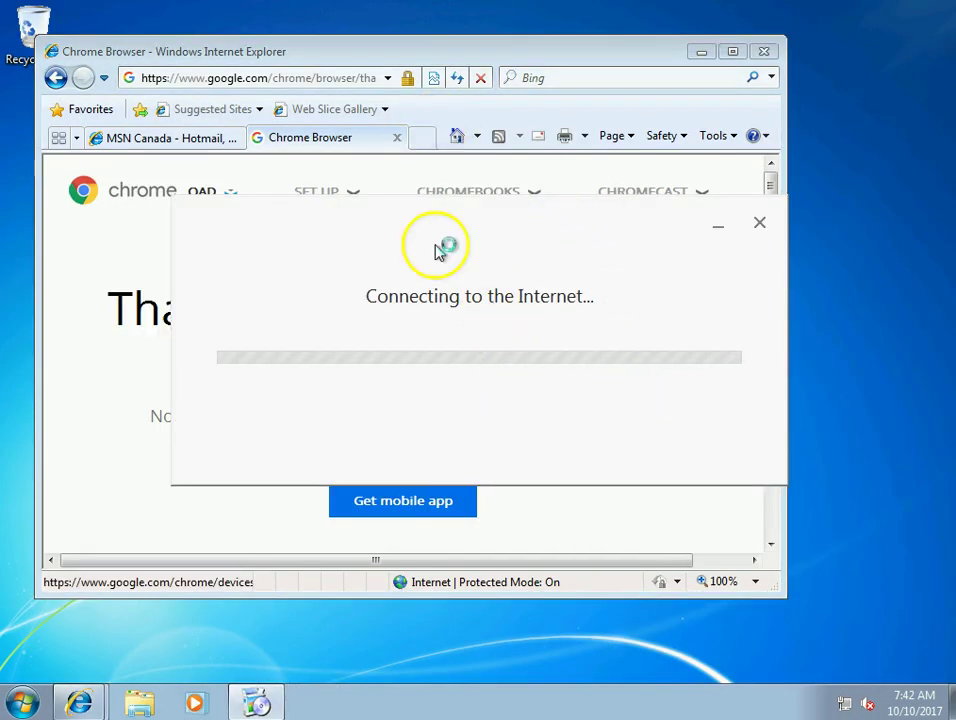
Step: Close Internet Explorer, dismissing its privacy message, and launch the newly installed Google Chrome
left_click(352, 75)
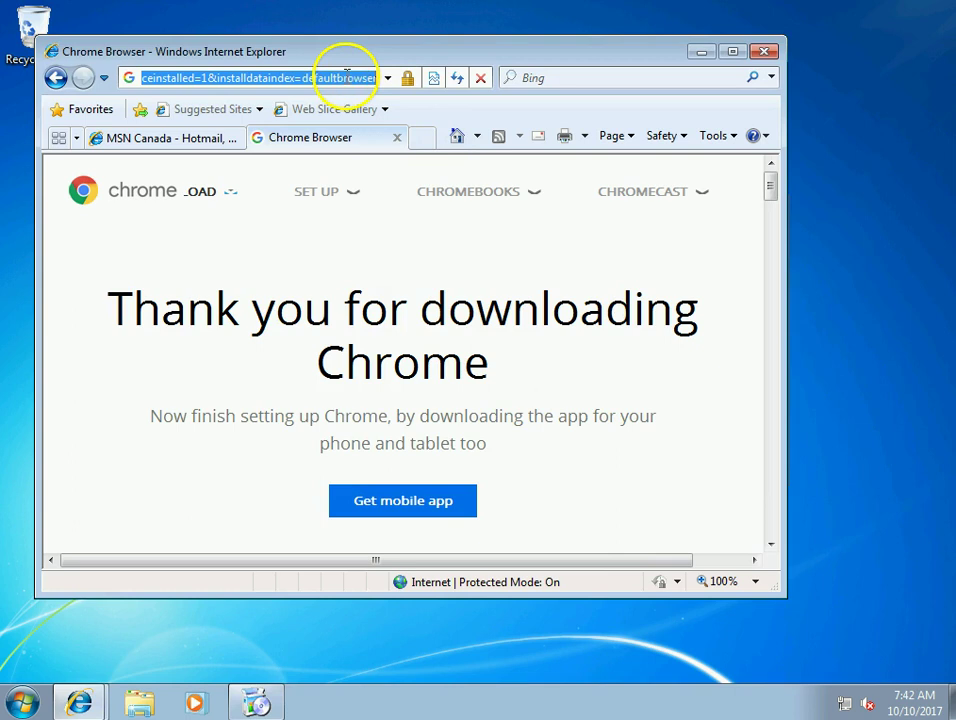
left_click(766, 51)
left_click(447, 336)
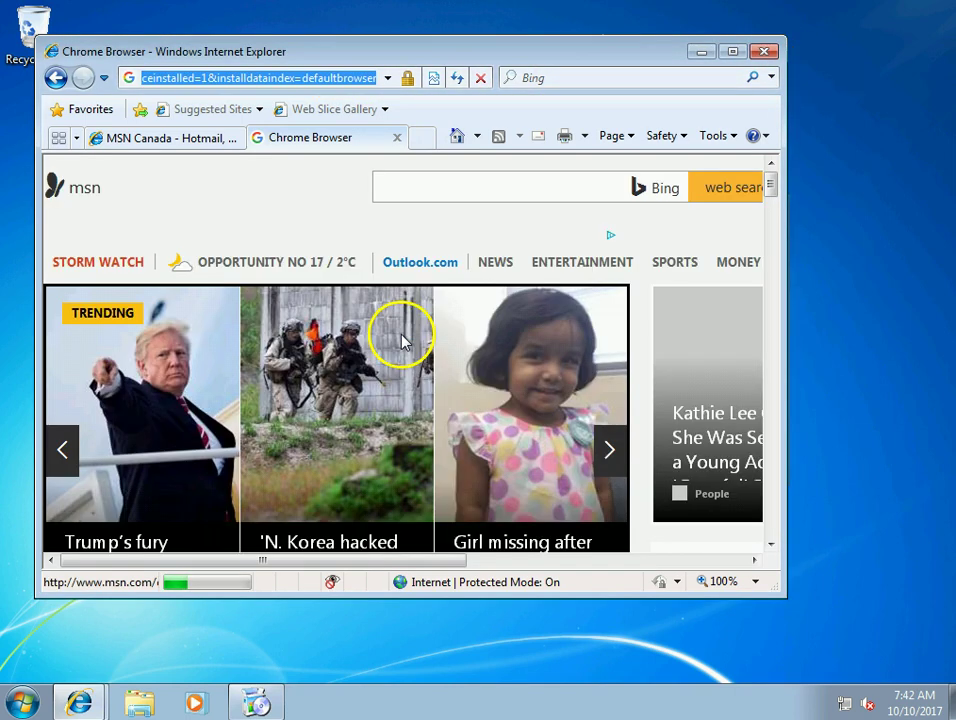
left_click(766, 51)
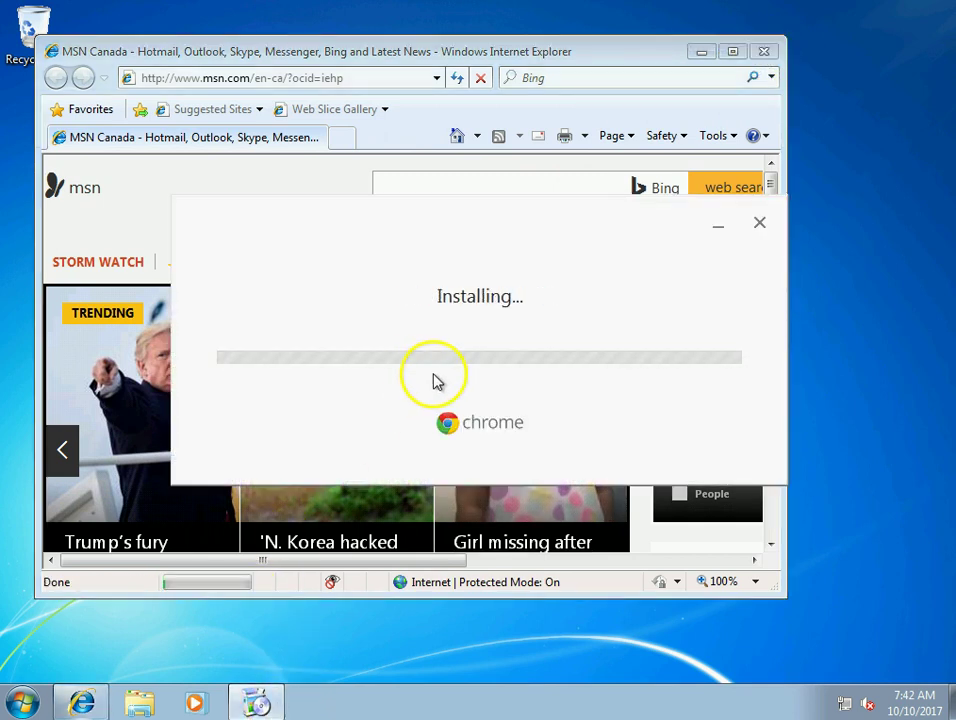
right_click(85, 703)
left_click(97, 667)
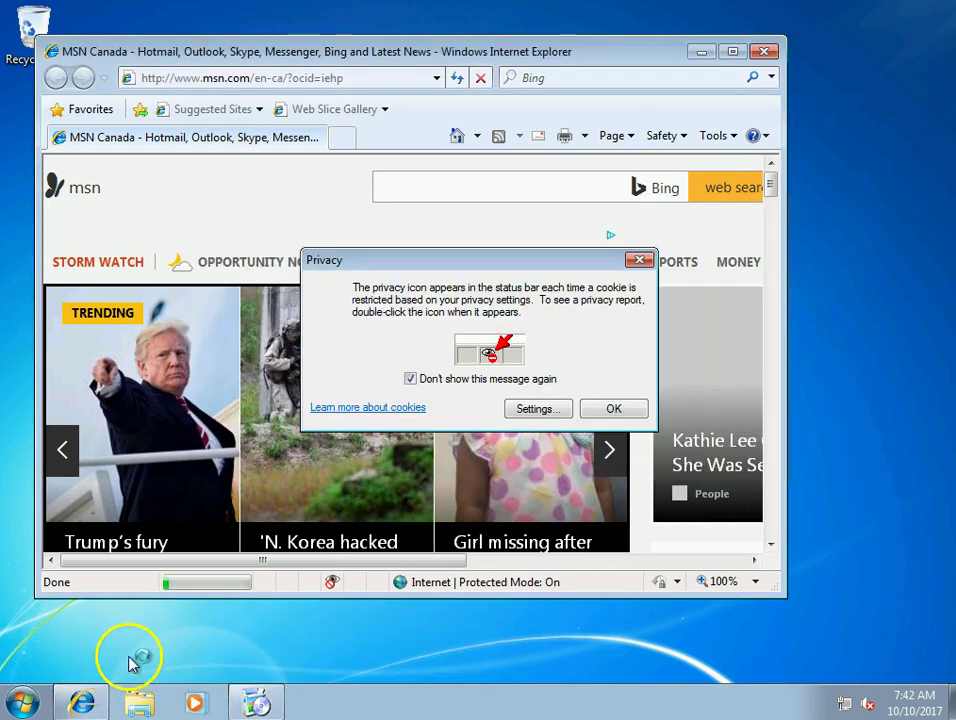
left_click(609, 411)
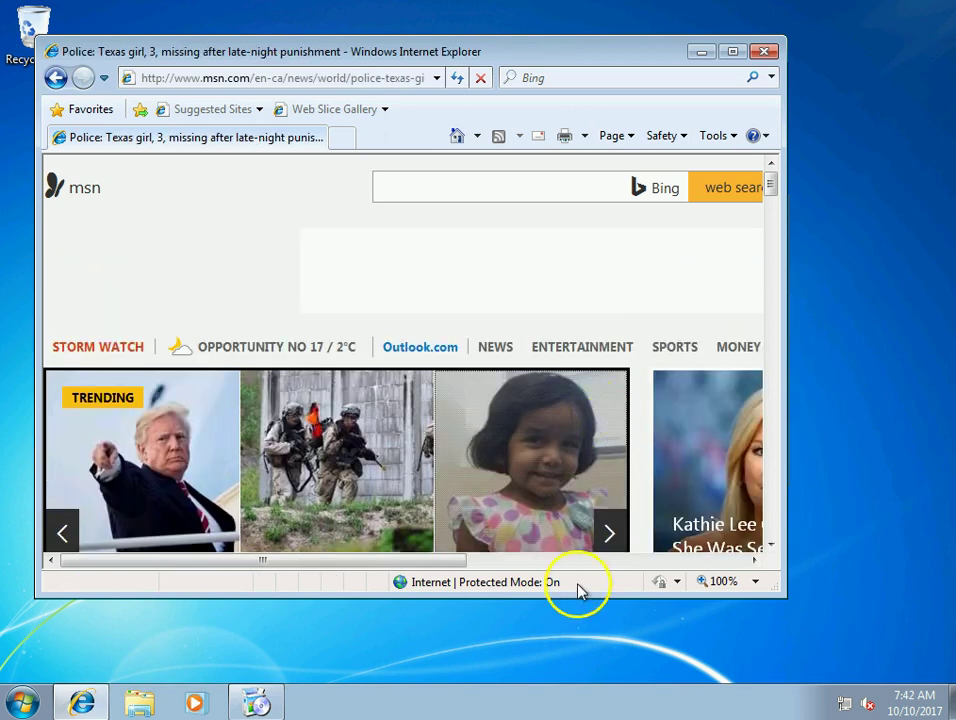
left_click(766, 53)
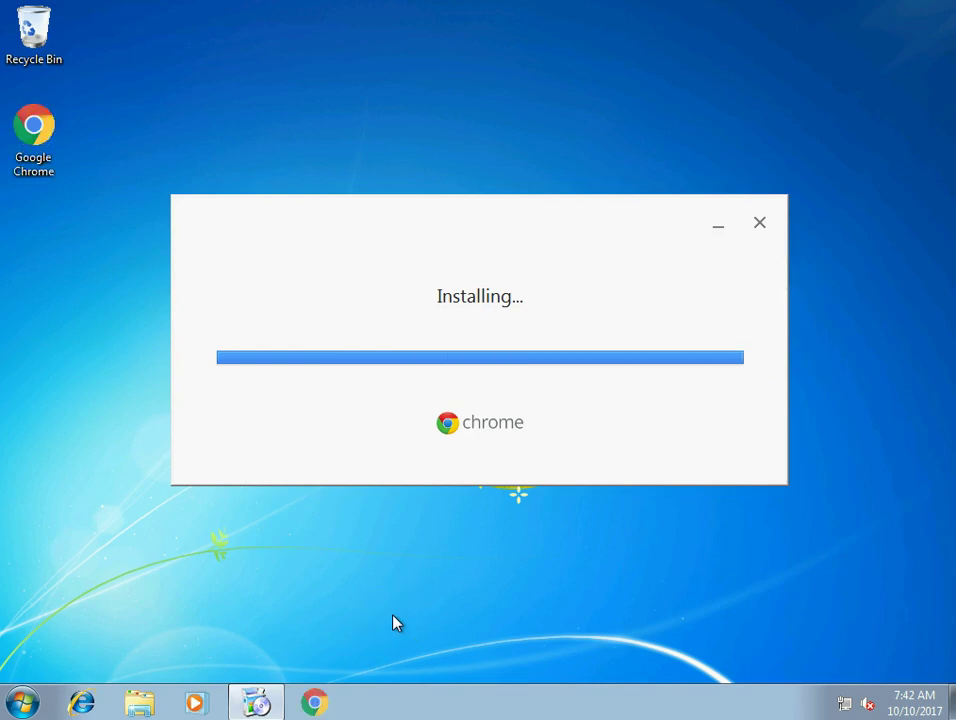
double_click(33, 140)
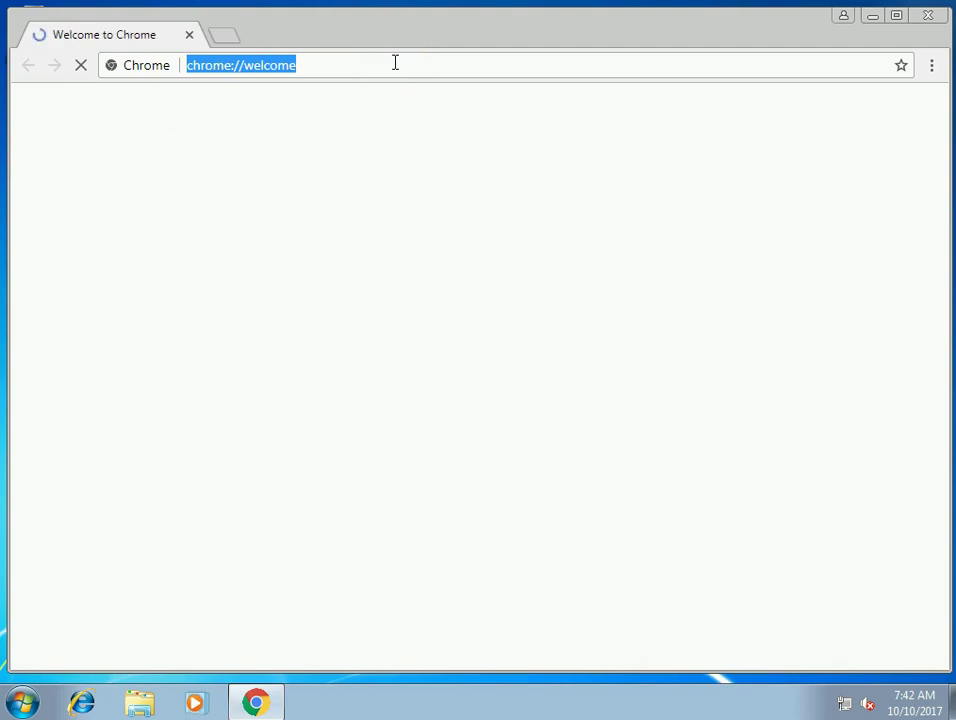
type("opti")
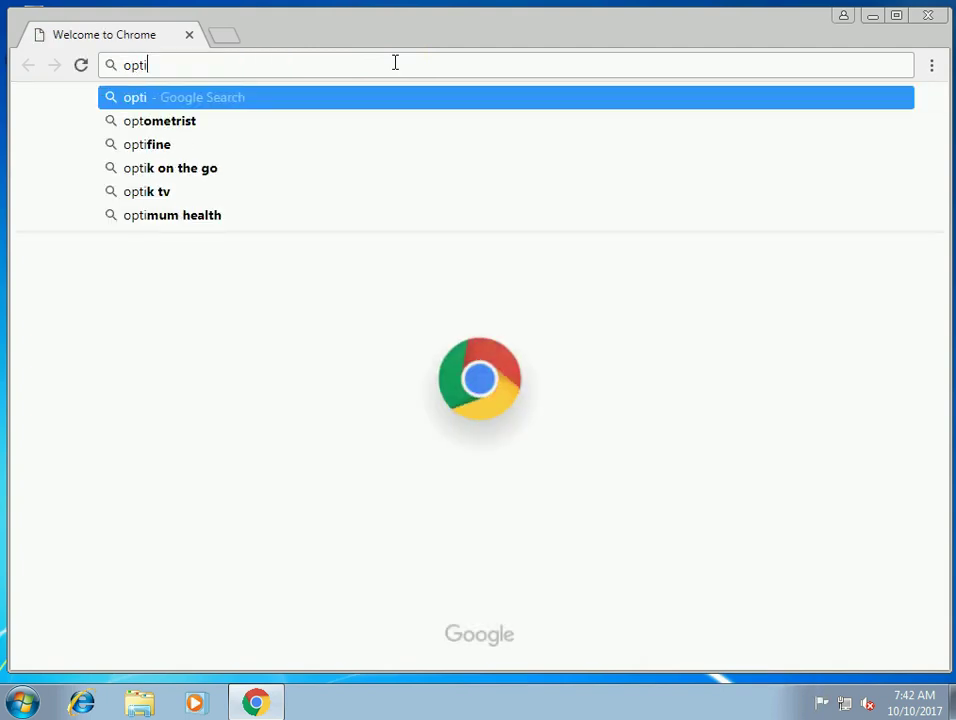
key("BackSpace")
key("BackSpace")
key("BackSpace")
key("BackSpace")
Step: Search Google for "how to install .net framework 3.5" and look through the first page of results
type("how to install ")
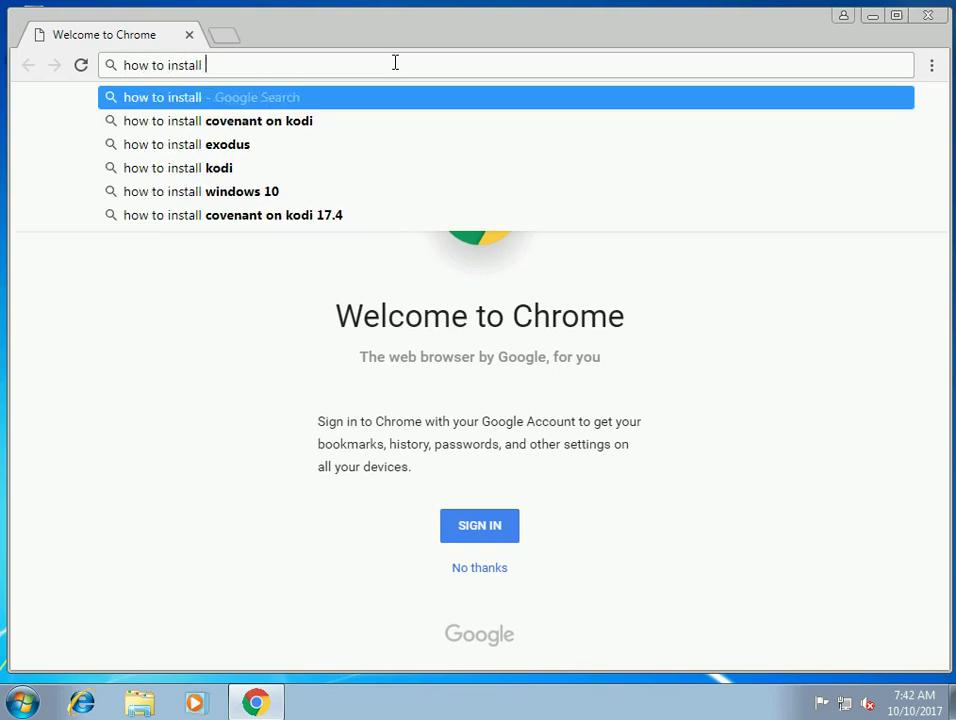
type(".net")
key("Down")
key("Return")
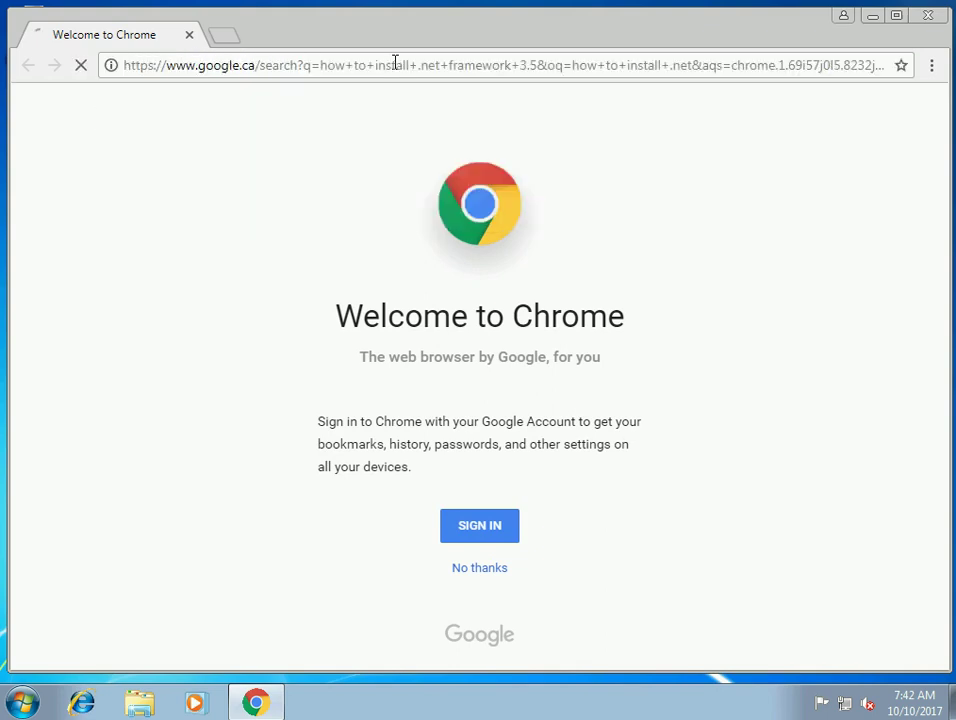
scroll(469, 386, "down", 3)
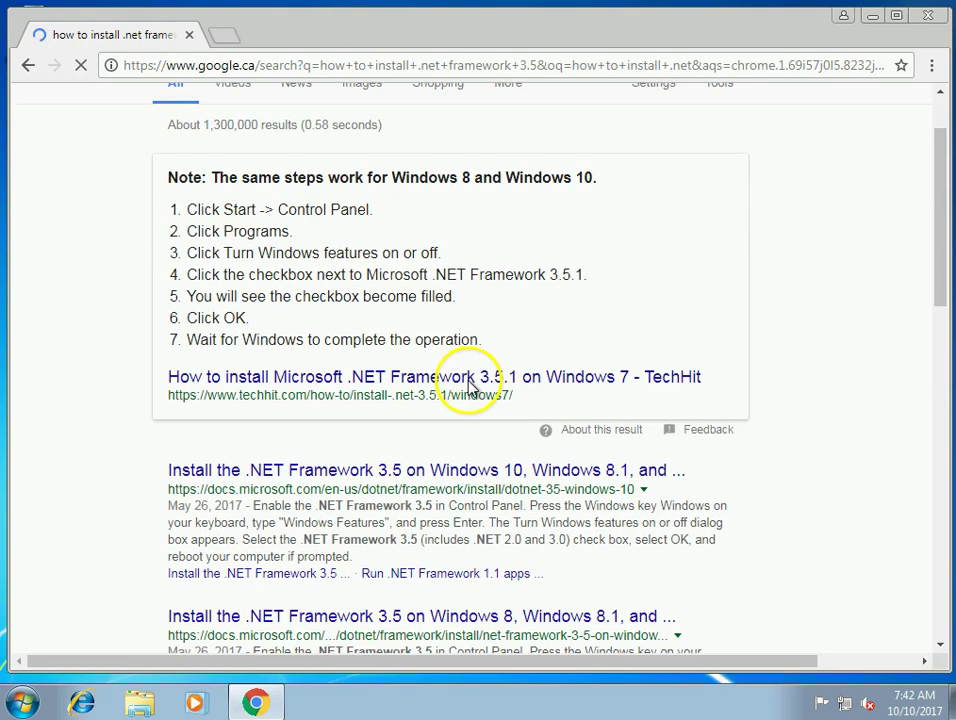
scroll(469, 386, "down", 2)
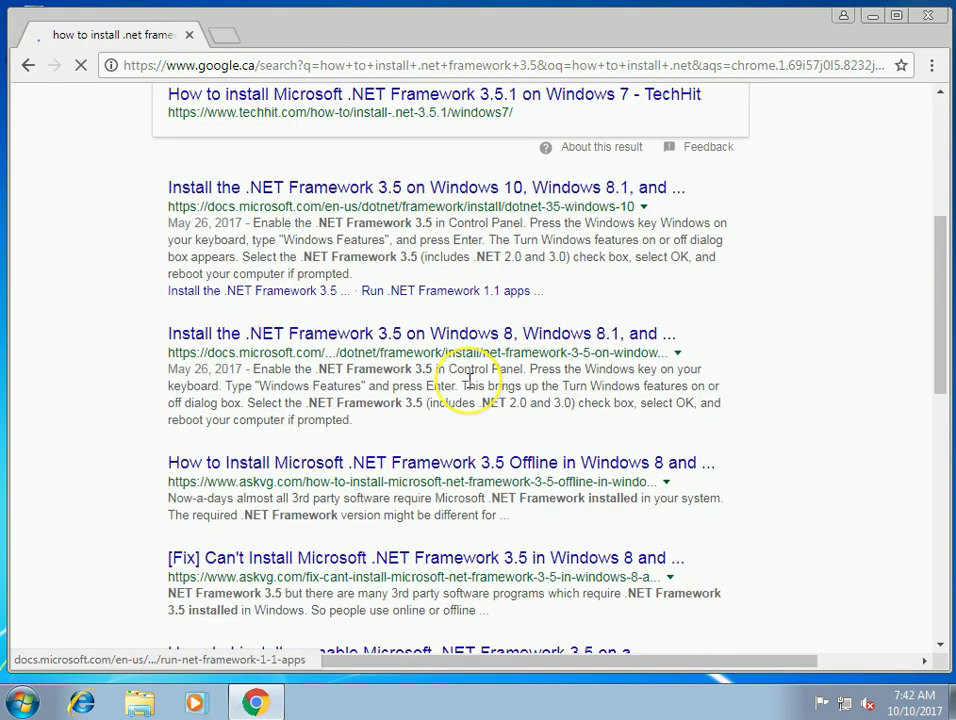
scroll(470, 380, "down", 2)
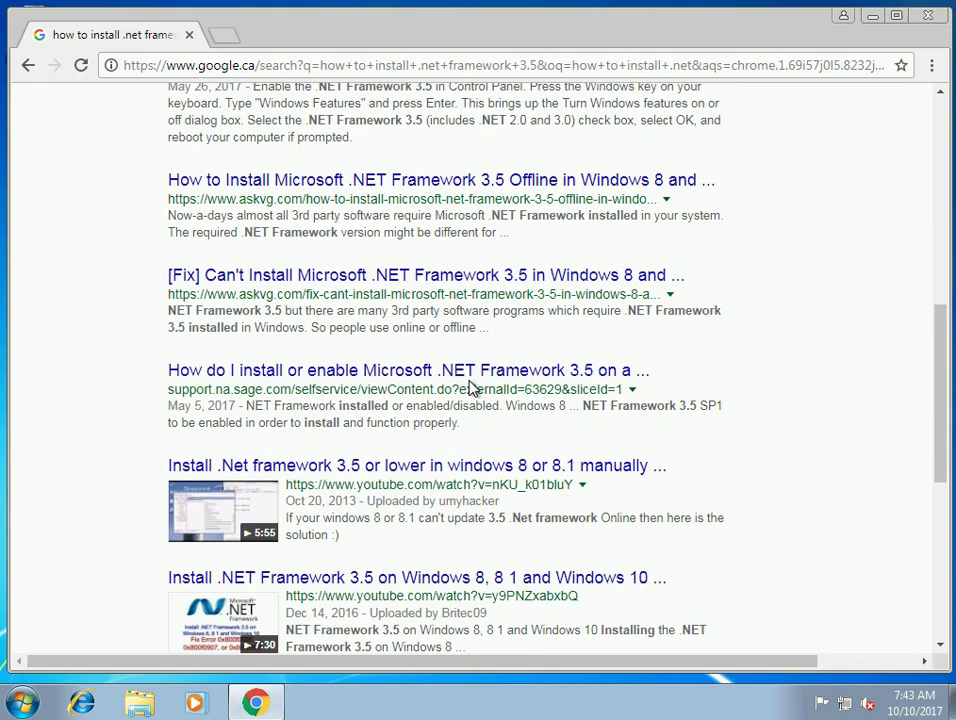
scroll(470, 386, "down", 5)
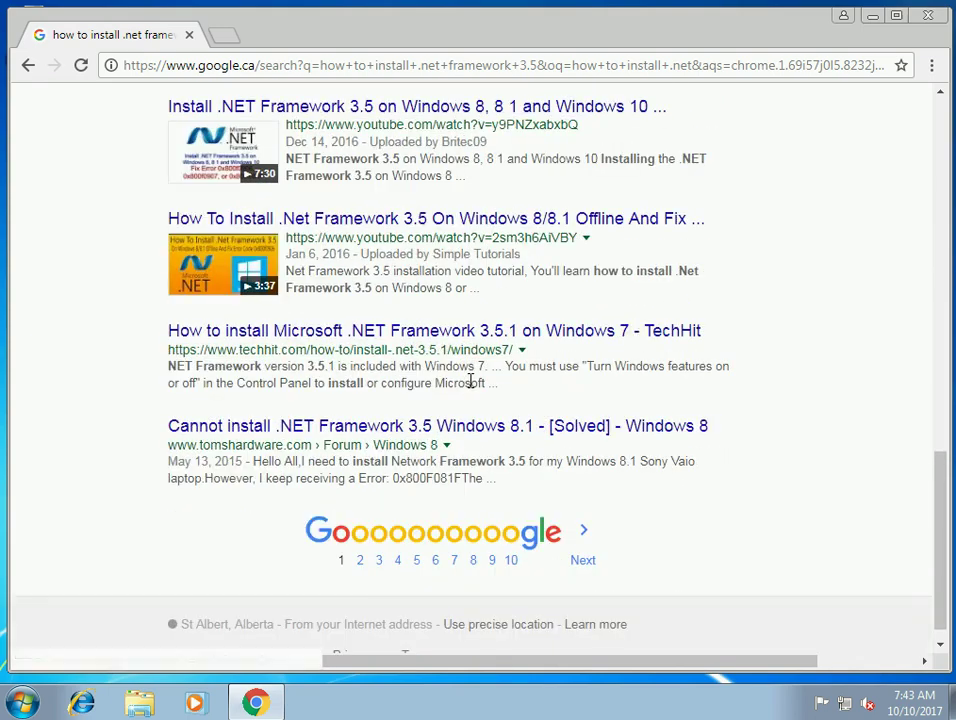
left_click(548, 540)
scroll(506, 465, "up", 10)
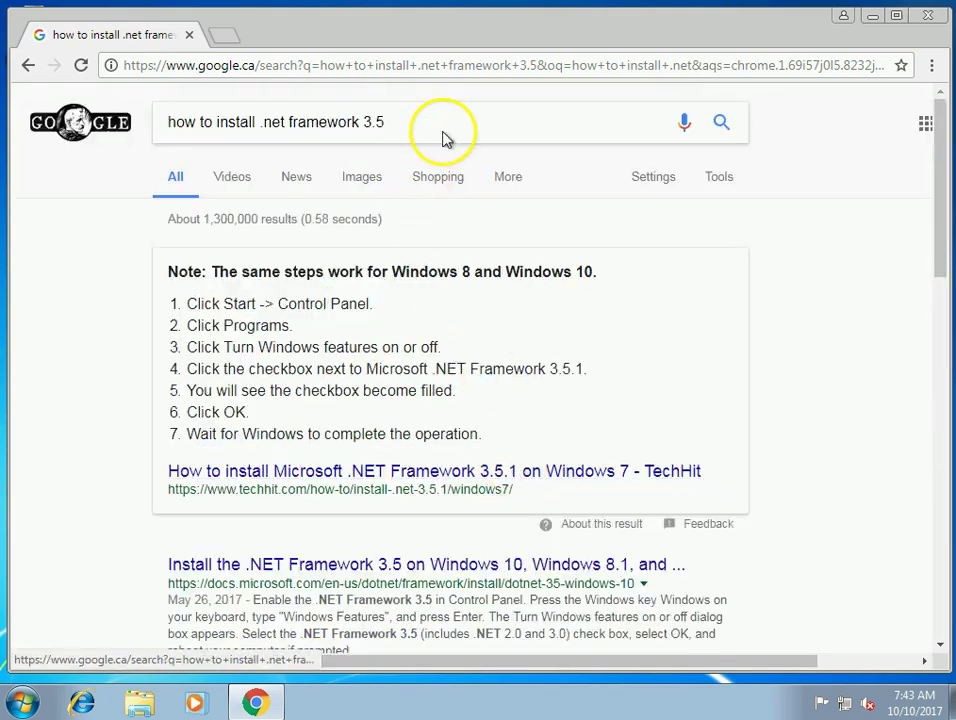
Step: Refine the search to "how to install .net framework 3.5 windows 7 embedded" and look through the results
left_click(446, 127)
type("windows87")
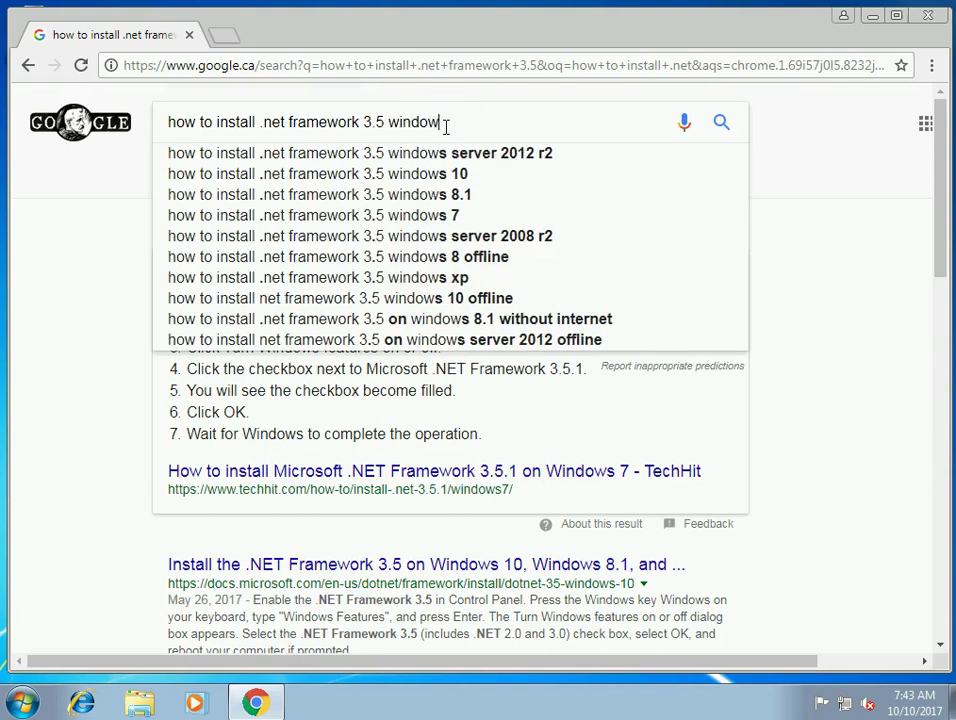
key("BackSpace")
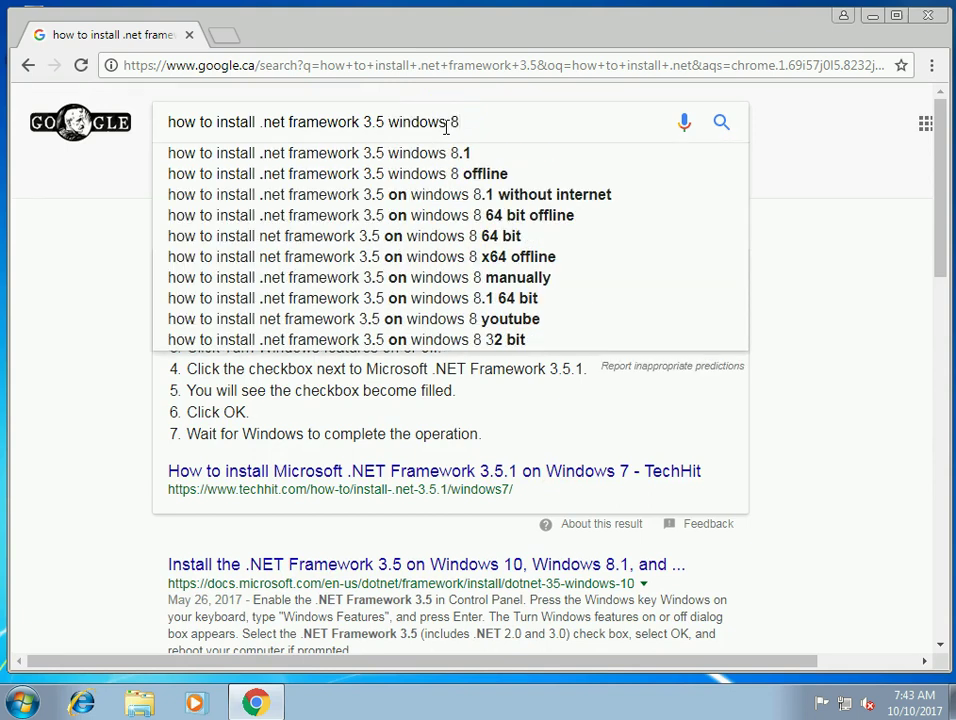
key("BackSpace")
type("7 embedded")
key("Return")
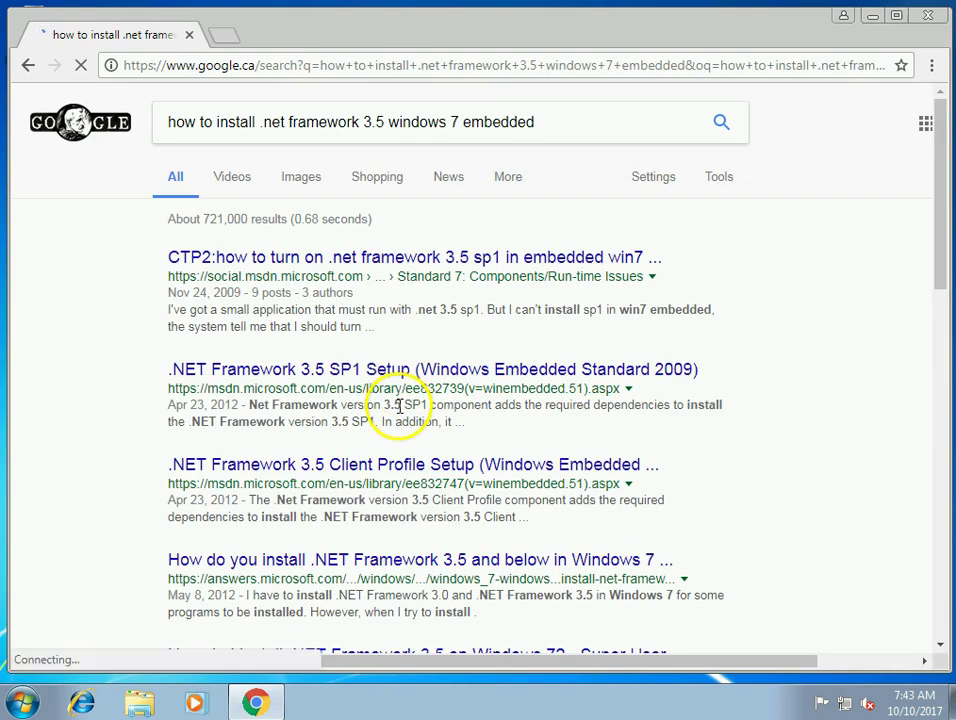
scroll(469, 337, "down", 2)
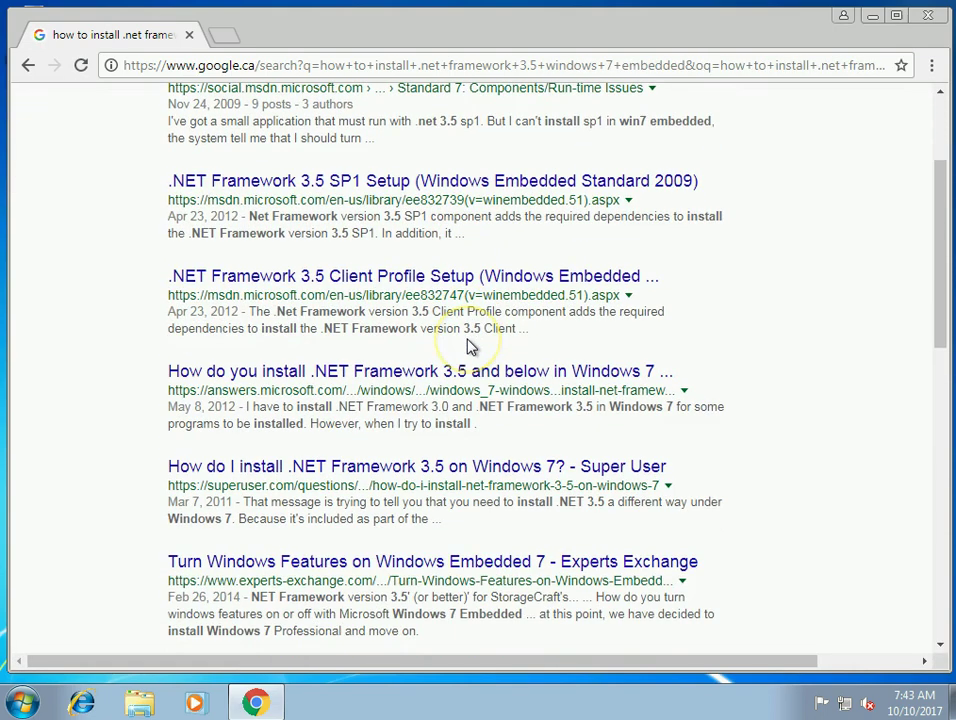
Step: Add "optionkey" to the .NET Framework 3.5 search and open The OptionKey Blog: May 2015 result
scroll(470, 345, "down", 8)
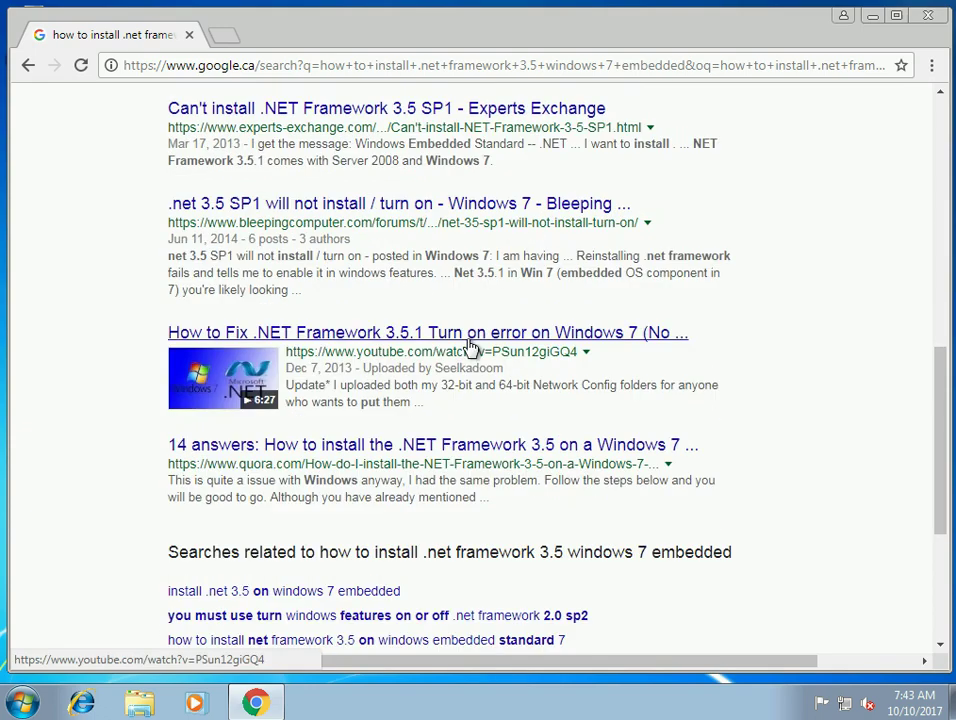
scroll(470, 345, "up", 10)
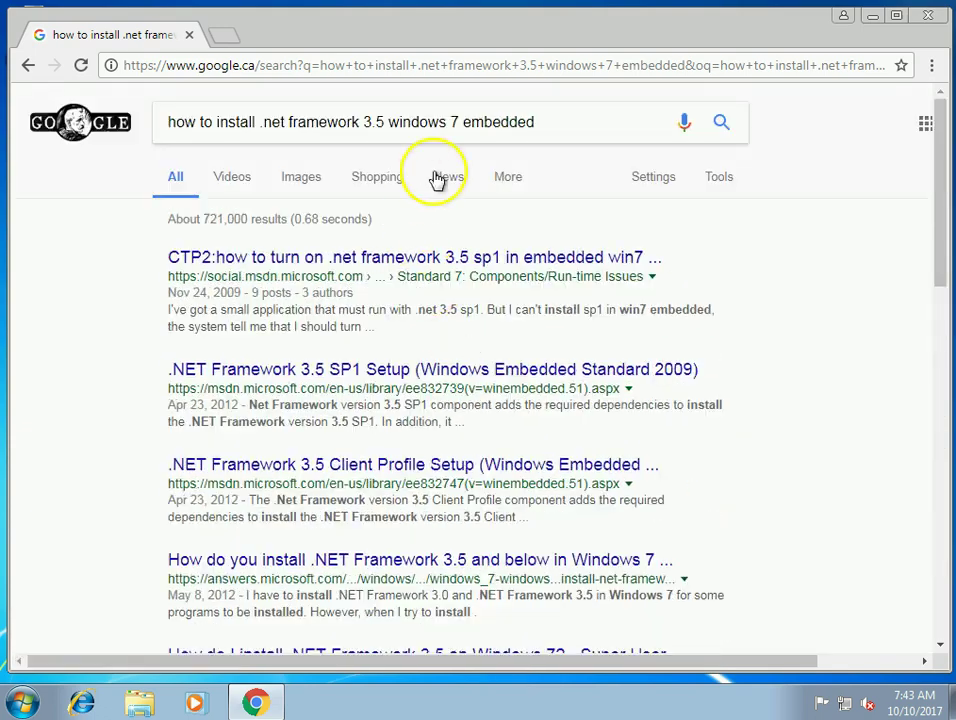
left_click(617, 118)
type("optionkey")
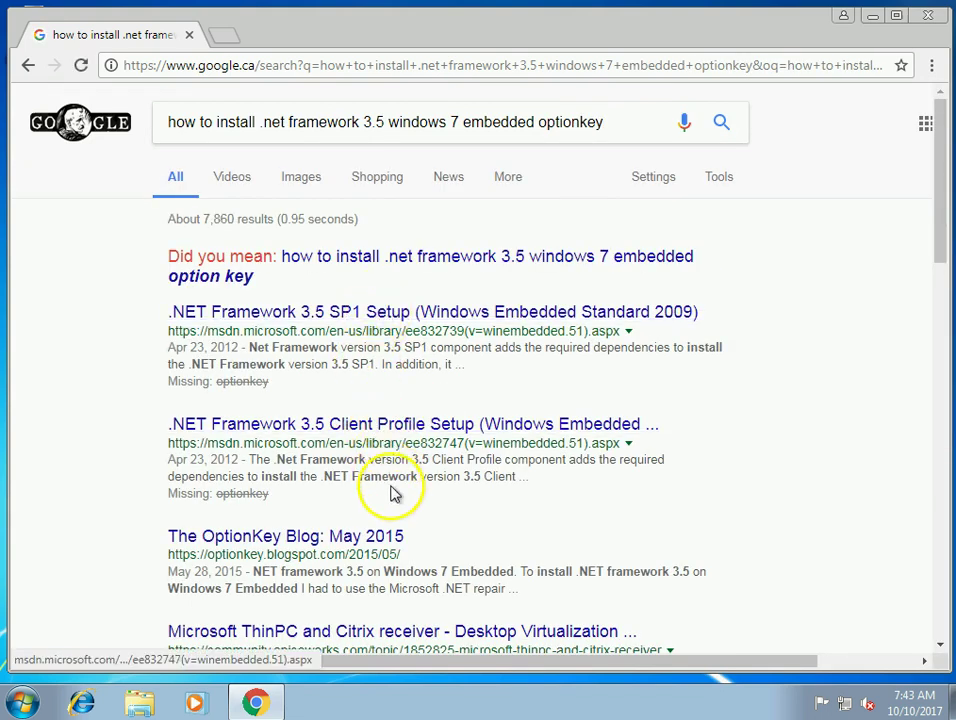
left_click(372, 541)
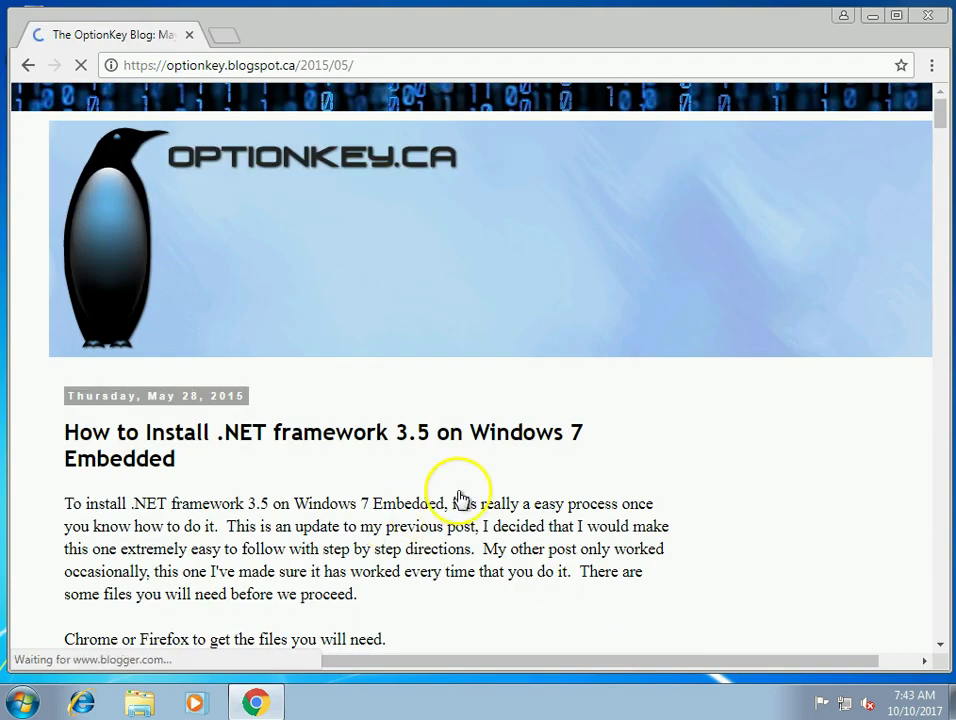
Step: Maximize the browser window and open the blog post's links to the .net verification tool and the full .net 3.5 Framework
scroll(459, 496, "down", 2)
scroll(459, 496, "down", 2)
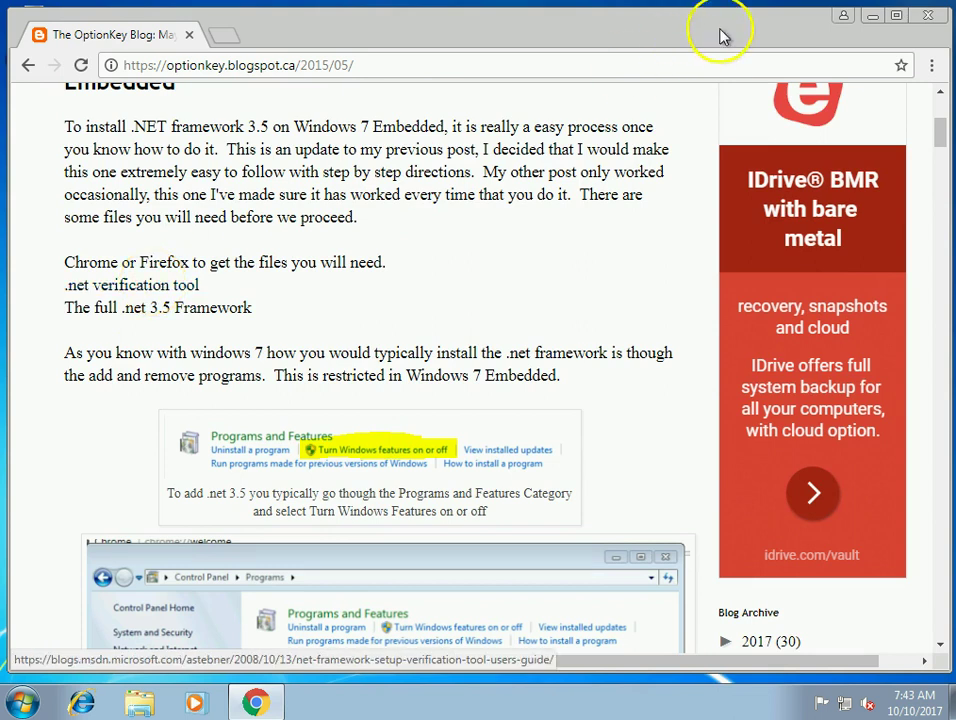
left_click(900, 20)
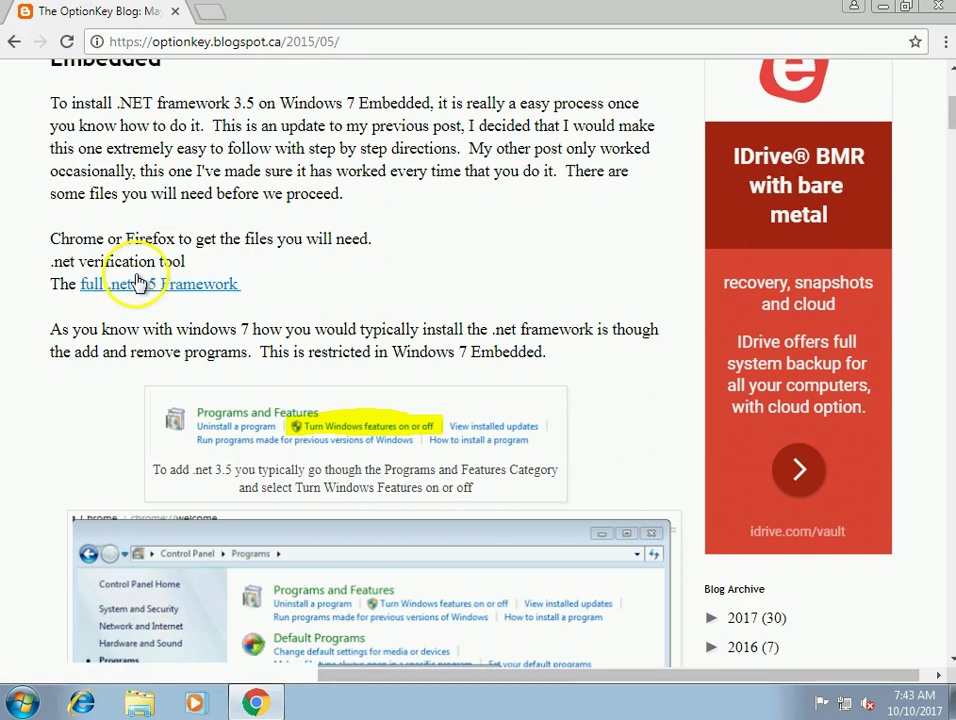
left_click(137, 262)
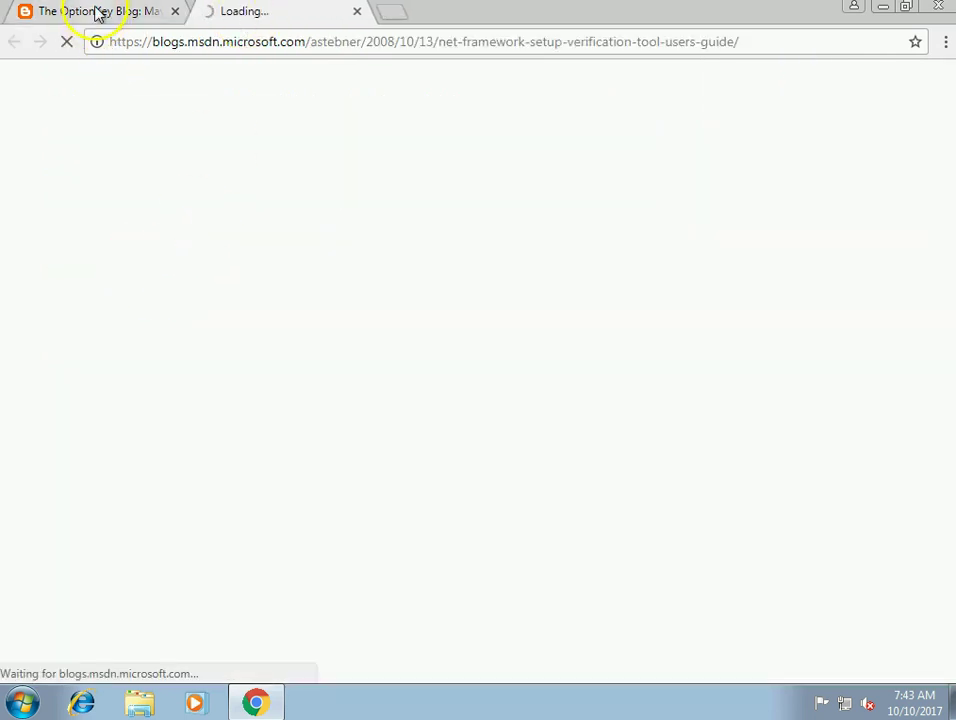
left_click(97, 12)
left_click(203, 284)
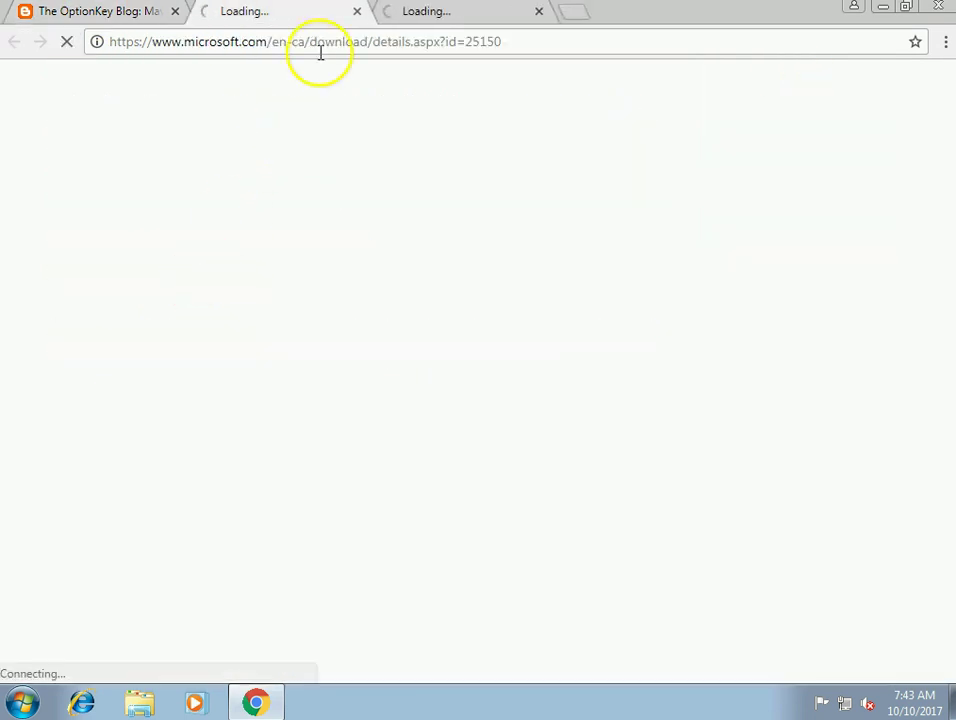
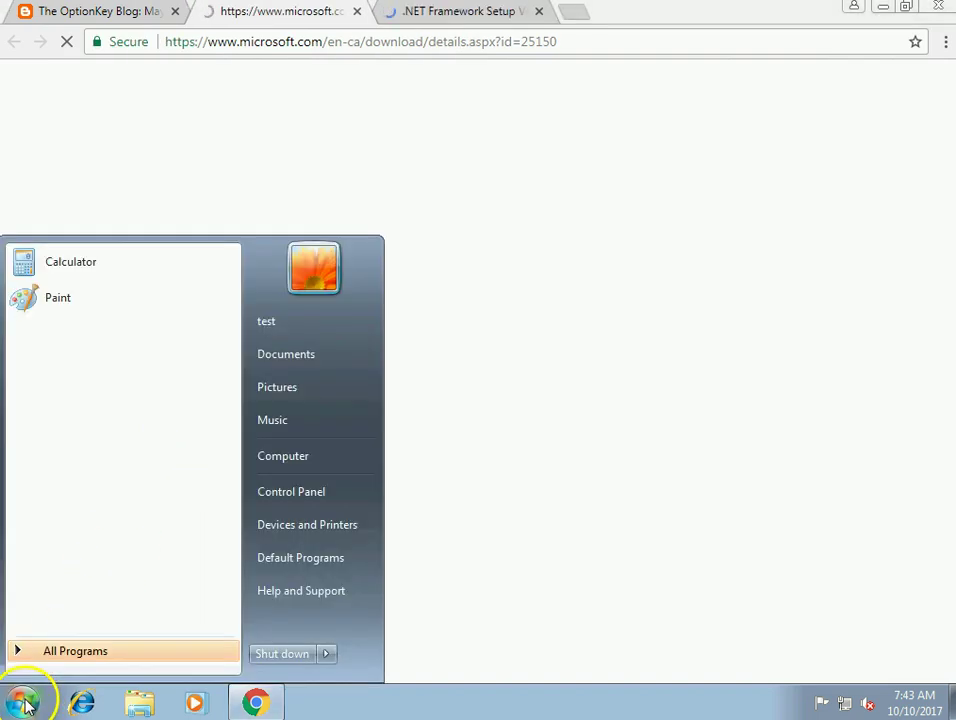
Step: Try to open Turn Windows features on or off from the Control Panel's Programs category, and close the Control Panel
left_click(309, 491)
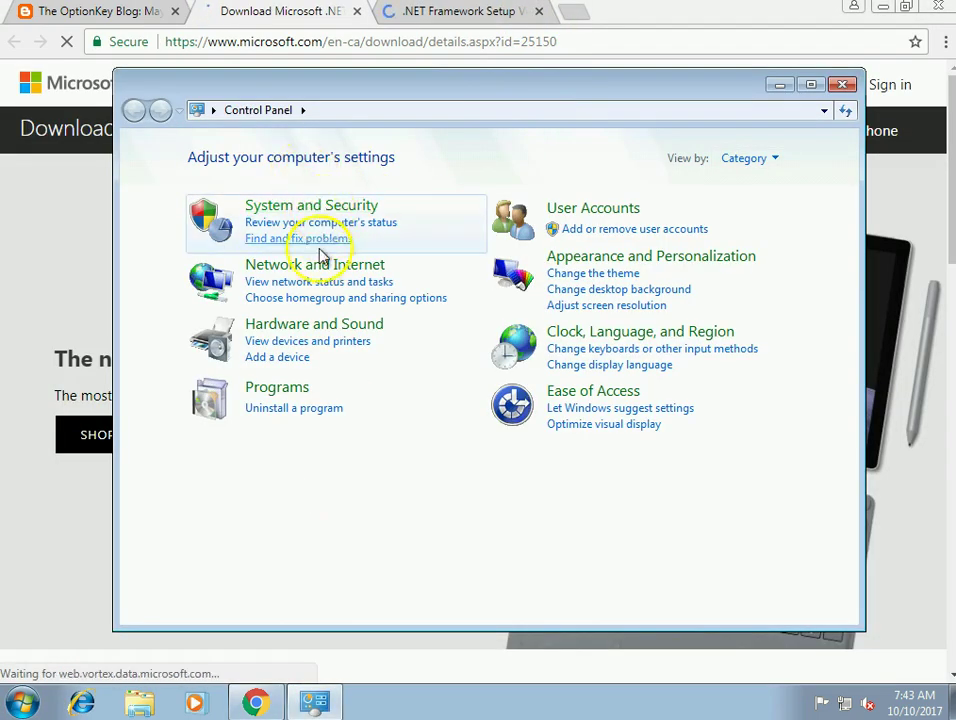
left_click(277, 389)
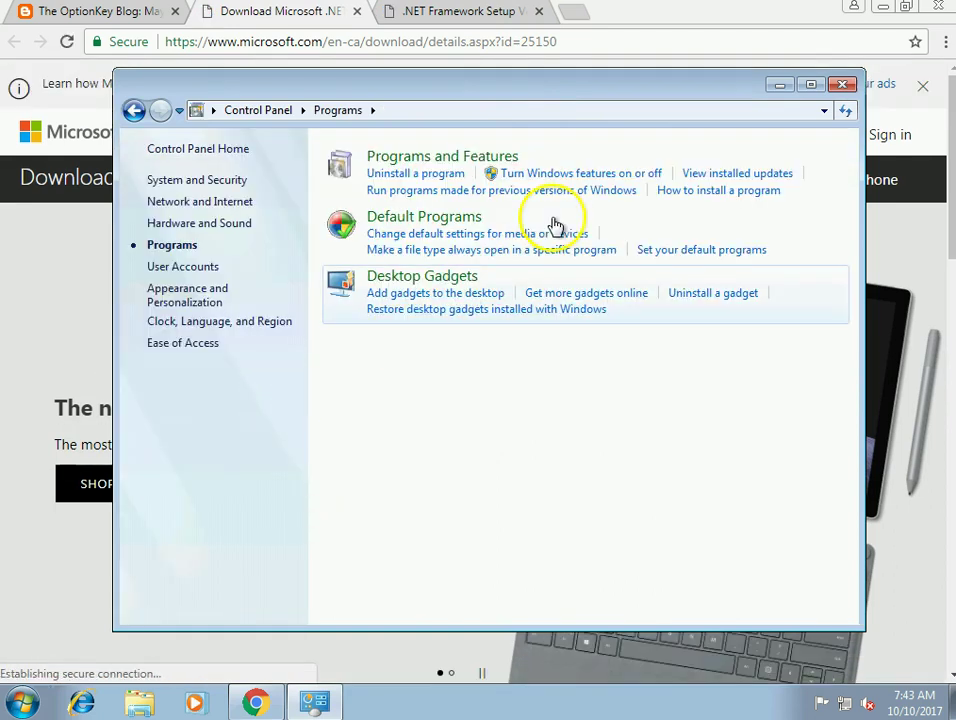
left_click(578, 176)
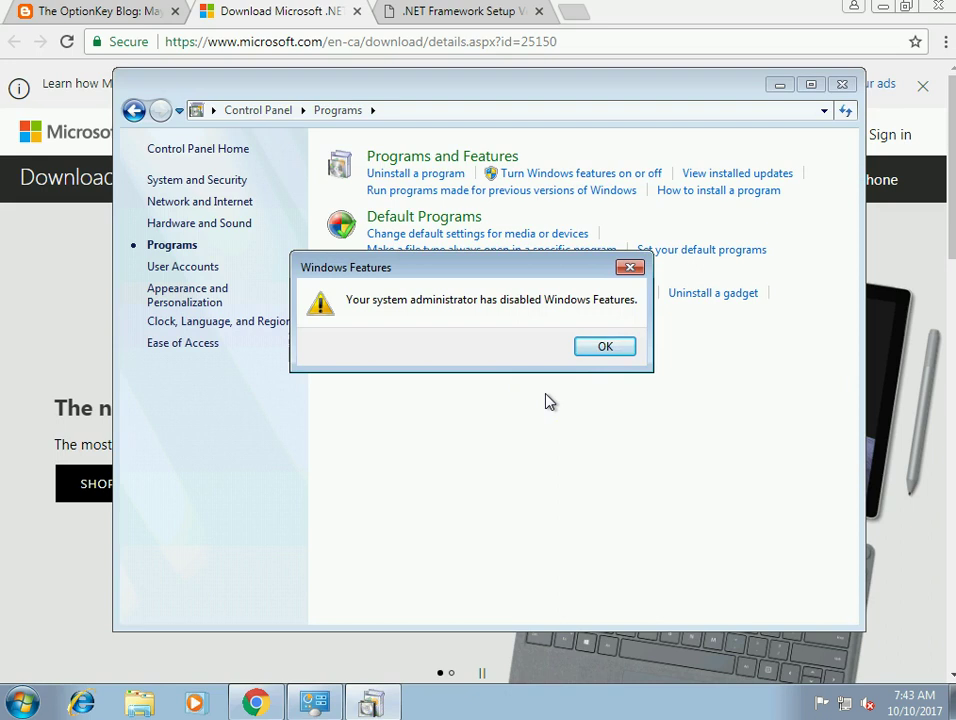
left_click(600, 352)
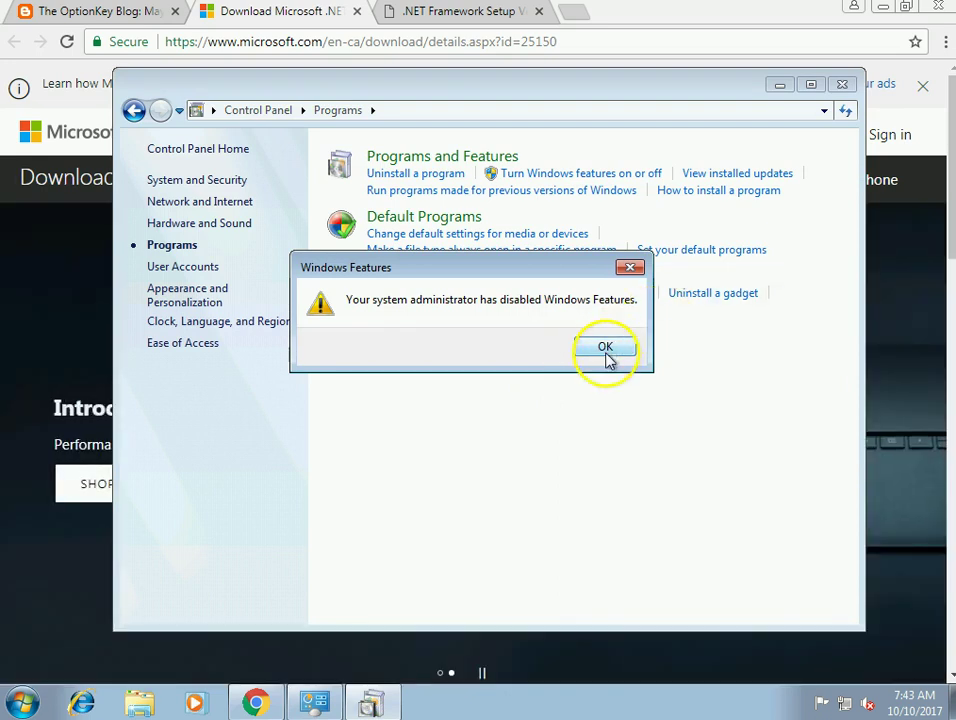
left_click(842, 84)
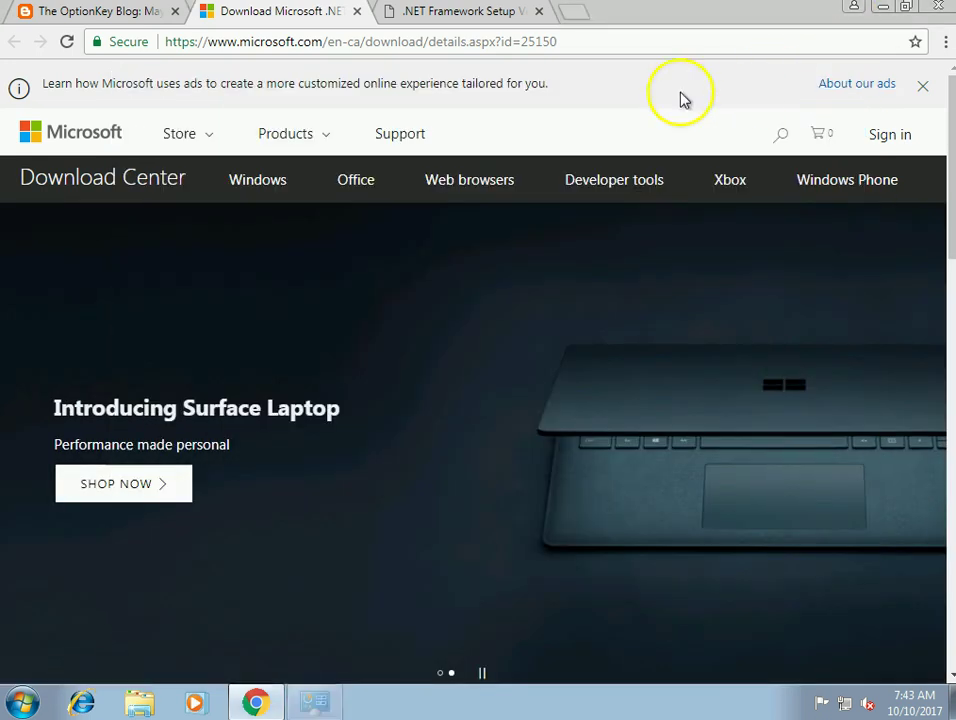
Step: Download the English Microsoft .NET Framework 3.5 Service pack 1 (Full Package) and the netfx_setupverifier_new zip file
scroll(369, 465, "down", 3)
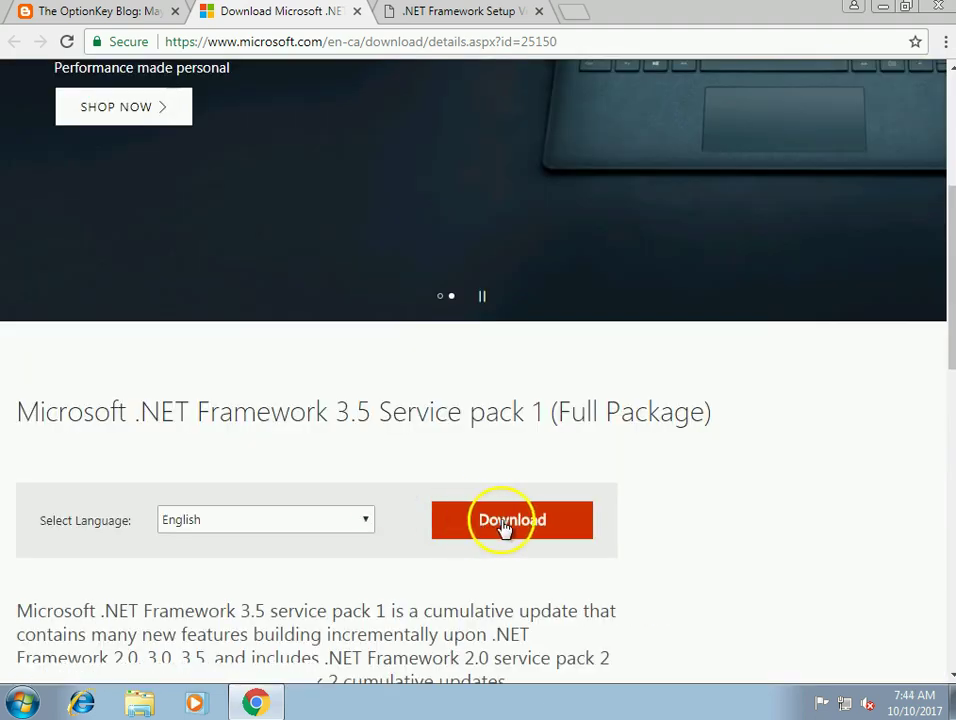
left_click(505, 528)
left_click(445, 14)
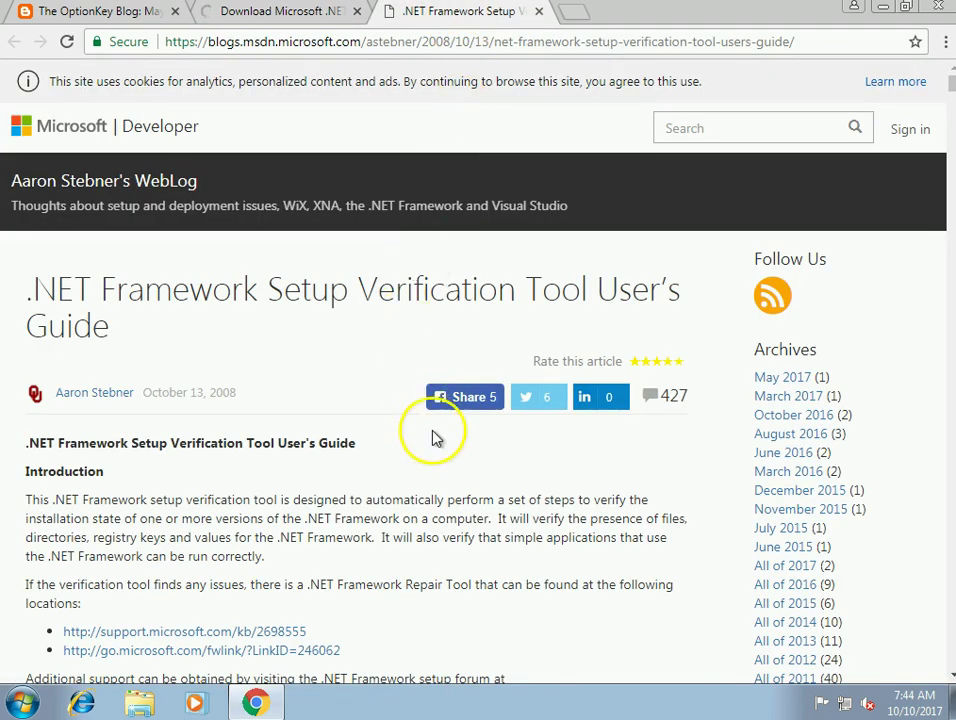
scroll(450, 540, "down", 5)
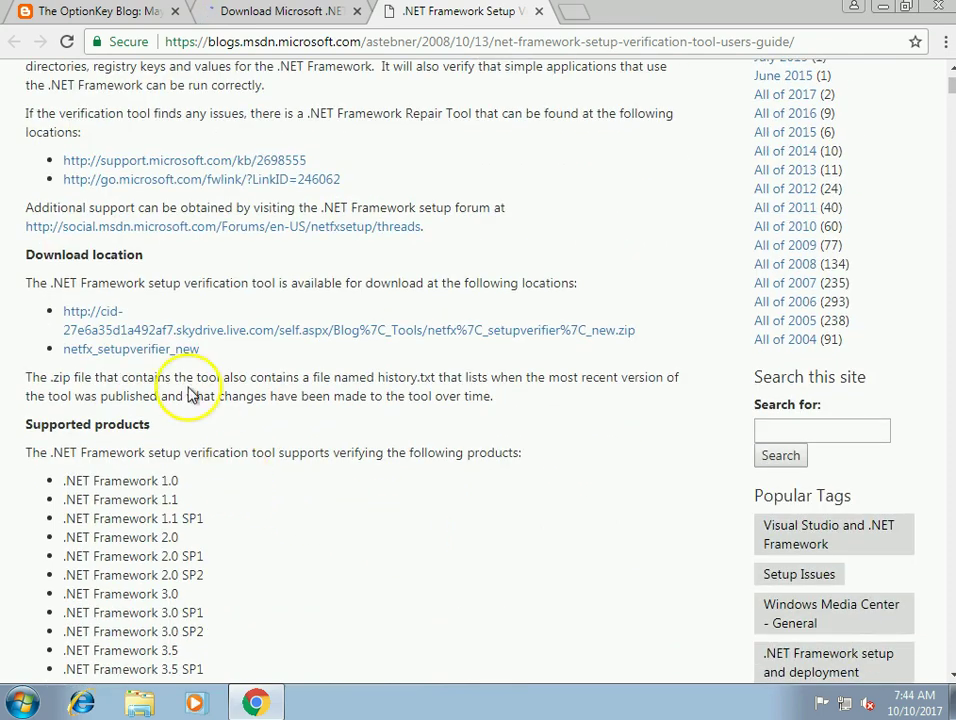
left_click(160, 350)
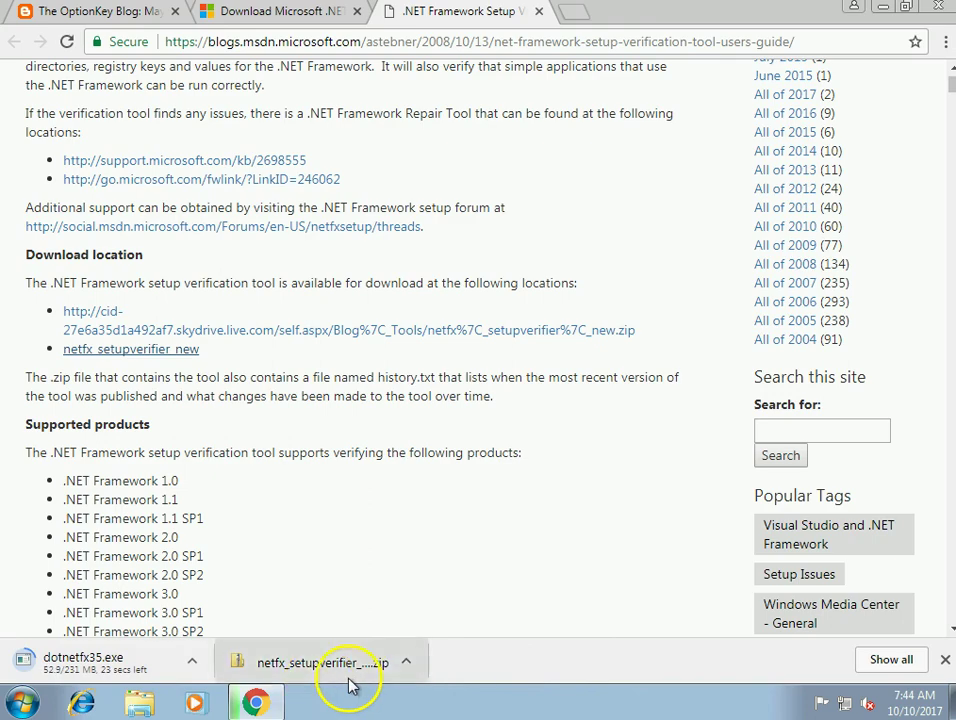
Step: Go back to the OptionKey blog post and look through its extraction and installation instructions
left_click(112, 14)
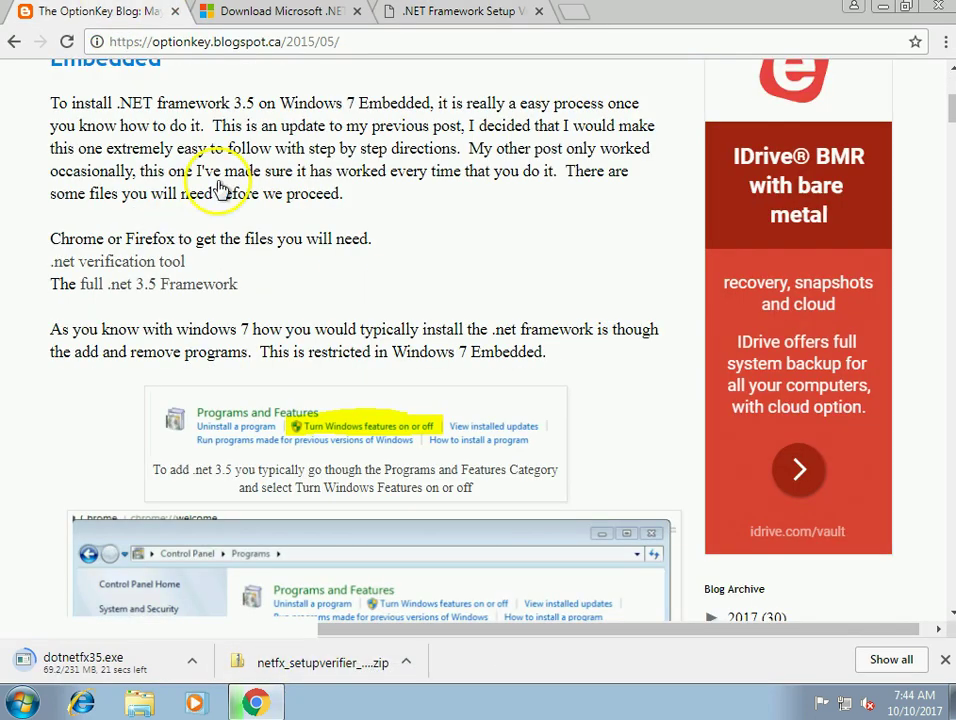
scroll(388, 352, "down", 10)
scroll(388, 354, "down", 7)
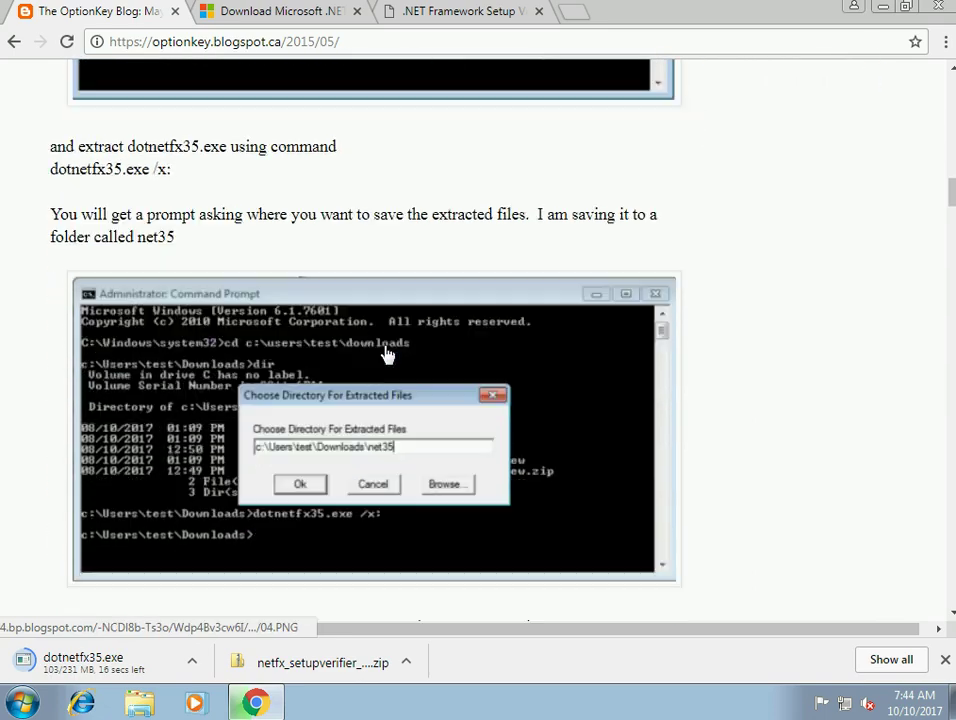
scroll(388, 354, "down", 11)
scroll(388, 354, "down", 12)
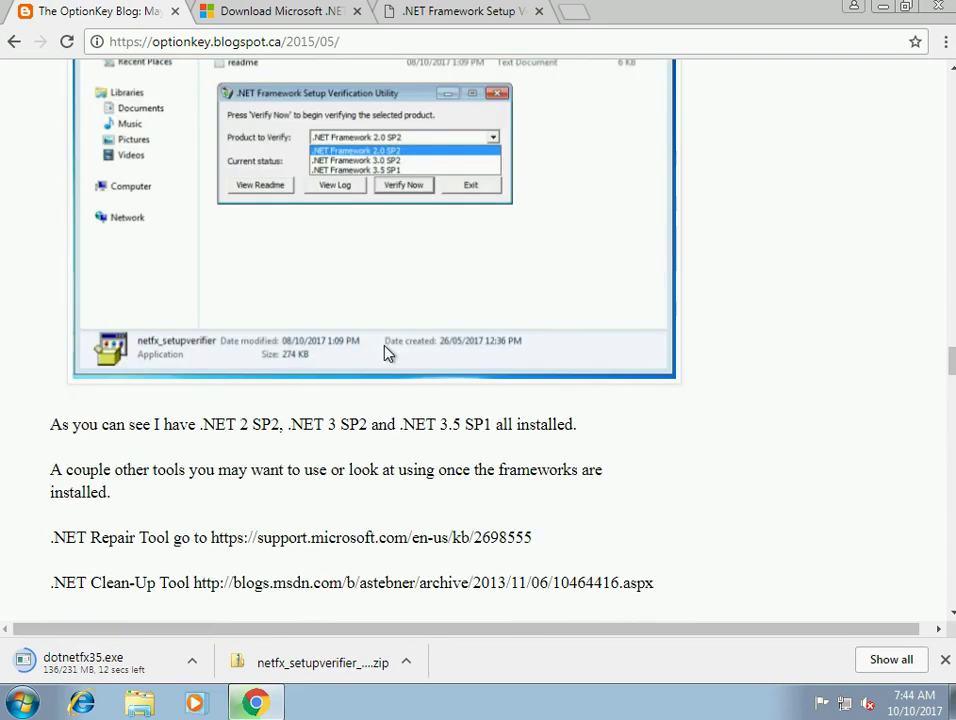
scroll(388, 354, "up", 15)
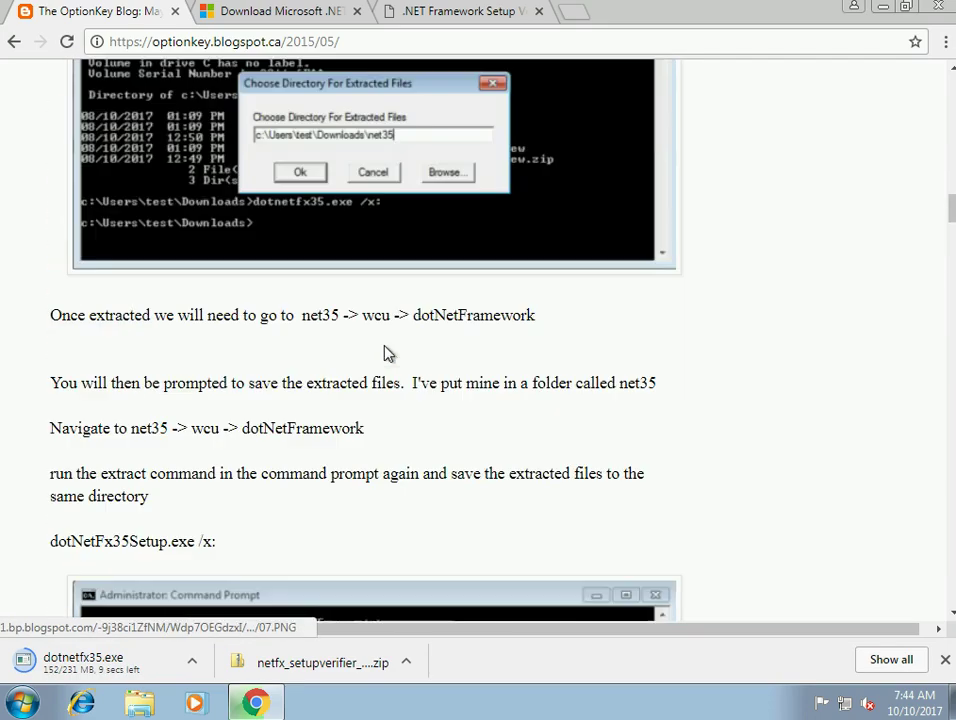
scroll(388, 354, "up", 10)
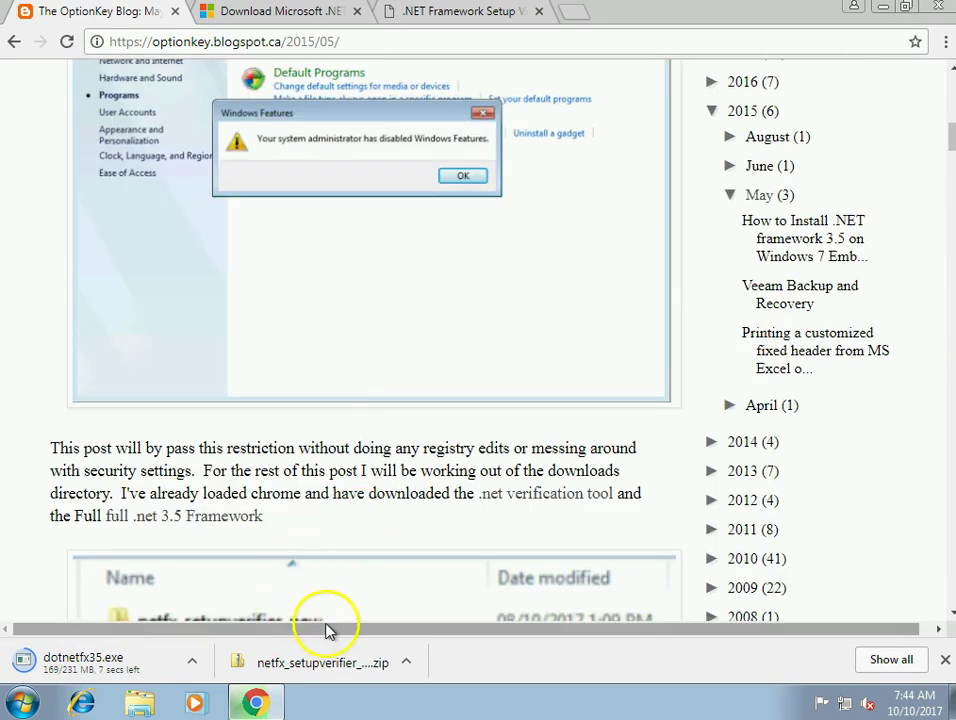
Step: Show the downloaded netfx_setupverifier_new zip in its folder and extract all its files to the default destination
left_click(406, 661)
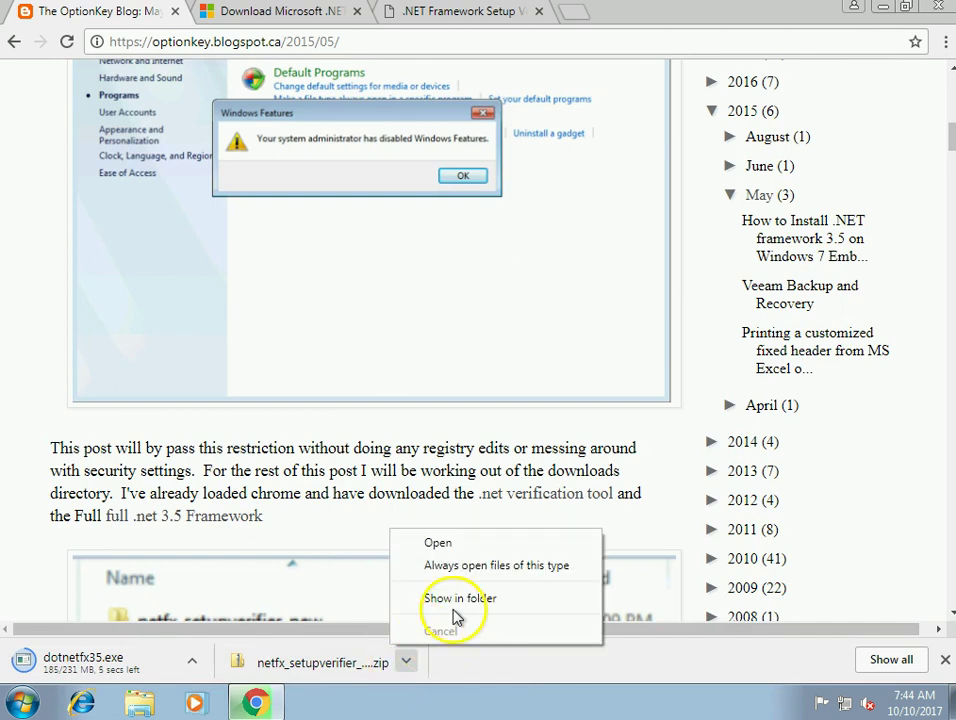
left_click(440, 598)
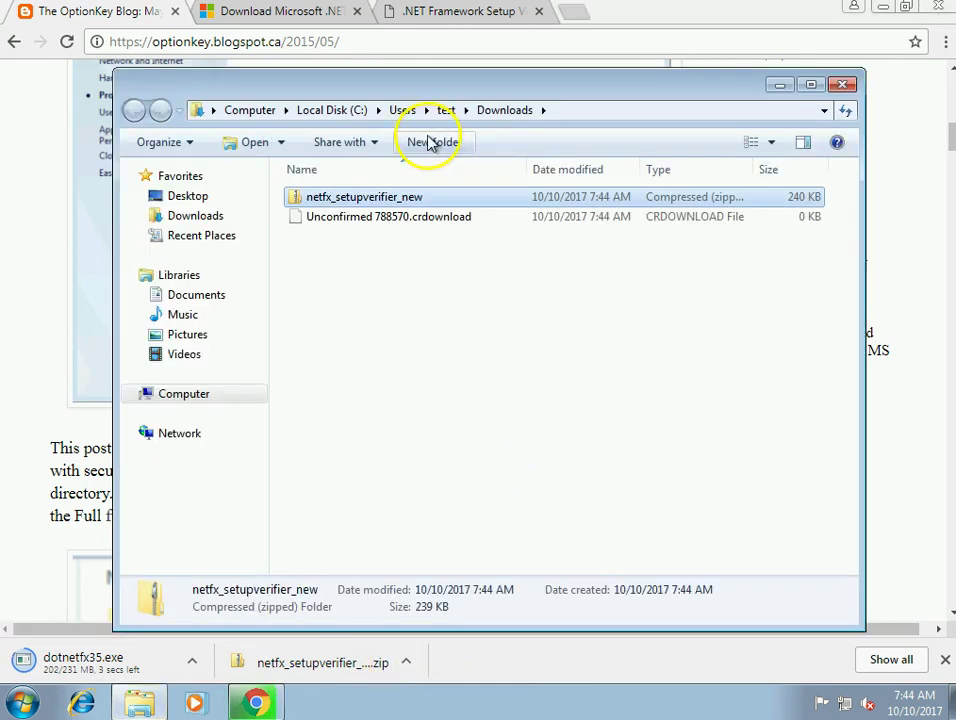
right_click(410, 200)
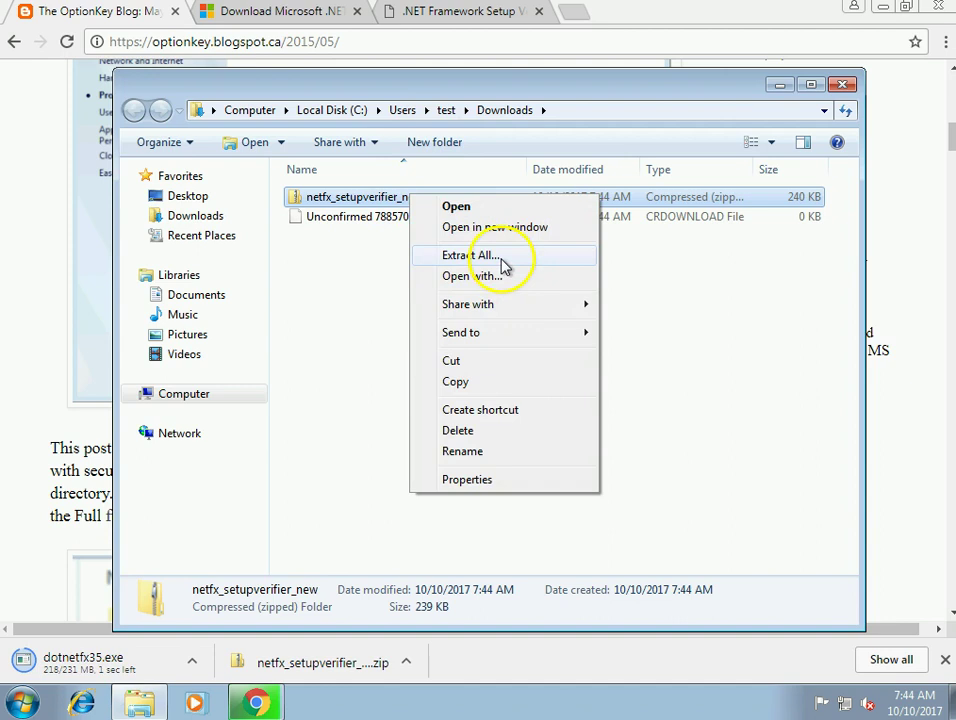
left_click(503, 265)
left_click(662, 531)
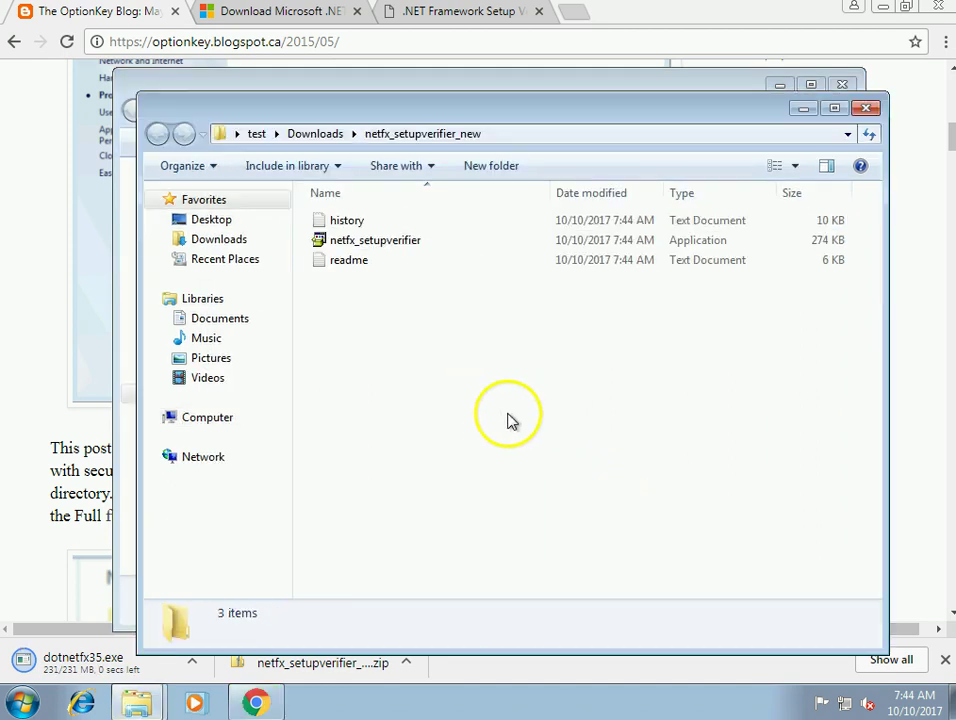
Step: Run netfx_setupverifier, verify the .NET Framework 2.0 SP2 installation, and exit the utility
double_click(372, 250)
left_click(533, 366)
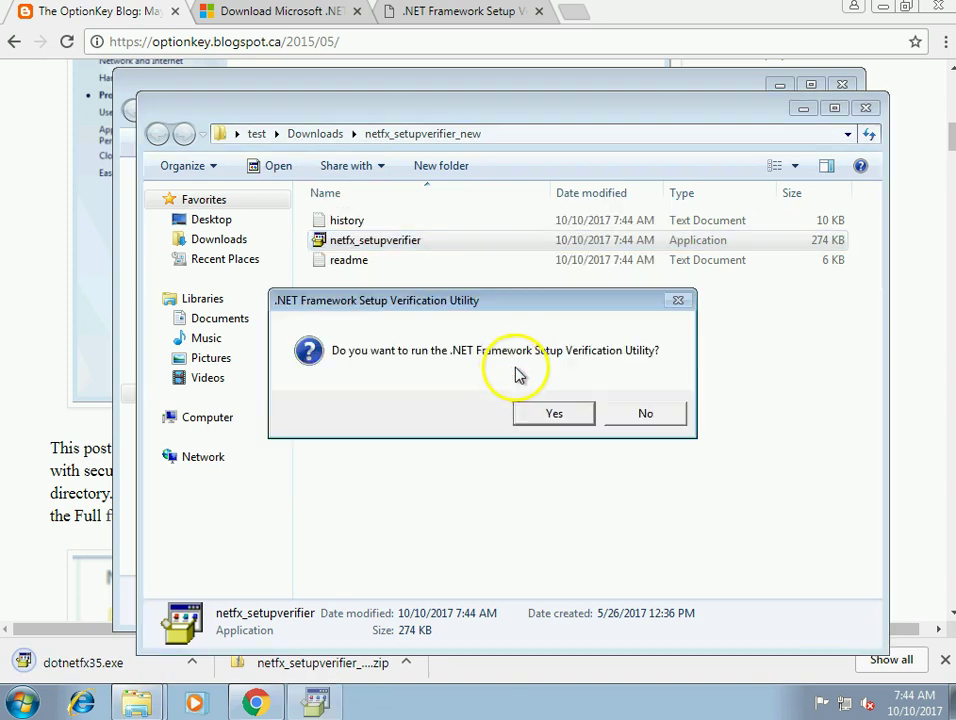
left_click(542, 414)
left_click(529, 505)
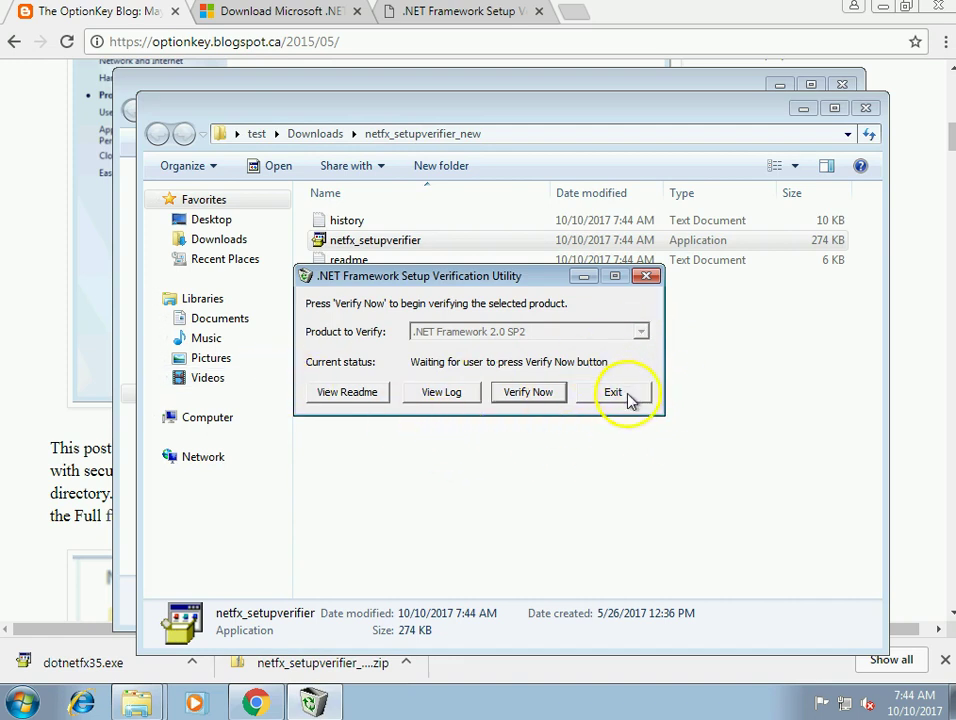
left_click(527, 393)
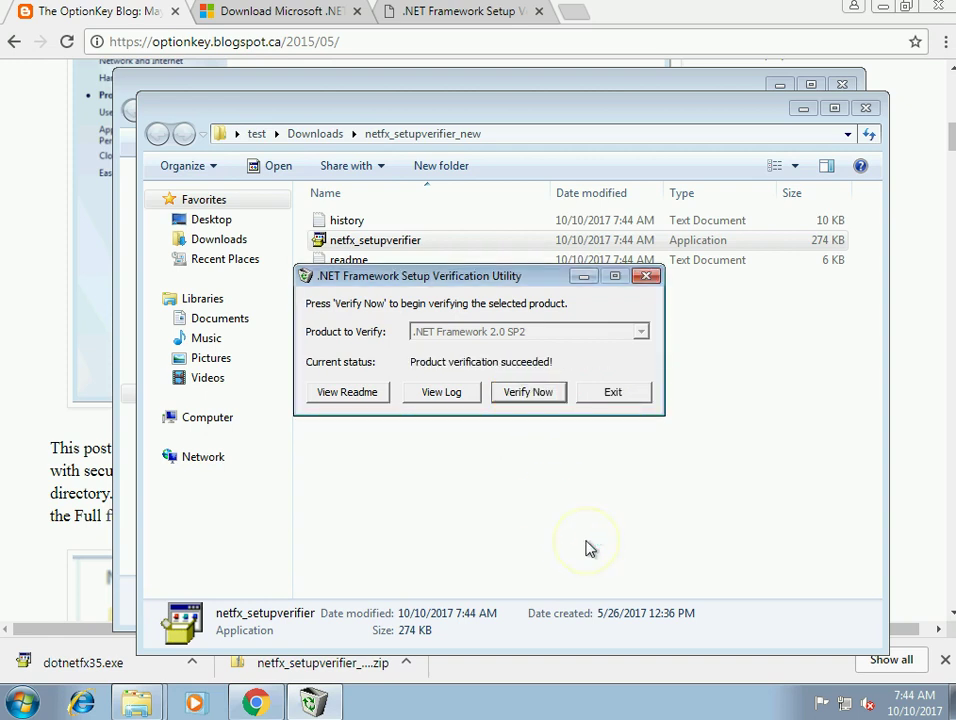
left_click(628, 393)
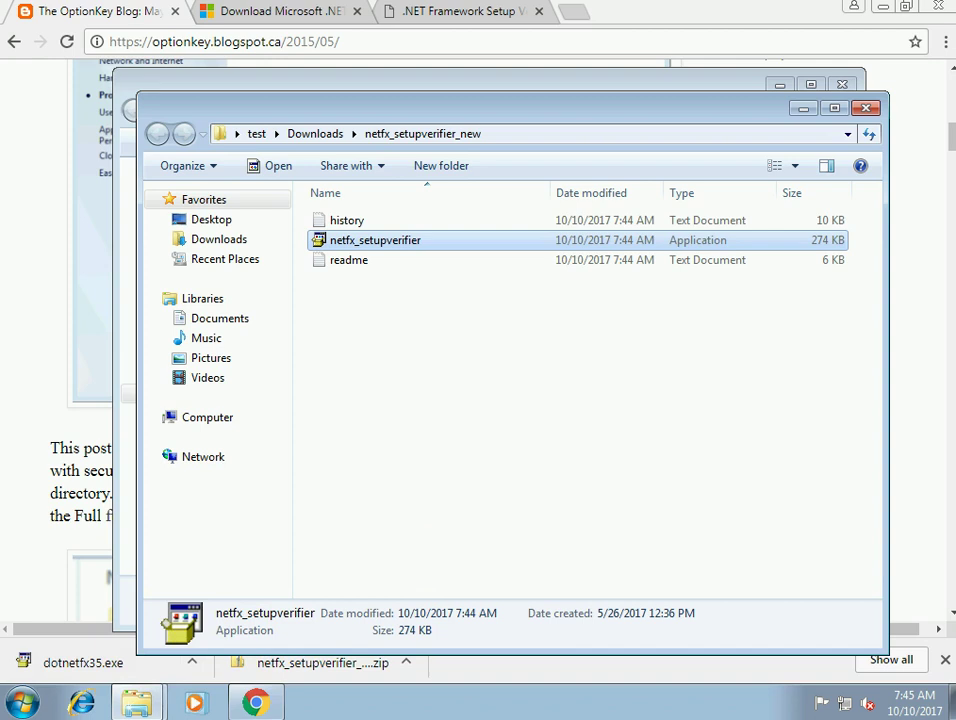
left_click(33, 706)
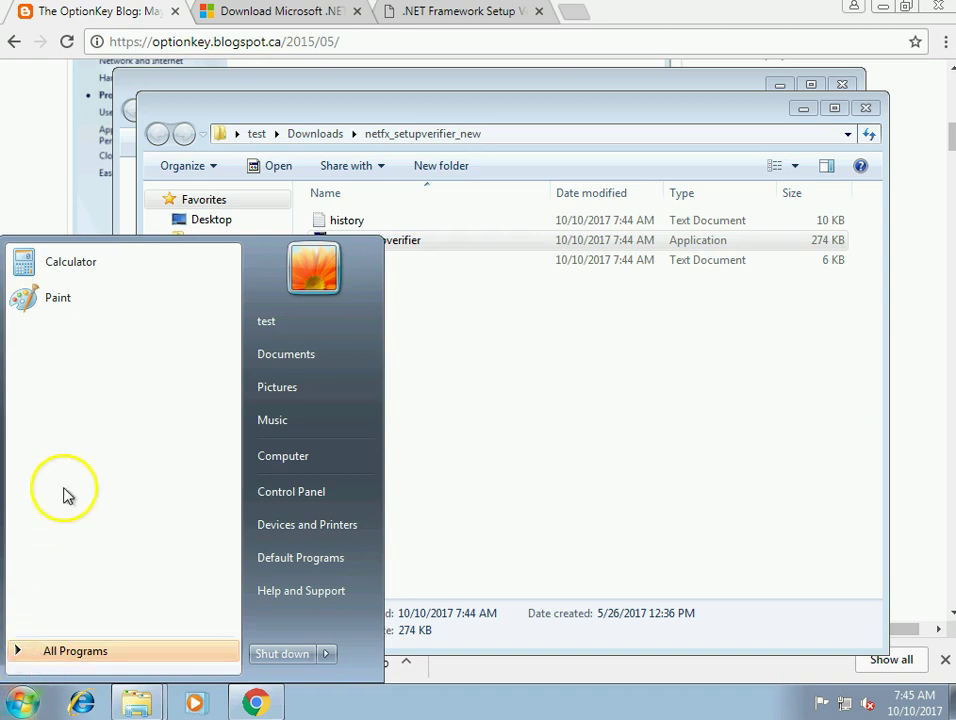
left_click(100, 653)
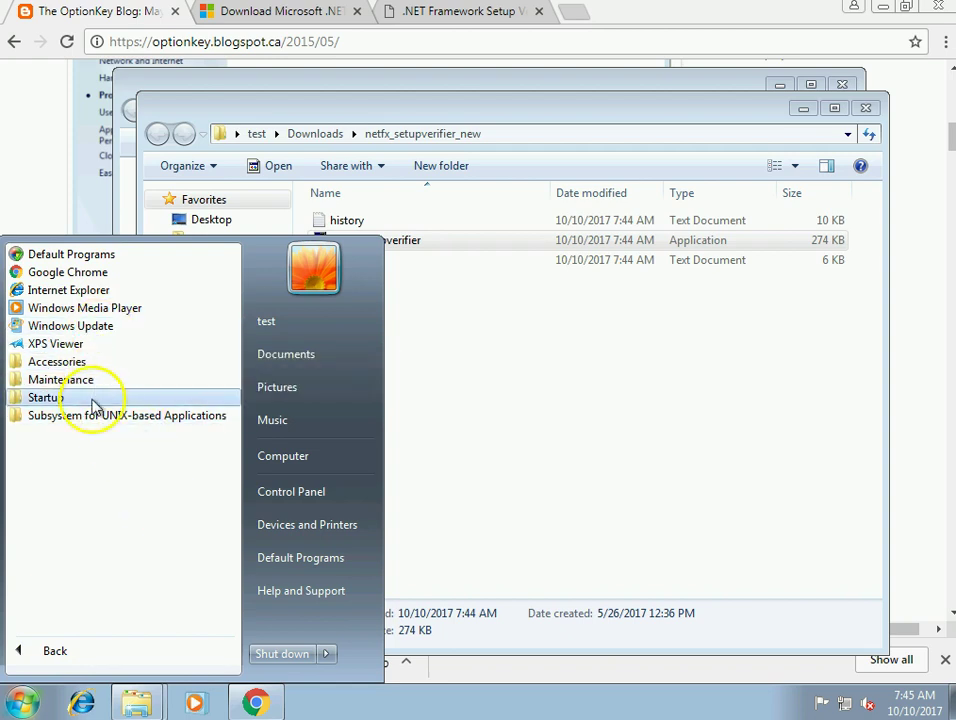
left_click(634, 397)
Step: Try to install .NET Framework 3.5 by running dotnetfx35 from the Downloads folder and allowing it to make changes
left_click(315, 133)
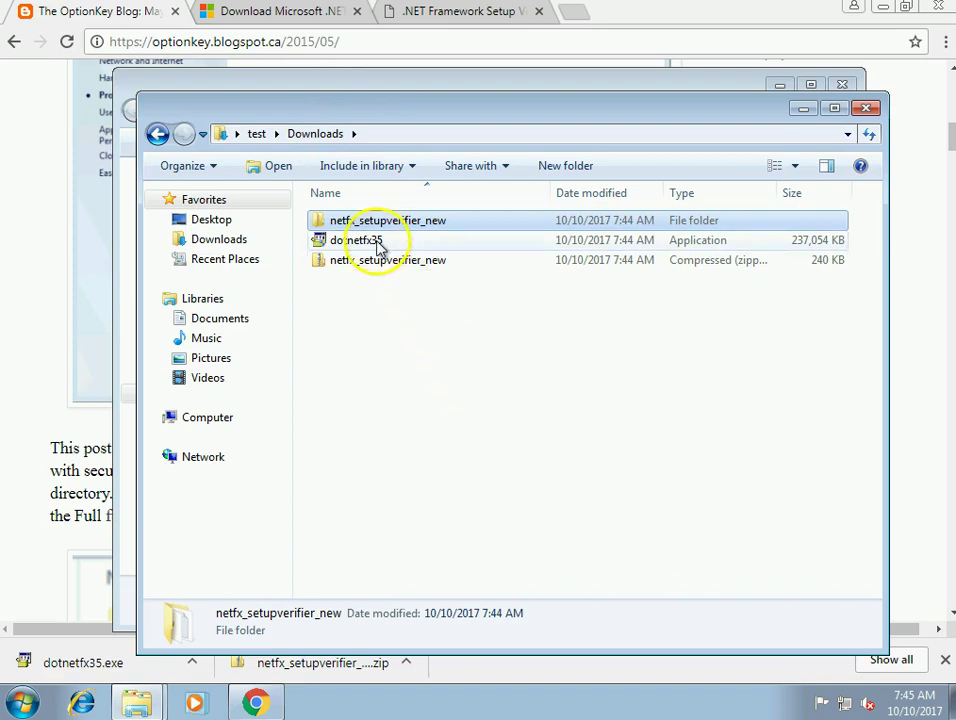
double_click(372, 241)
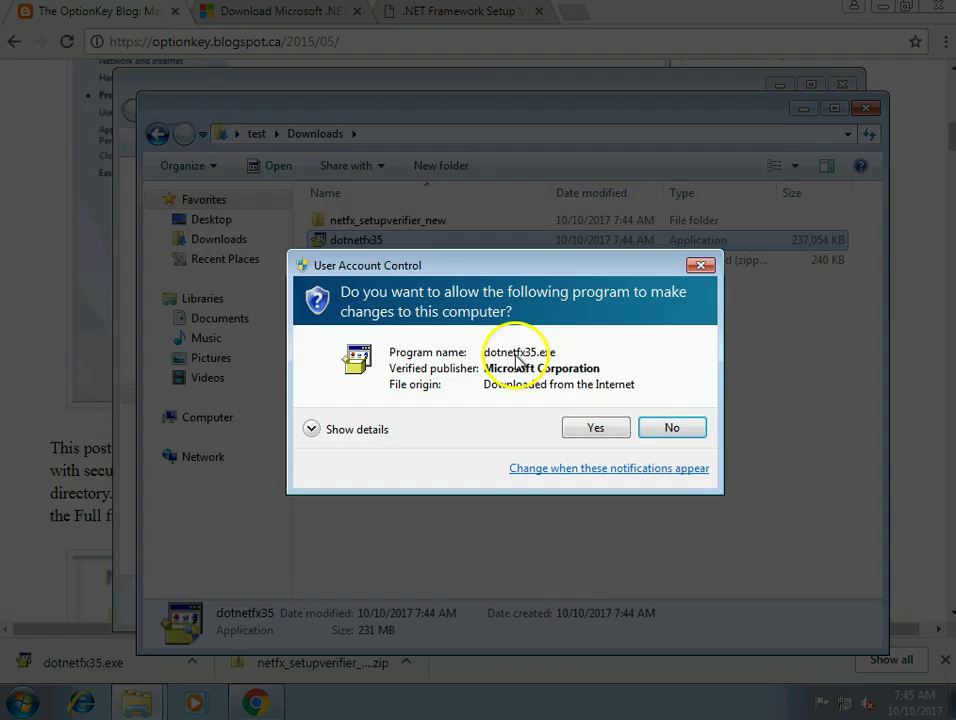
left_click(615, 425)
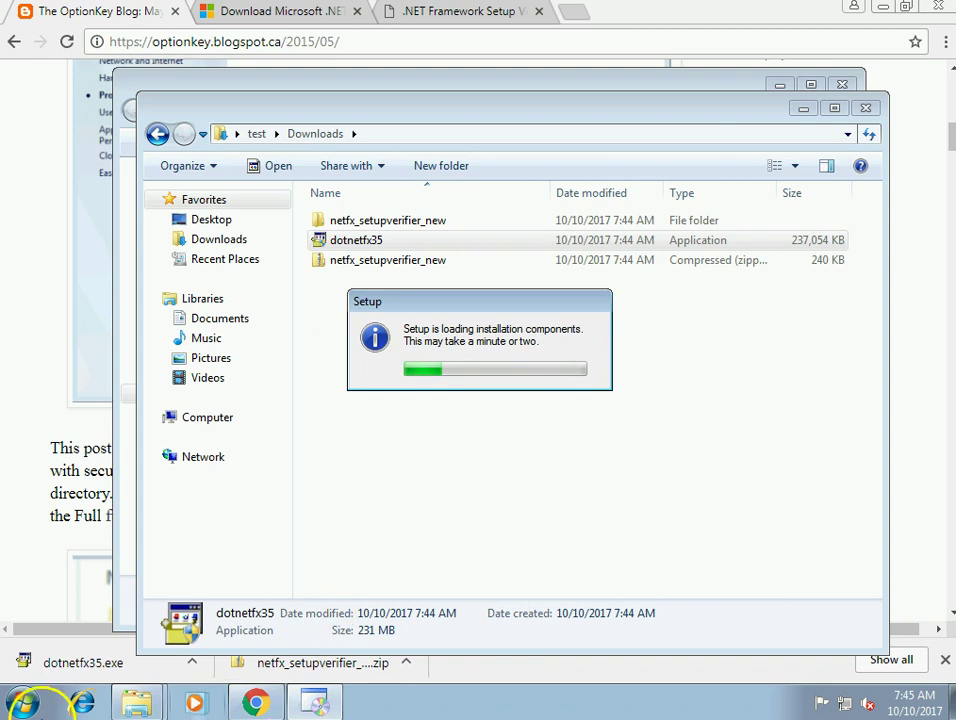
left_click(24, 703)
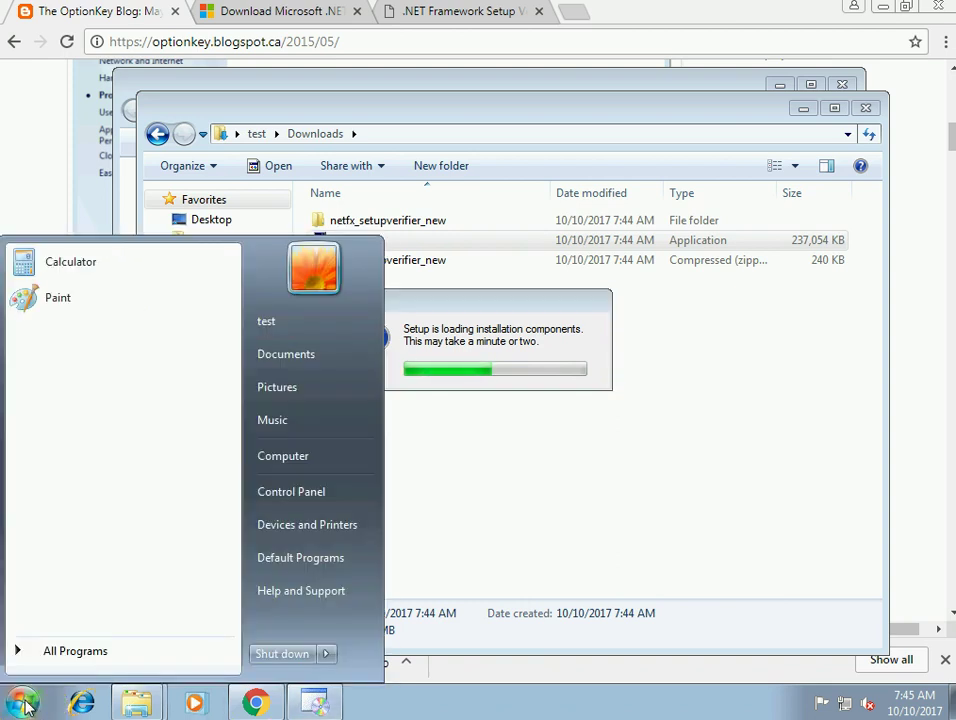
left_click(107, 651)
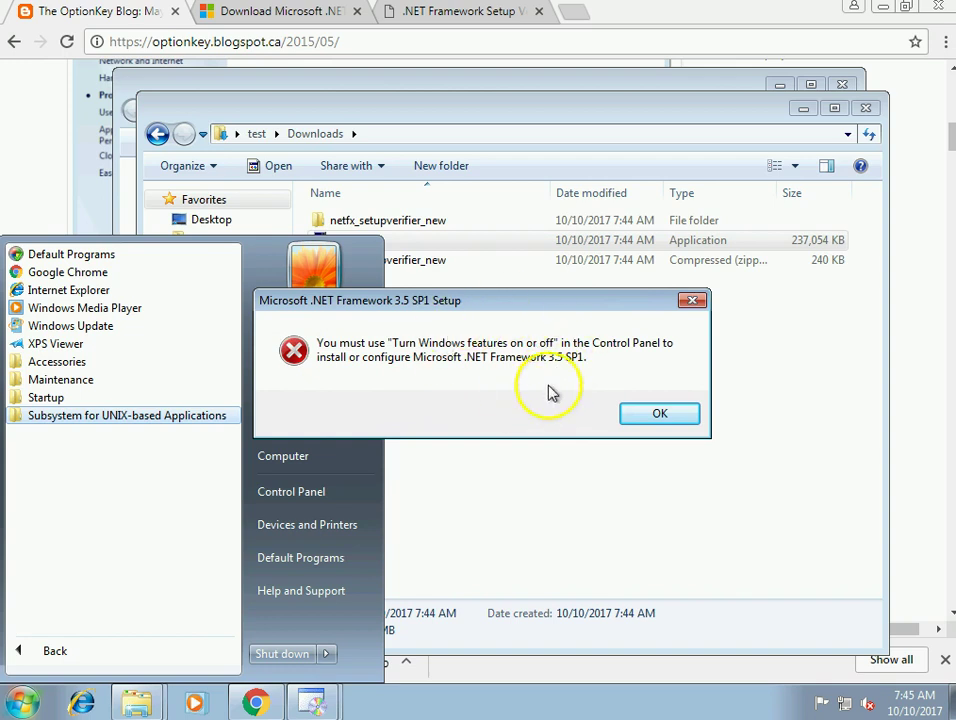
left_click(671, 420)
Step: Open Command Prompt from the Accessories programs as administrator and allow it to make changes
left_click(35, 700)
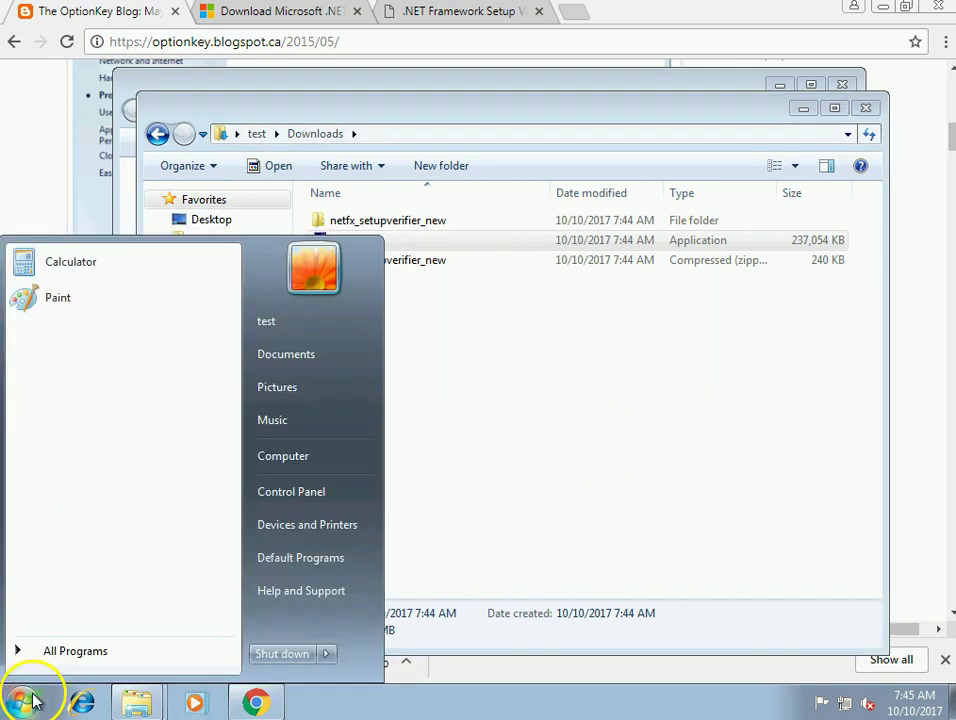
left_click(627, 418)
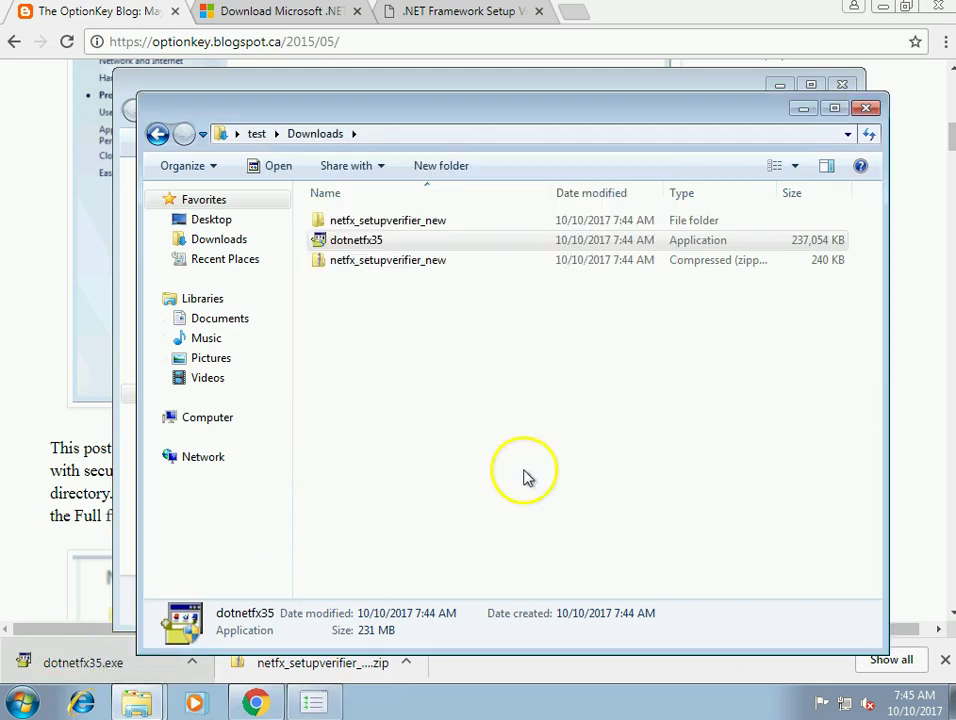
left_click(22, 702)
left_click(70, 650)
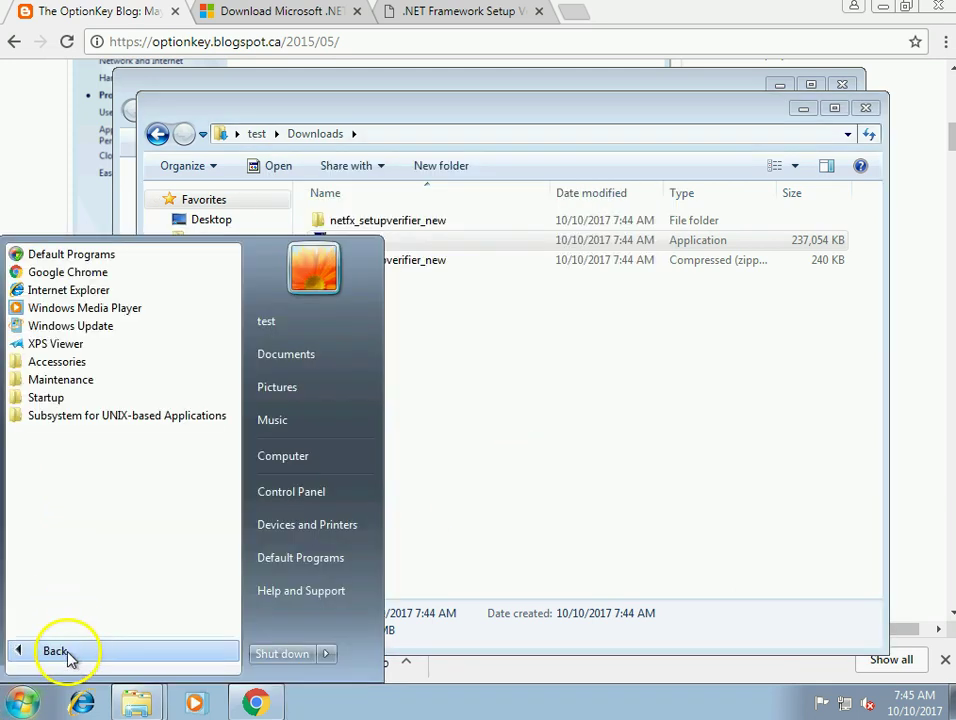
left_click(95, 366)
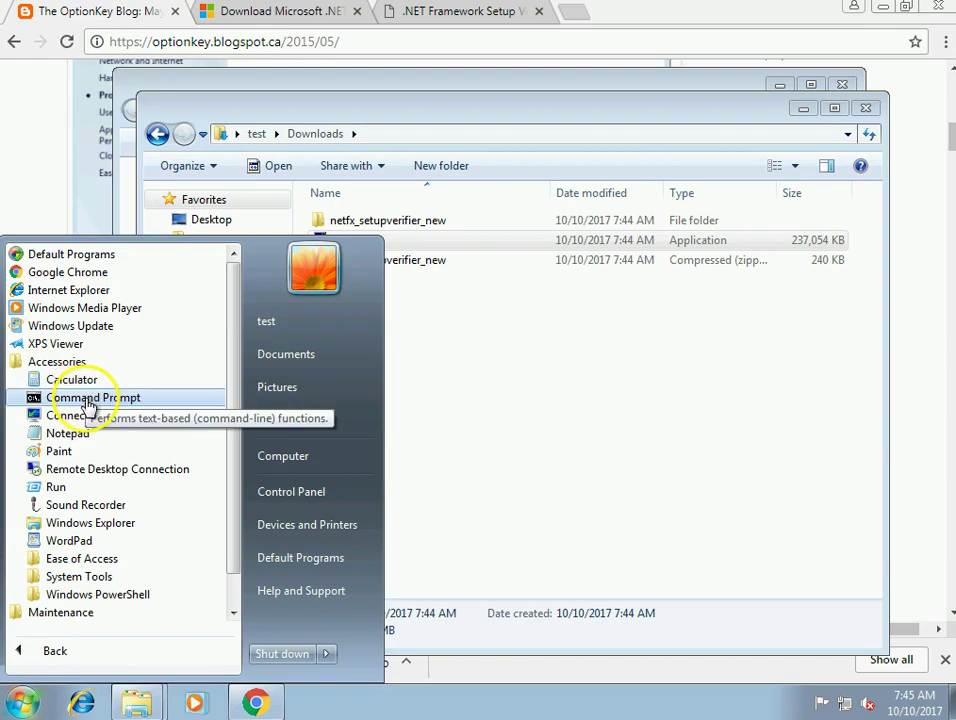
right_click(95, 400)
left_click(128, 430)
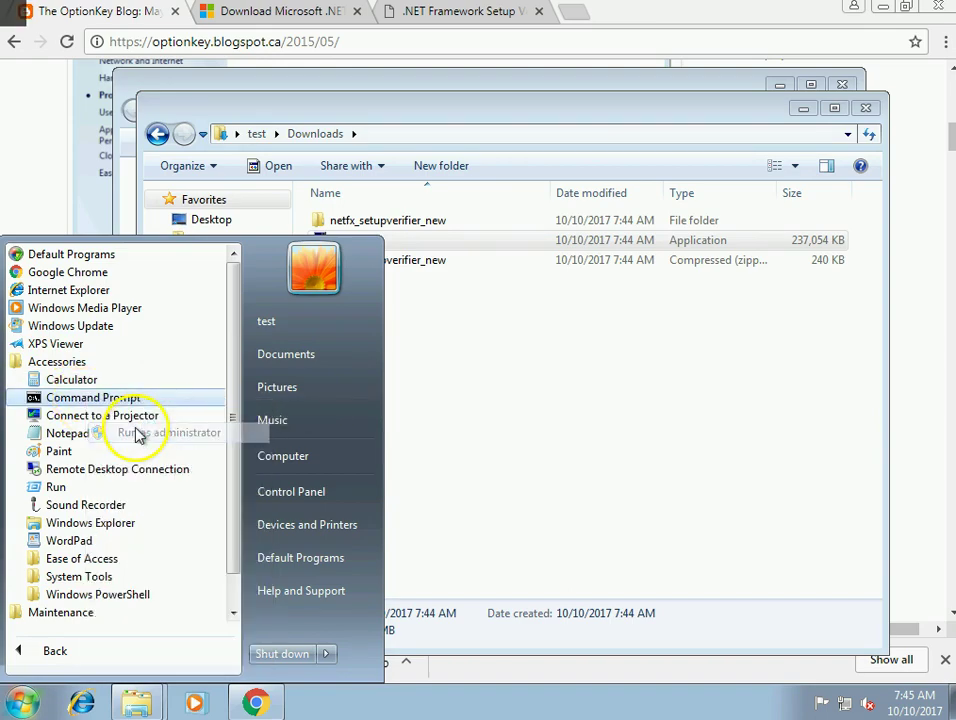
left_click(306, 452)
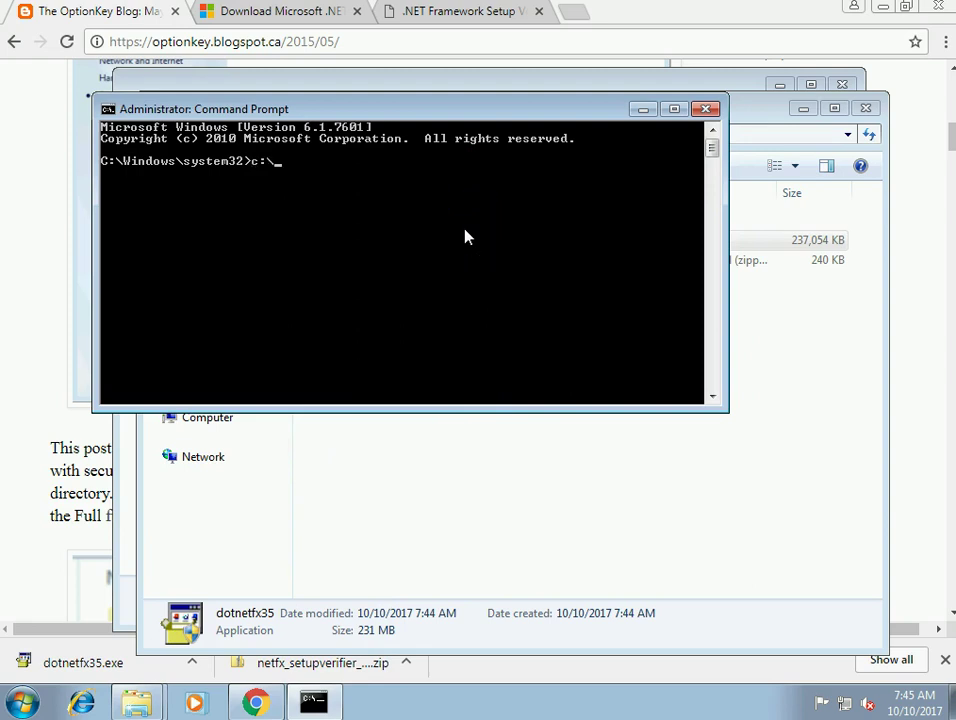
Step: Change the Command Prompt directory to c:\users\test\downloads with cd and list its contents with dir
type("c:\\users\\test\\downloads")
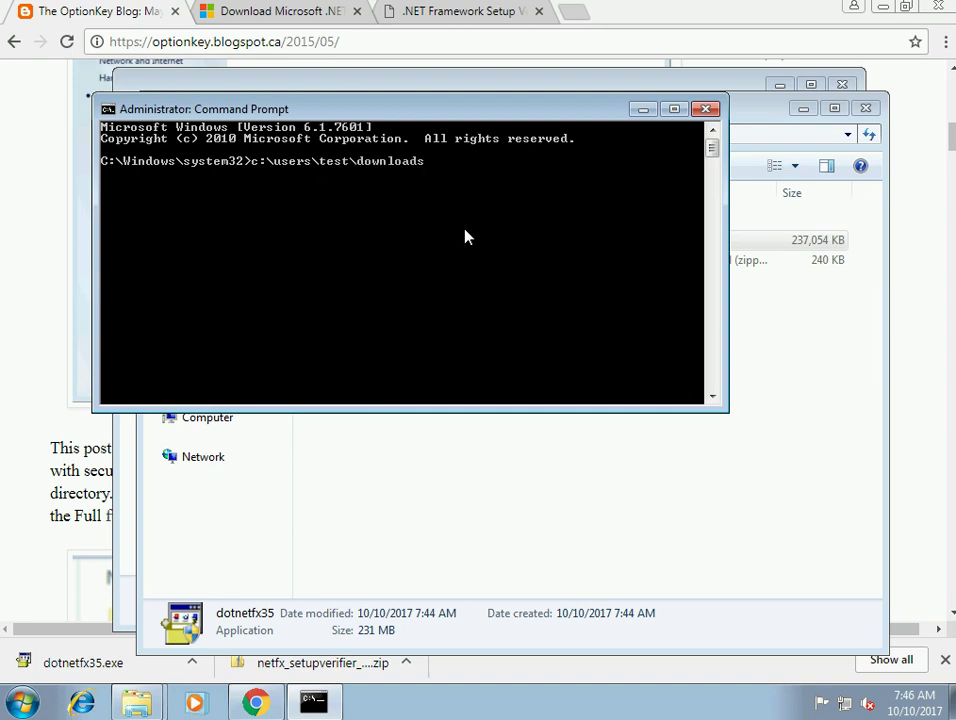
key("Return")
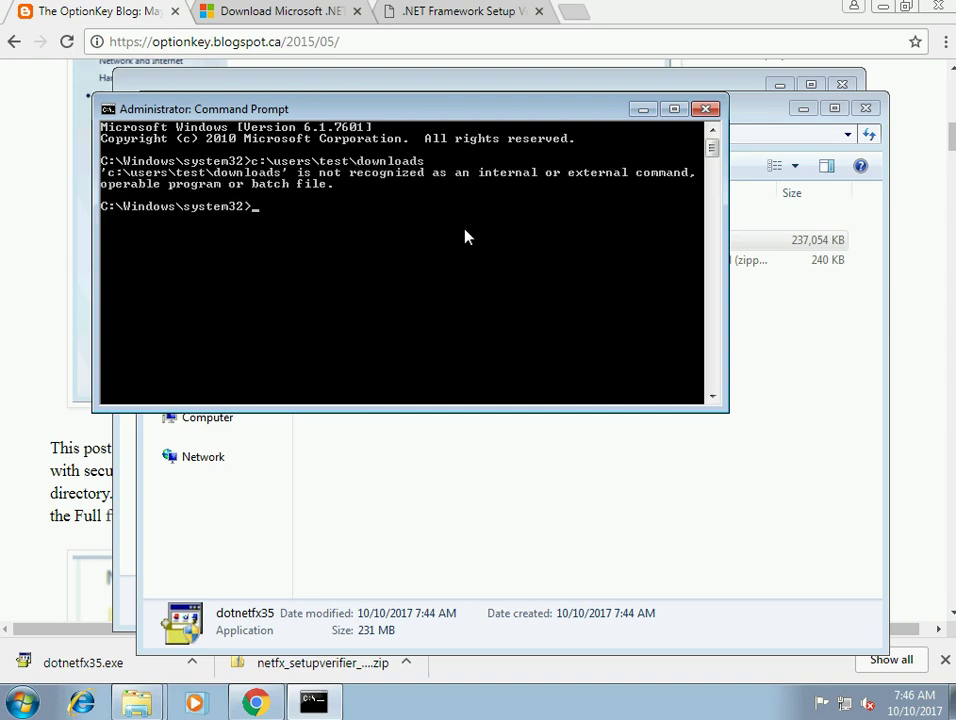
key("Up")
key("Left")
key("Left")
key("Left")
key("Left")
key("Left")
key("Left")
key("Left")
key("Left")
key("Left")
key("Left")
key("Left")
key("Left")
key("Left")
key("Left")
key("Left")
key("Left")
key("Left")
key("Left")
key("Left")
key("Left")
type("cd ")
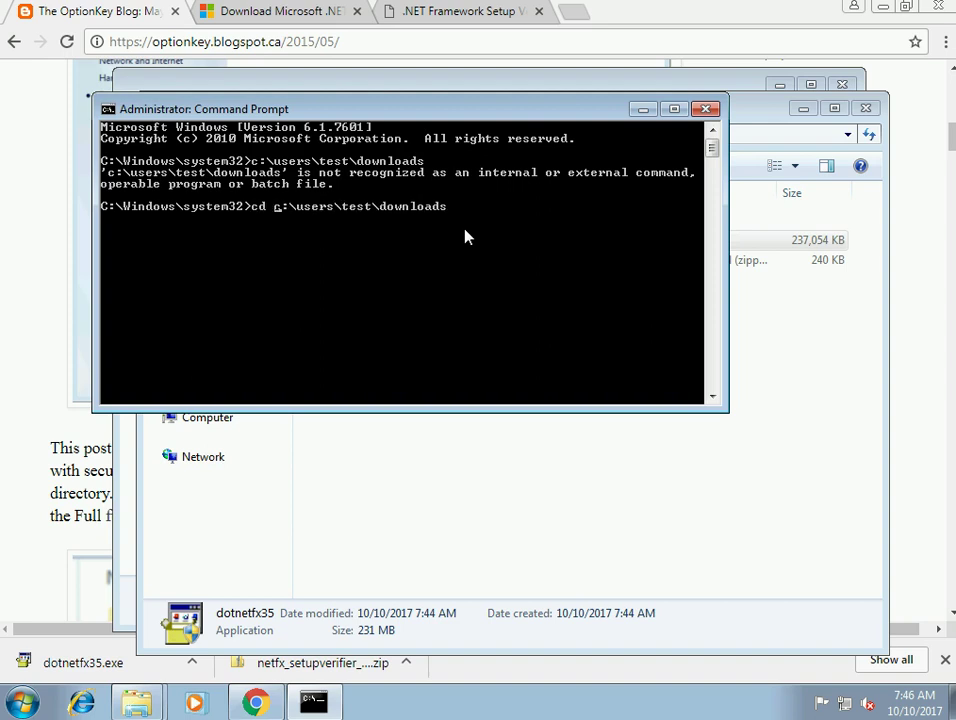
type("dir")
key("Return")
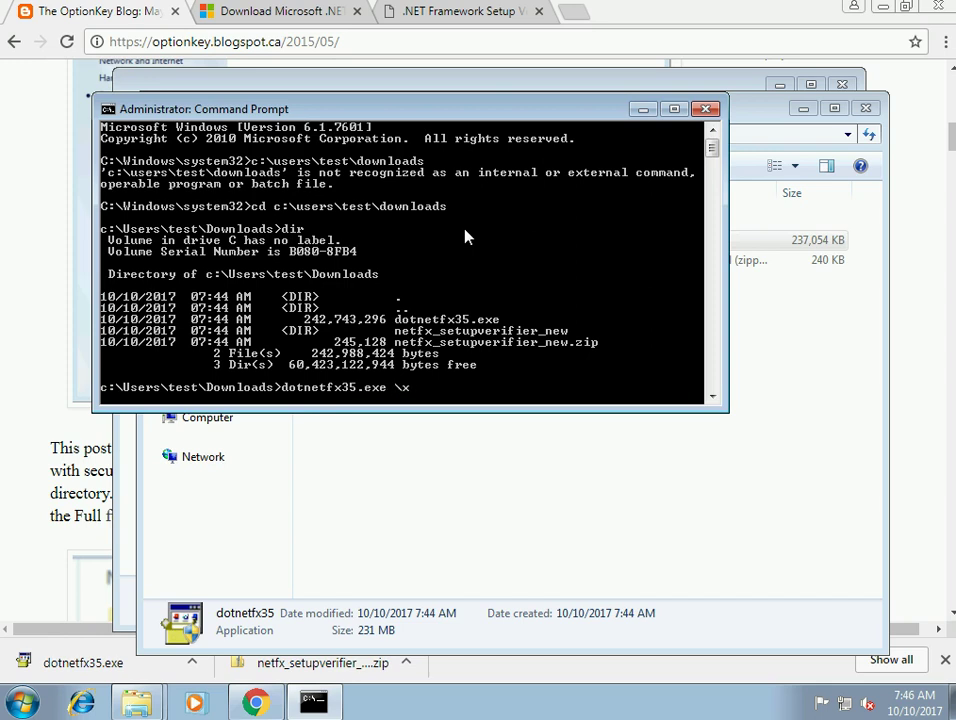
Step: Run dotnetfx35.exe with the /x: switch and extract its files to c:\Users\test\Downloads\net35
key("Return")
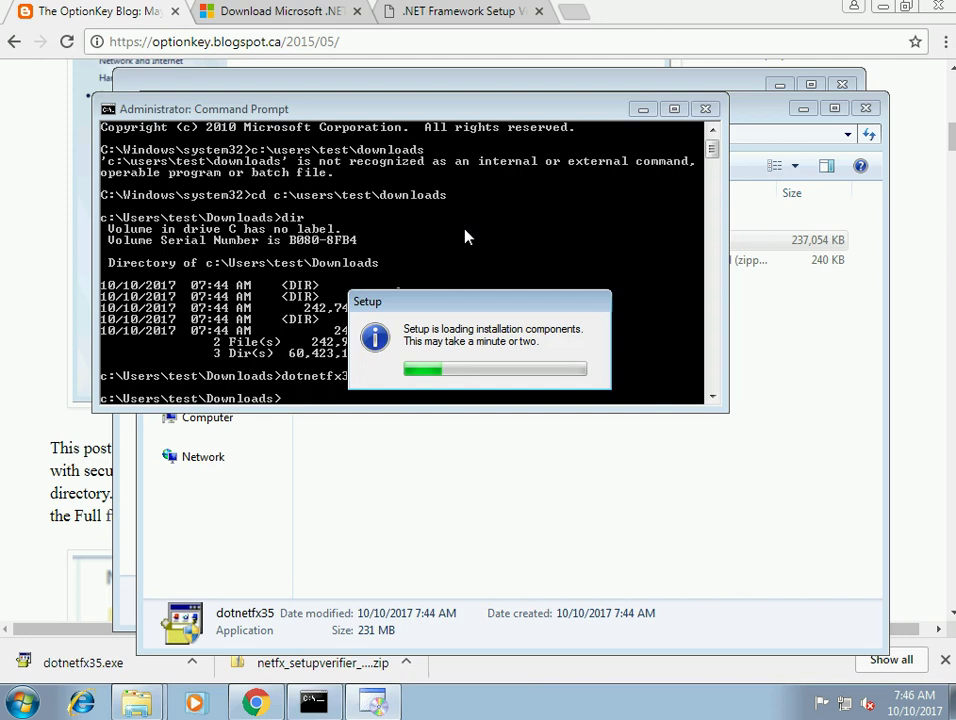
left_click(298, 397)
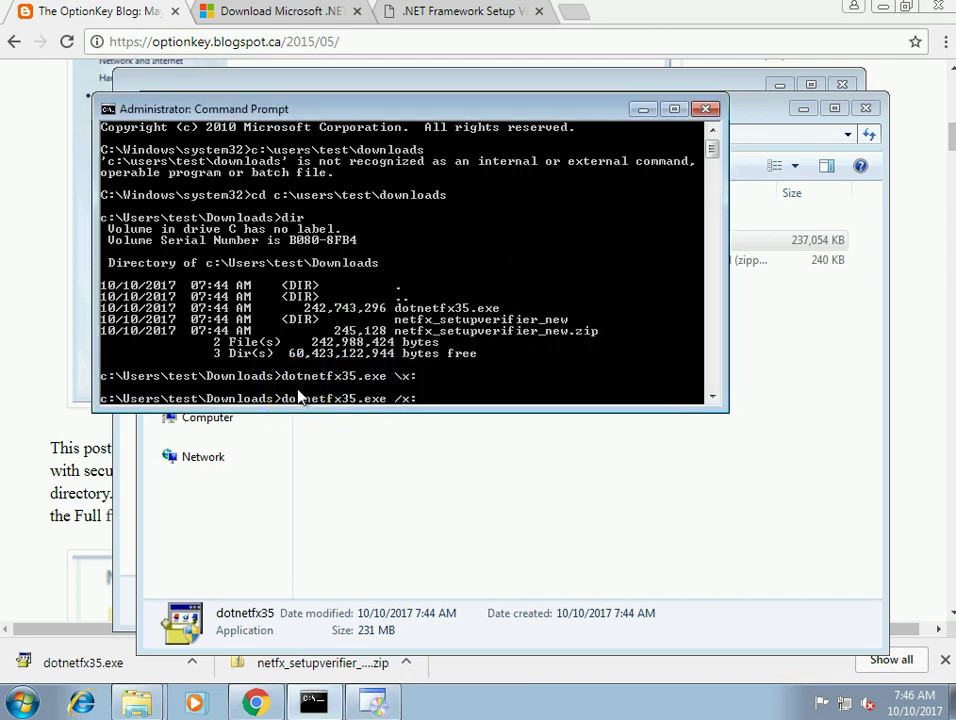
key("Return")
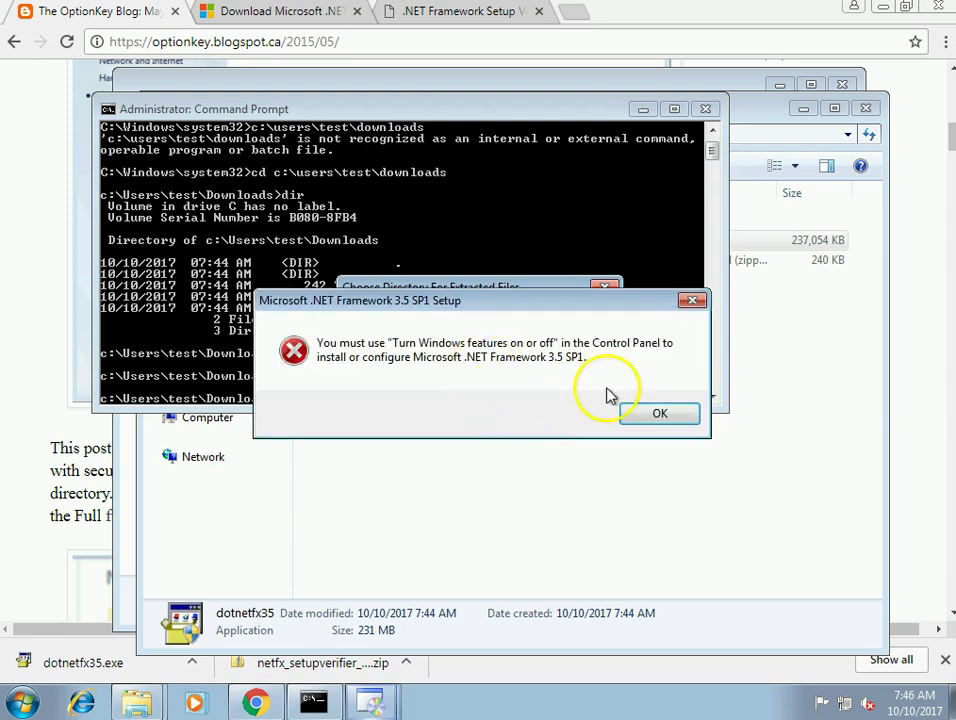
left_click(678, 412)
left_click(524, 346)
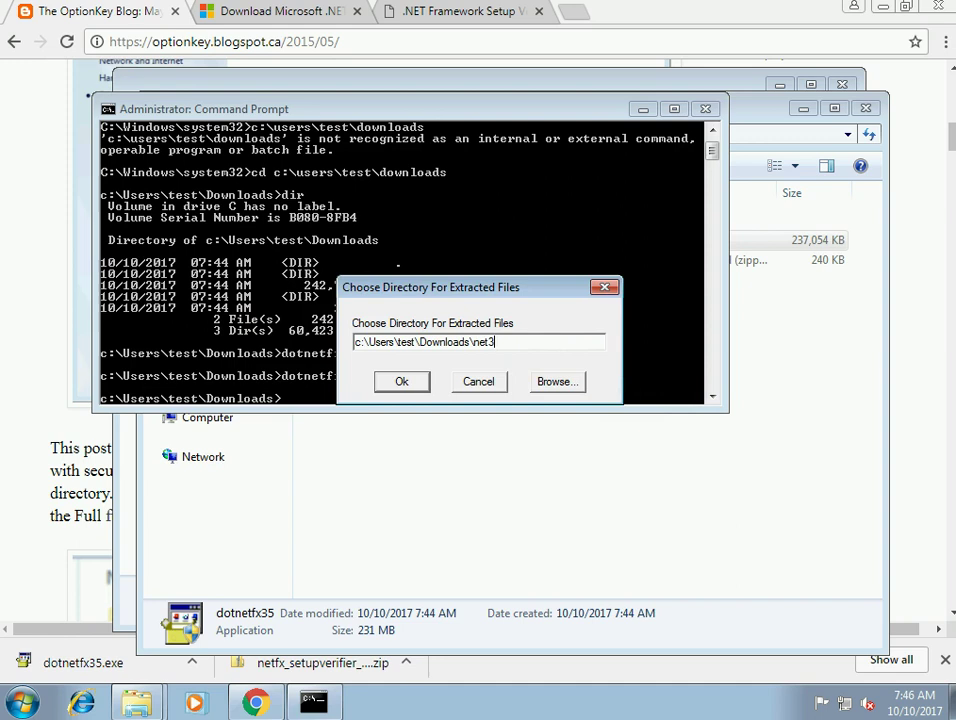
left_click(404, 383)
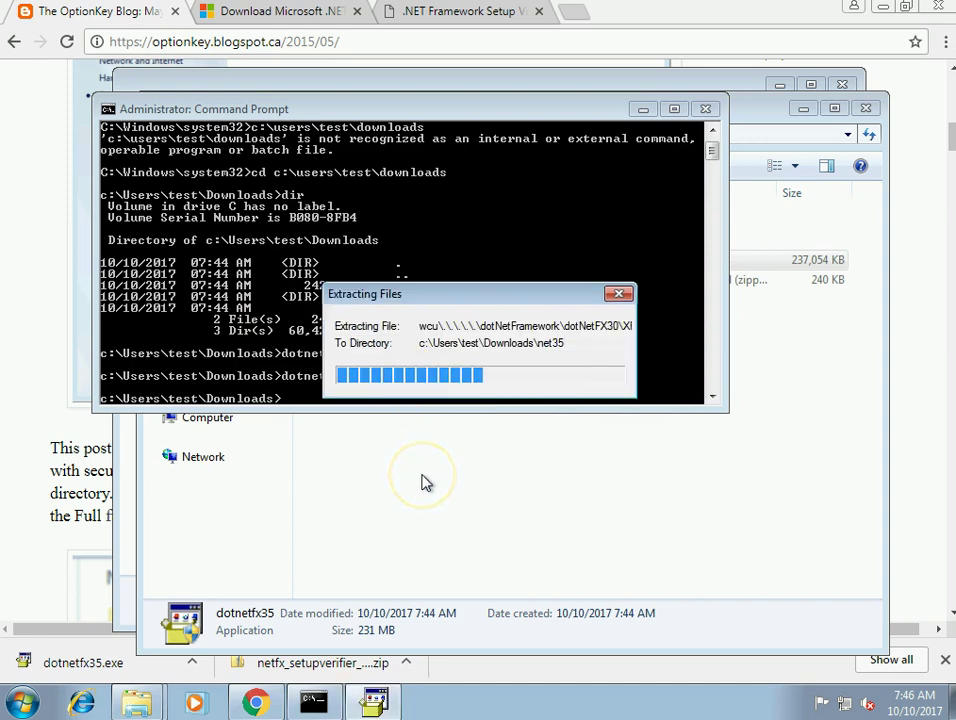
left_click(533, 412)
Step: Browse the extracted files in the Downloads window down to the net35\wcu\dotNetFramework folder
left_click(523, 500)
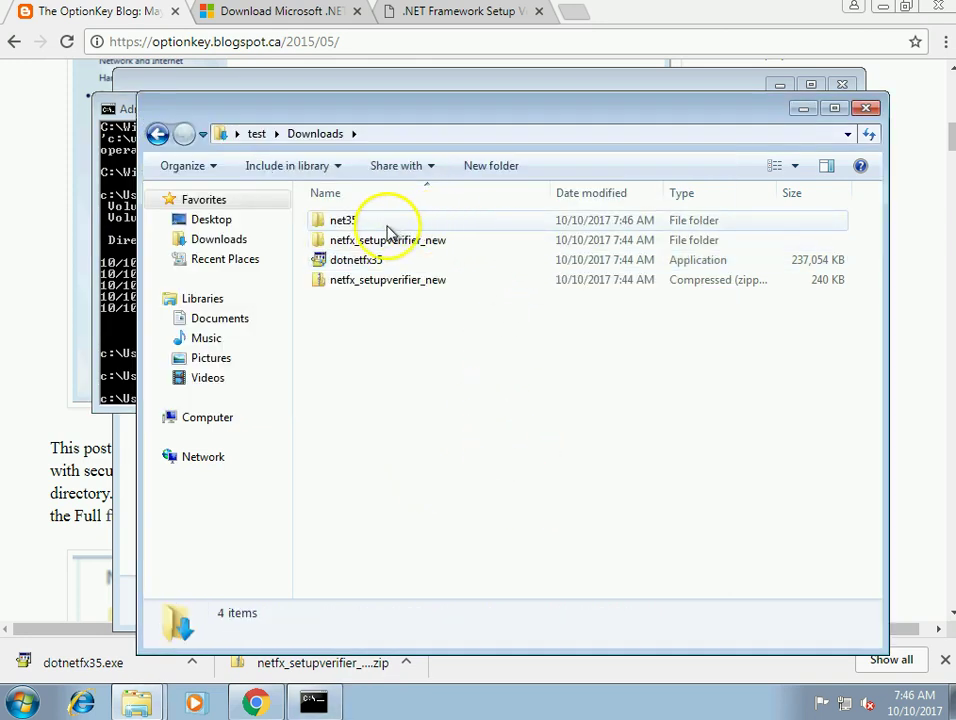
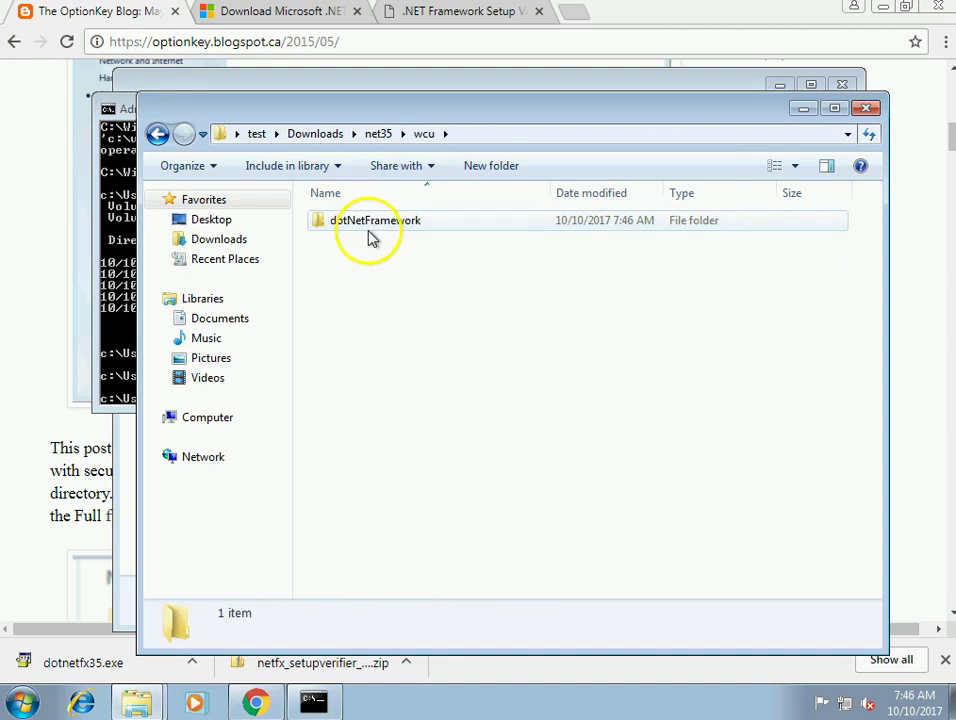
double_click(367, 230)
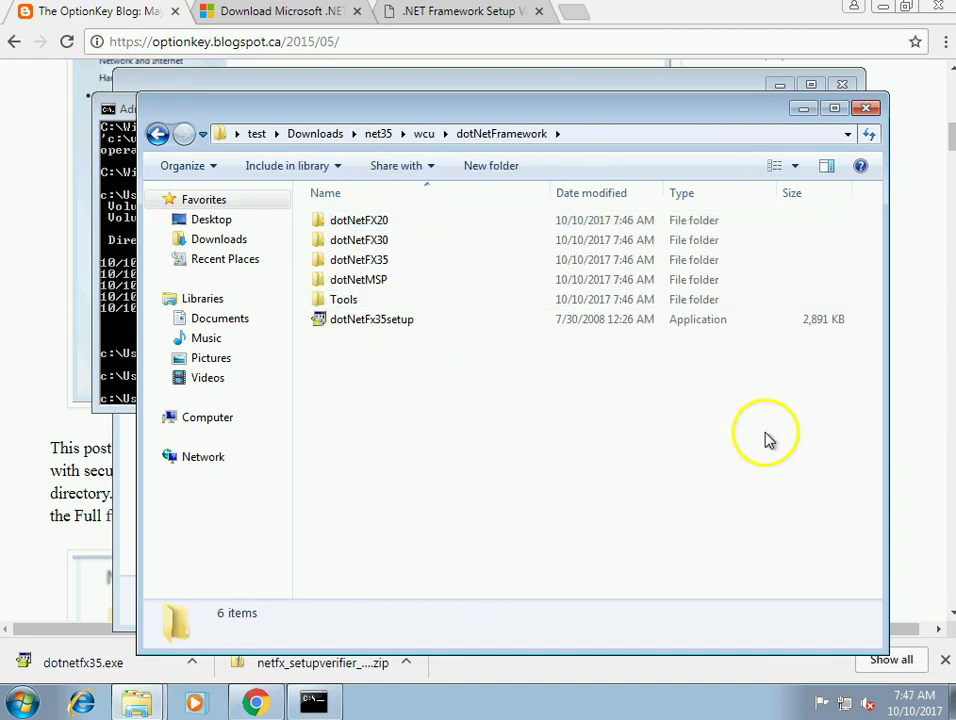
Step: In Command Prompt, change into the net35 folder and its wcu subfolder, listing the contents of each
left_click(128, 322)
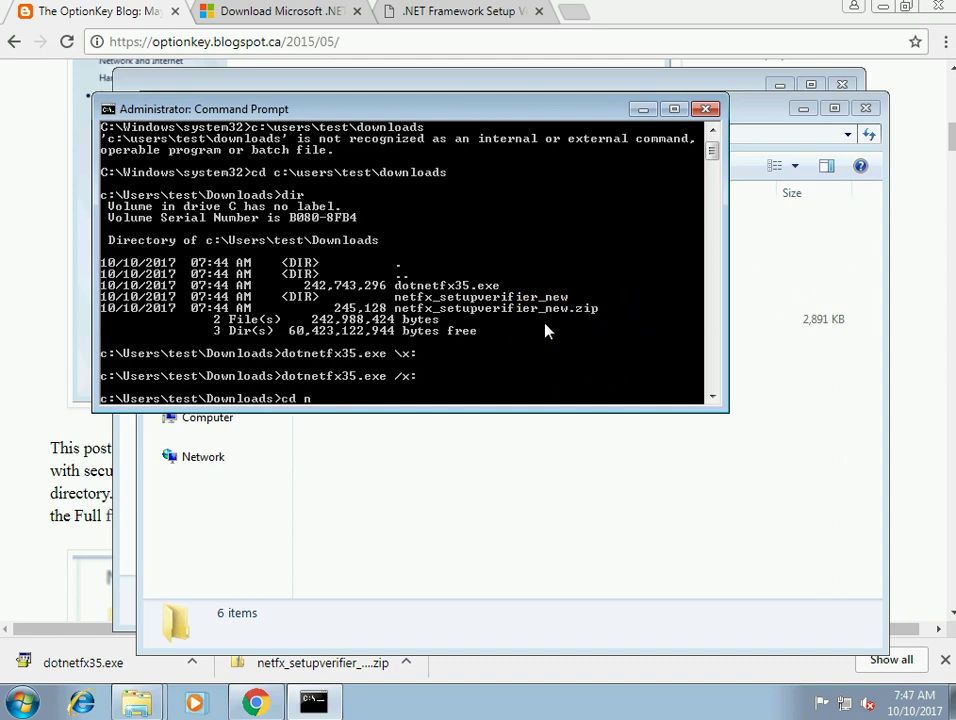
type("35")
key("Return")
type("dir")
key("Return")
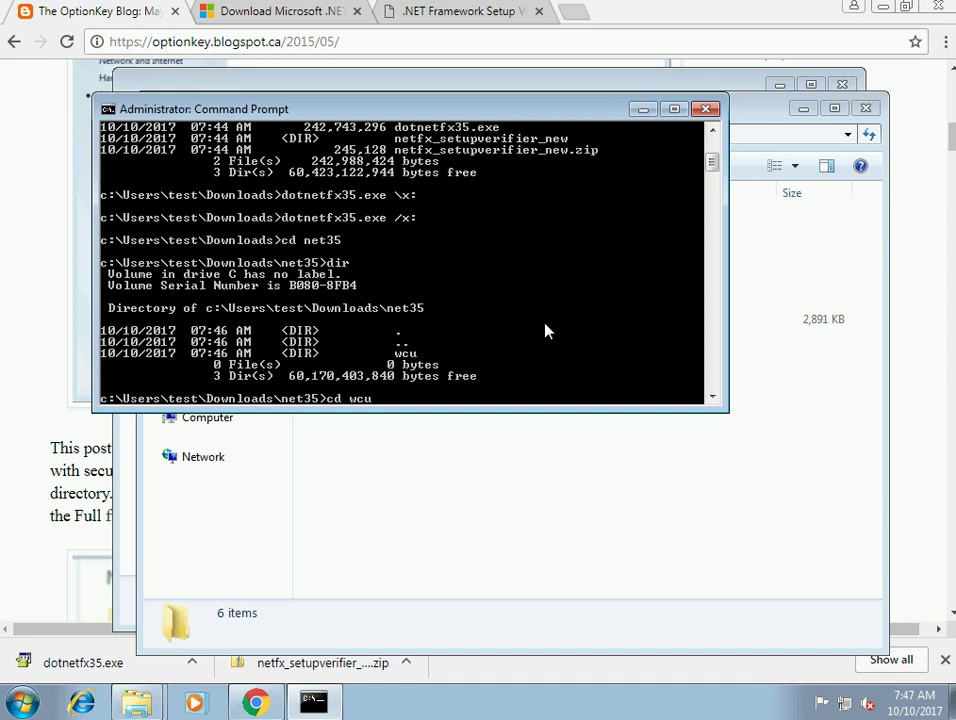
type("cd wcu")
key("Return")
type("dir")
key("Return")
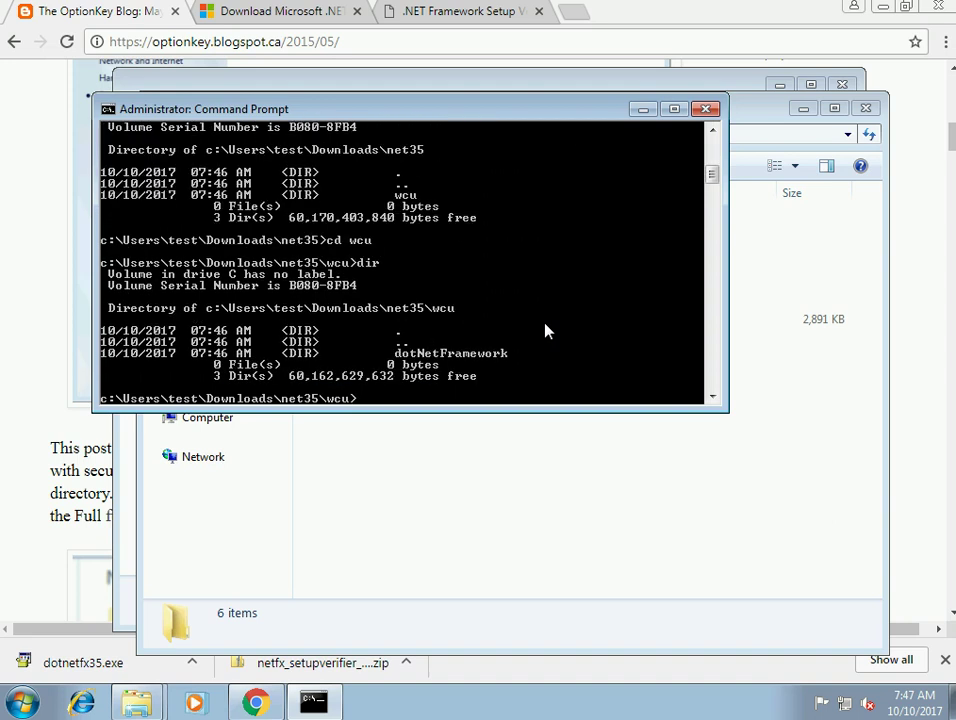
Step: Change into the dotNetFramework folder, list its contents, and compare them with the folder window
type("cd dotNetFrame")
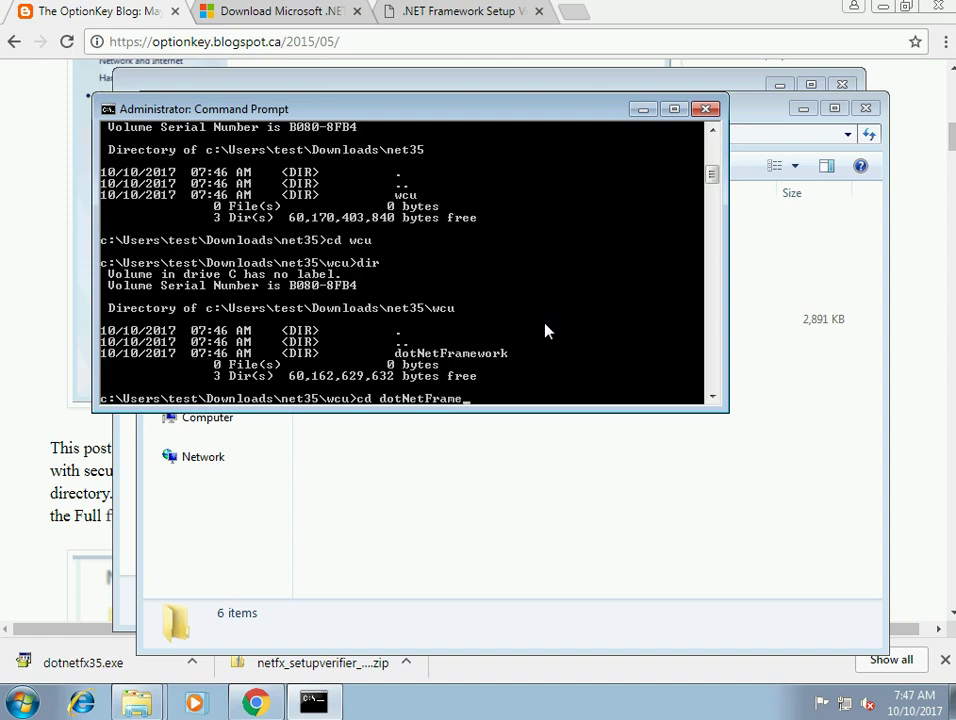
type("work")
key("Return")
type("dir")
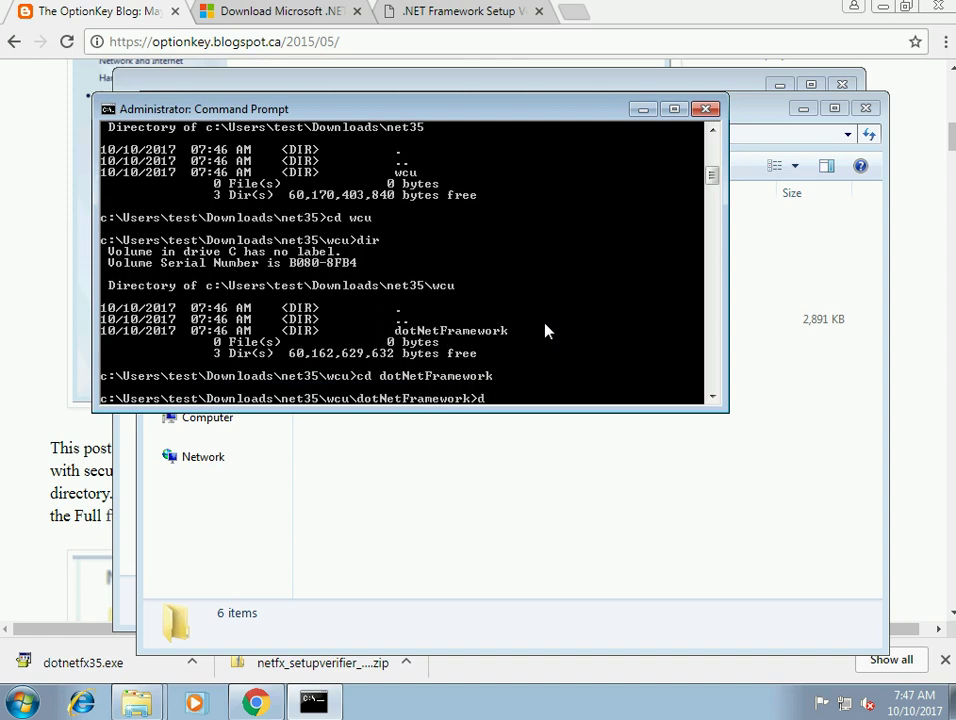
key("Return")
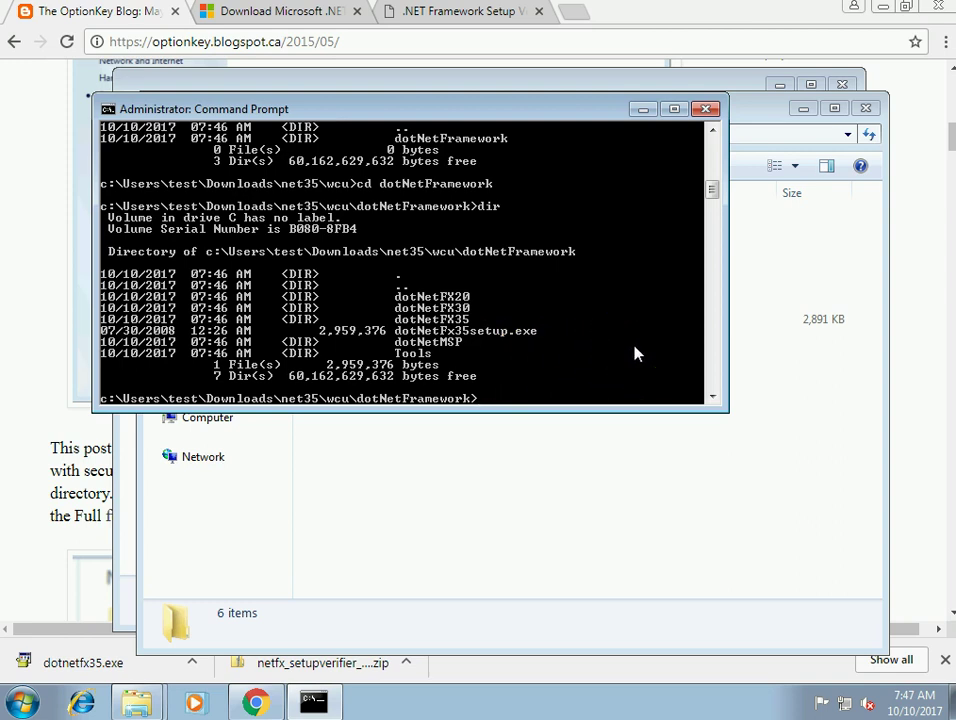
left_click(634, 497)
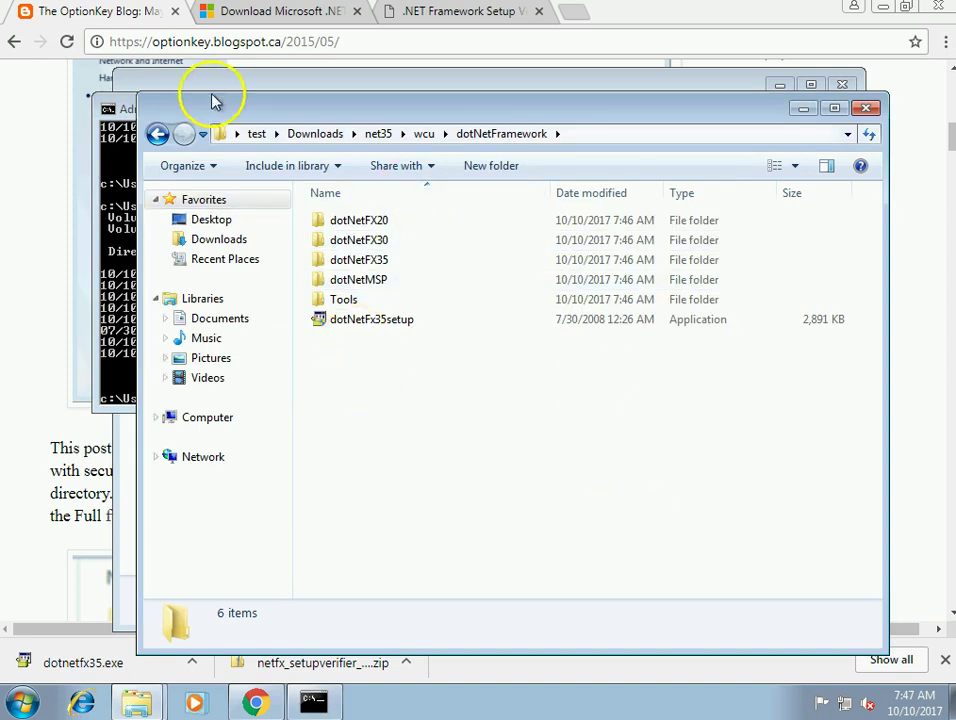
Step: In Command Prompt, run dotnetfx35setup.exe with the /x: switch and extract its files into the dotNetFramework folder
left_click(118, 115)
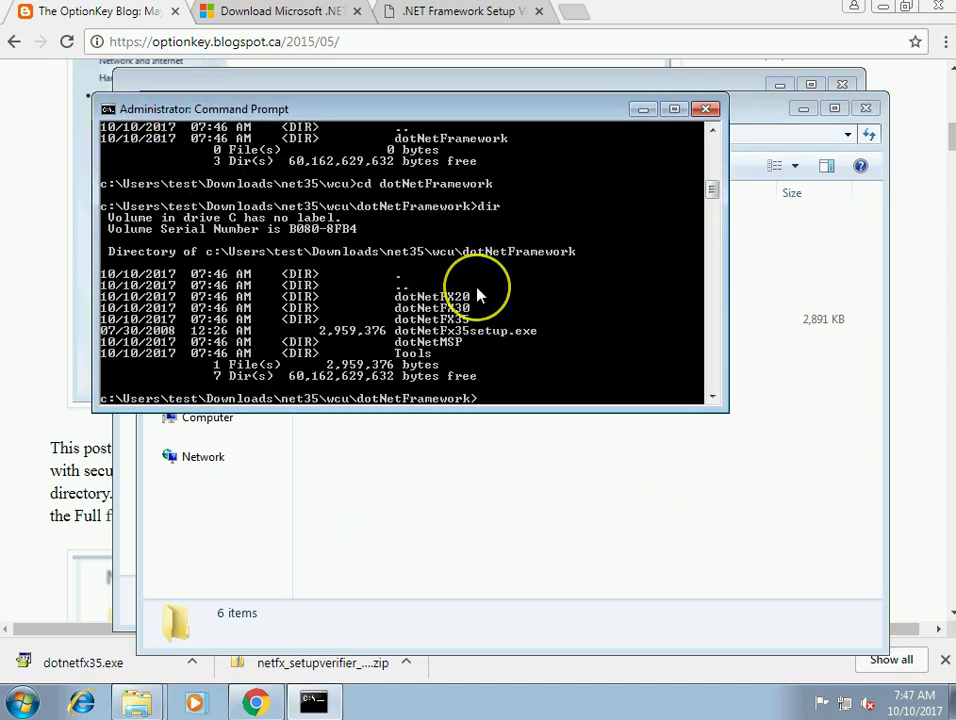
type("dotnetfx35setup.exe")
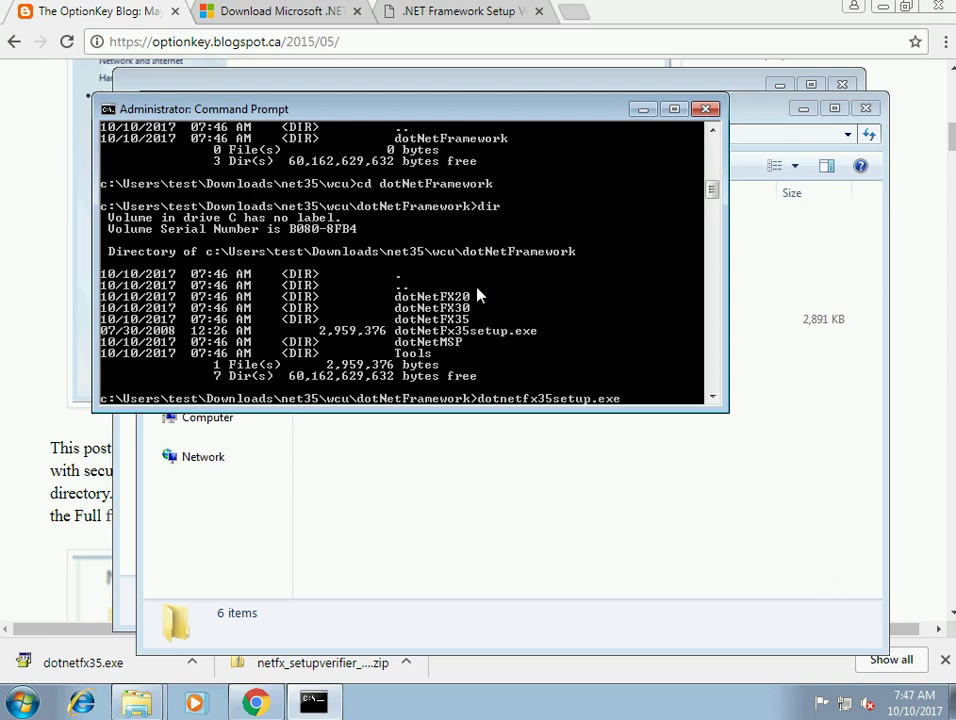
type(" \\x:")
key("Return")
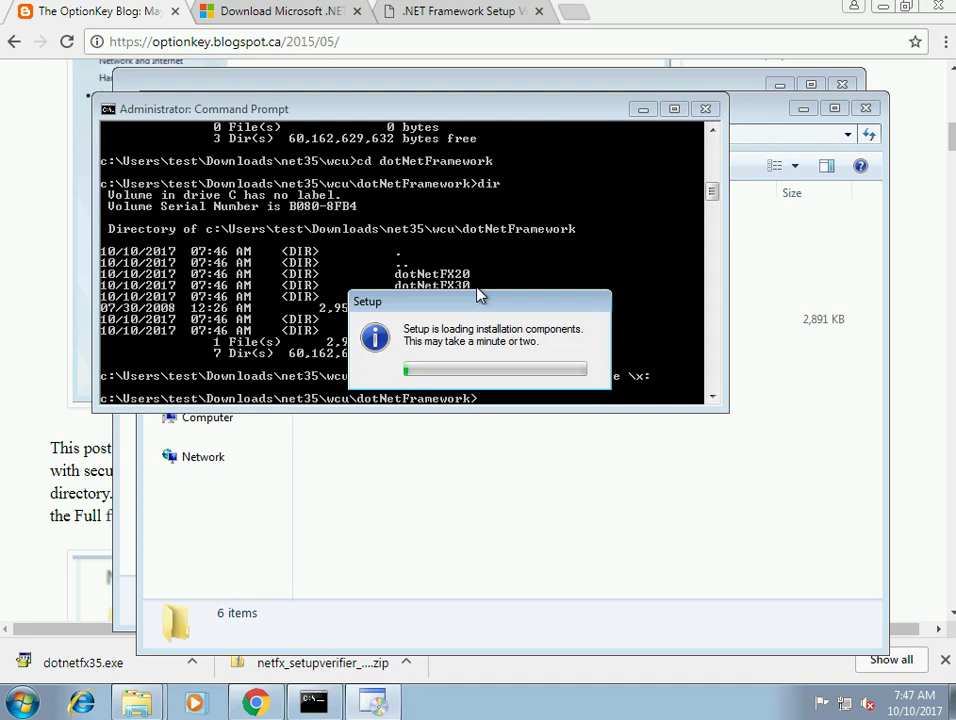
left_click(588, 228)
key("Up")
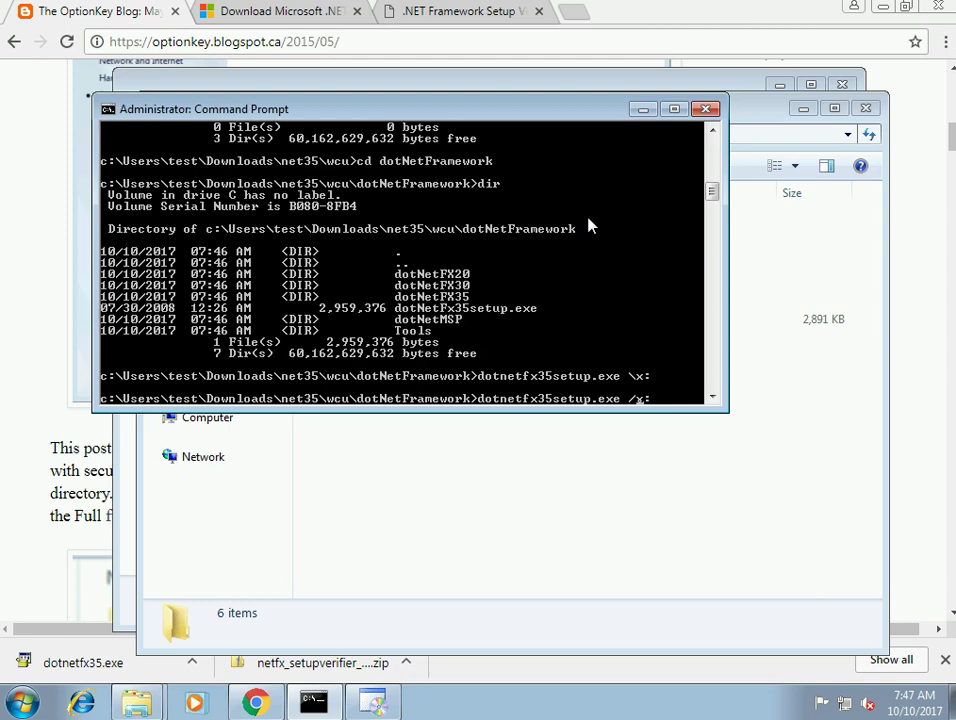
key("Return")
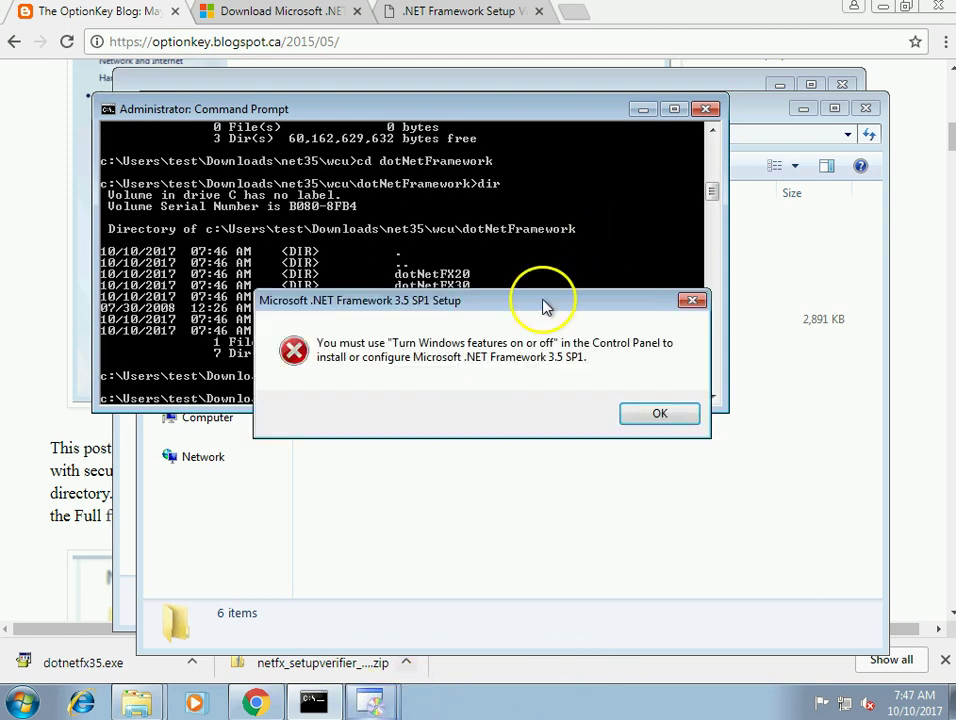
left_click(660, 414)
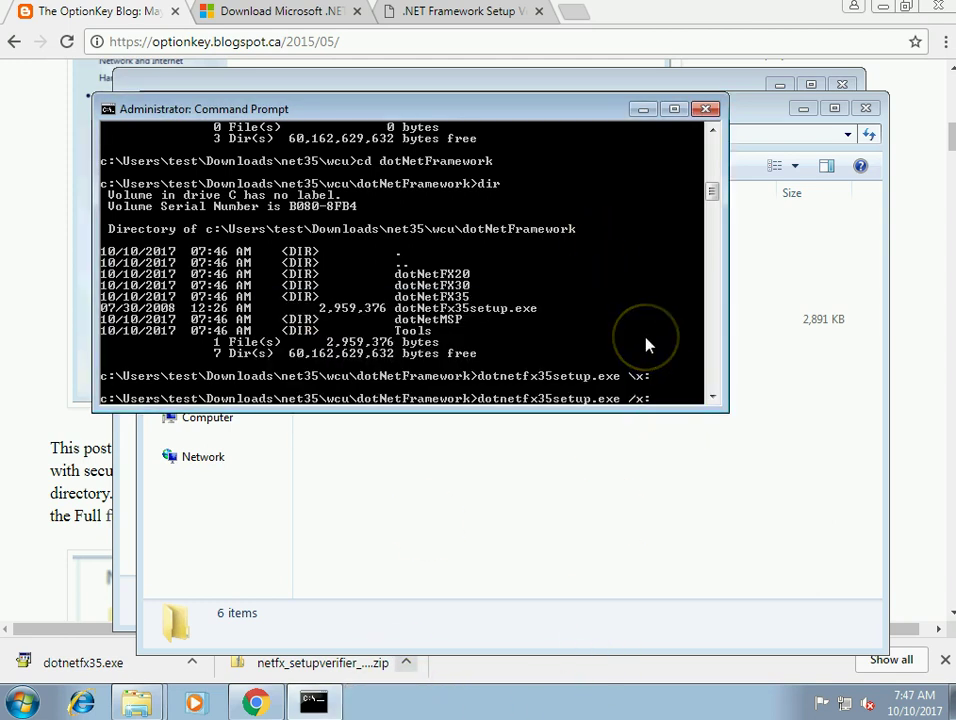
key("Return")
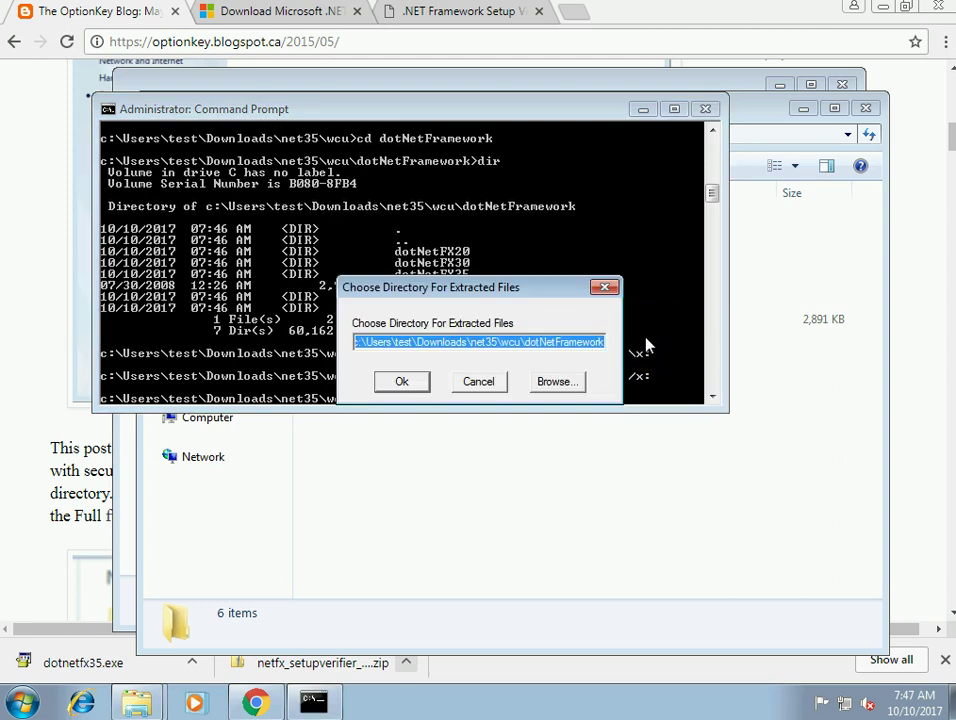
left_click(415, 390)
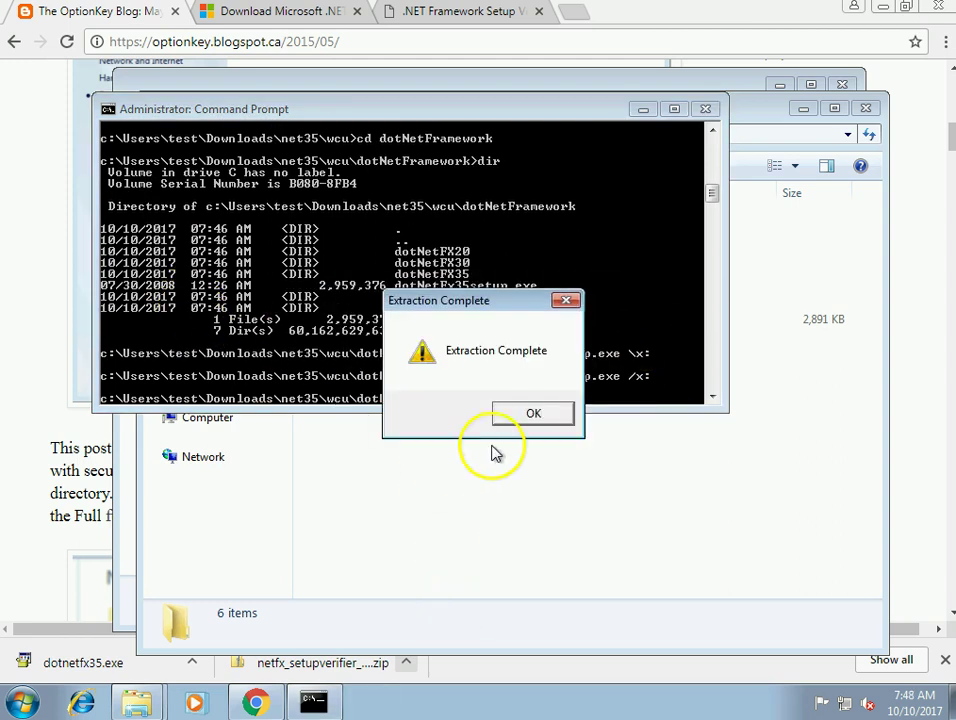
left_click(538, 412)
Step: In the folder window, open the dotNetFX30 folder and run the Netfx30a_x86 installer package
left_click(543, 497)
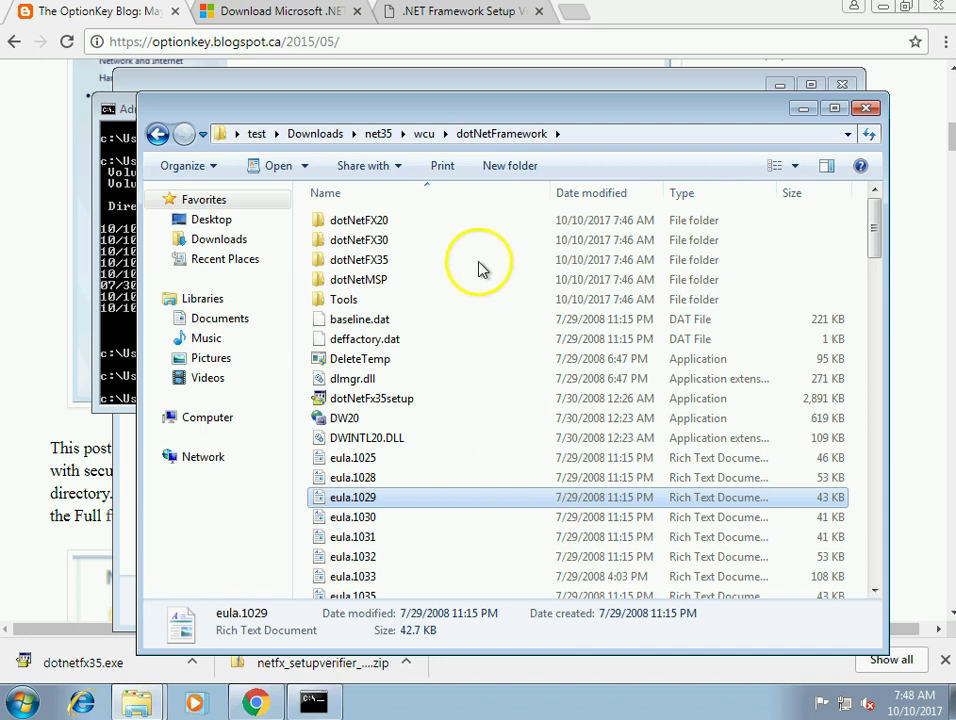
double_click(398, 240)
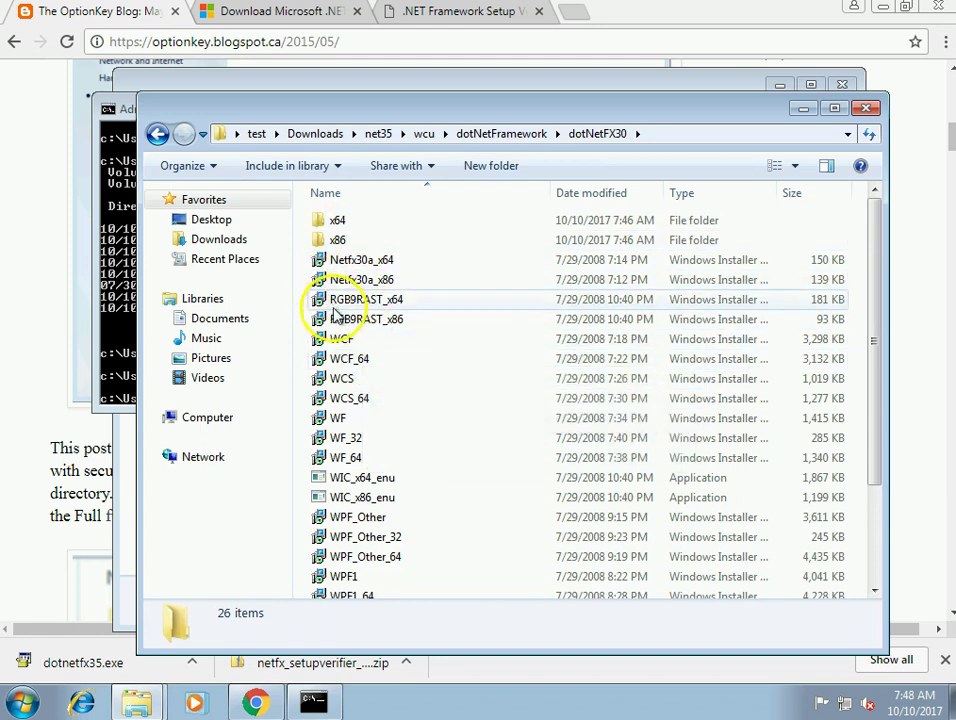
left_click(436, 281)
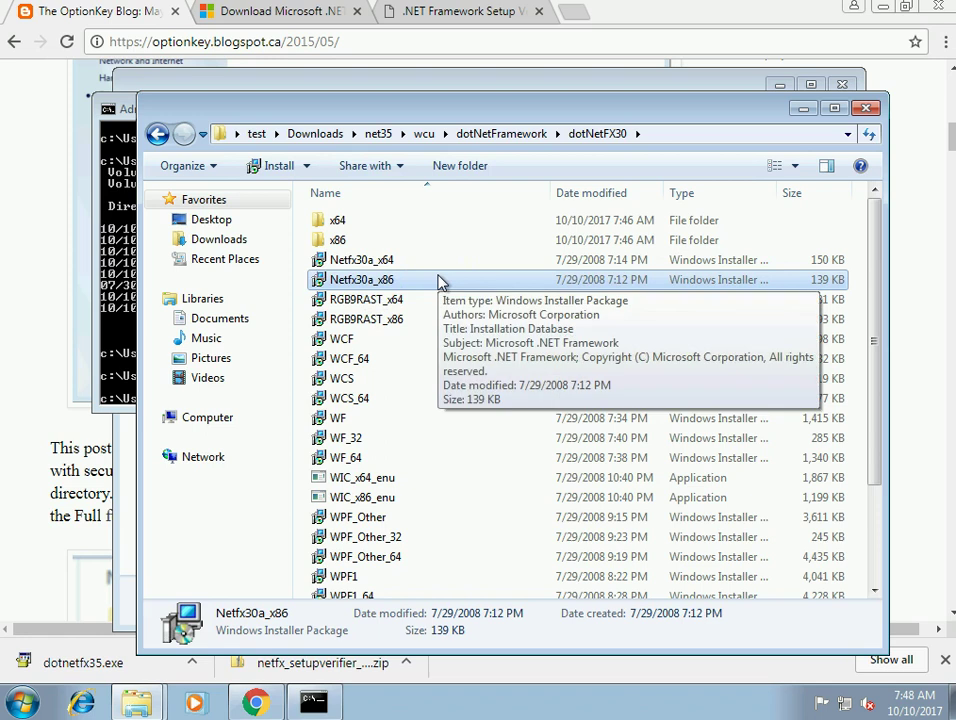
right_click(437, 281)
left_click(522, 290)
left_click(540, 368)
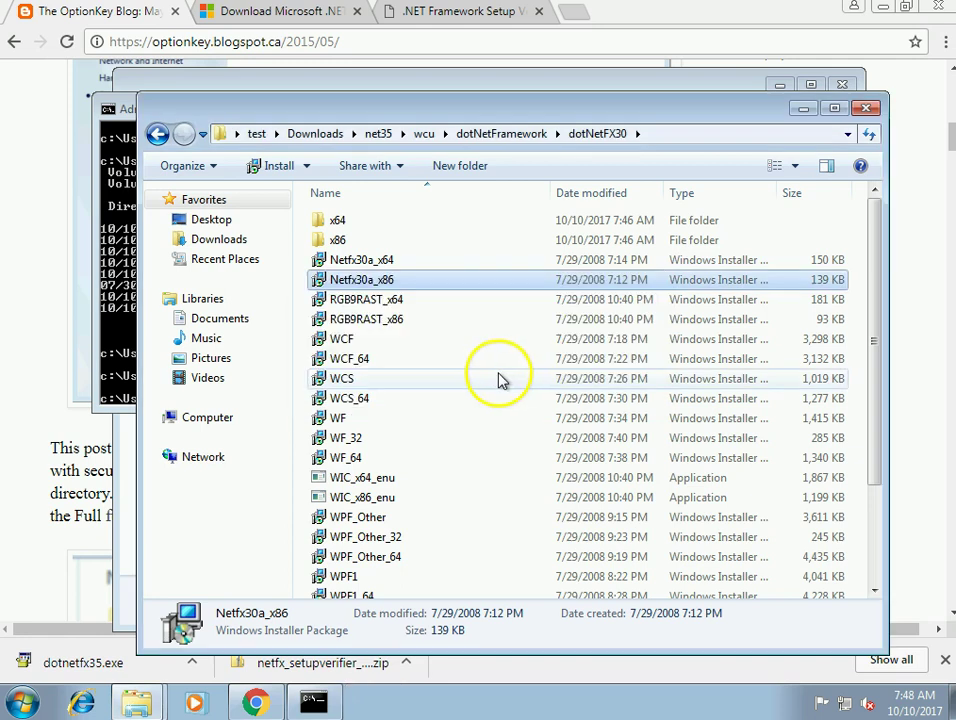
Step: Apply the .NET Framework 3.0 patches from the dotNetFX30 folder, going through WCF, WCS and WF_32
left_click(400, 342)
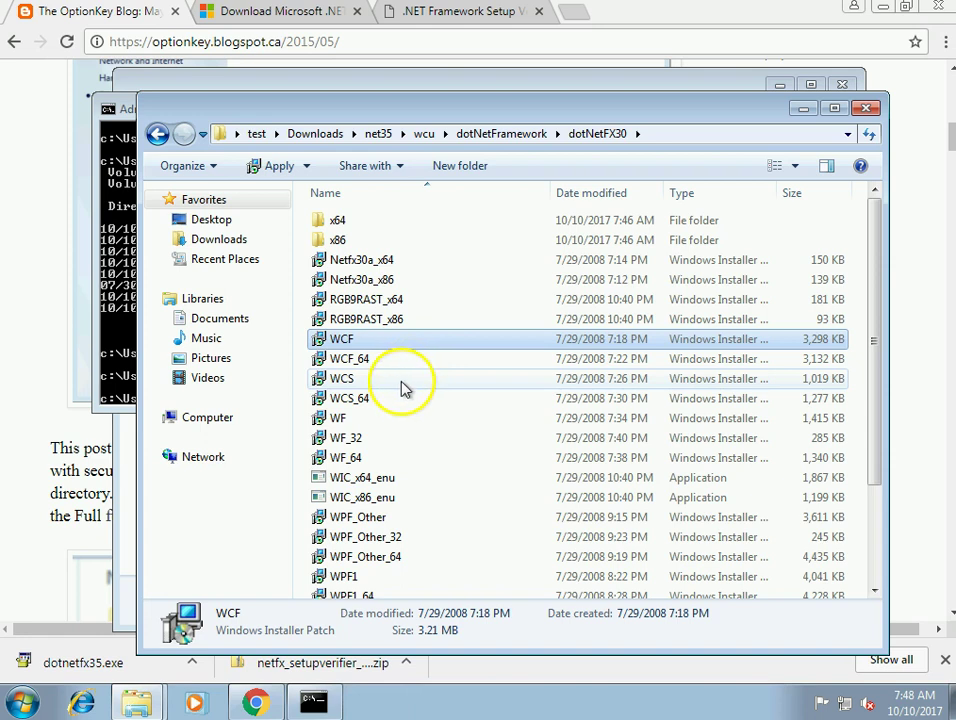
double_click(401, 381)
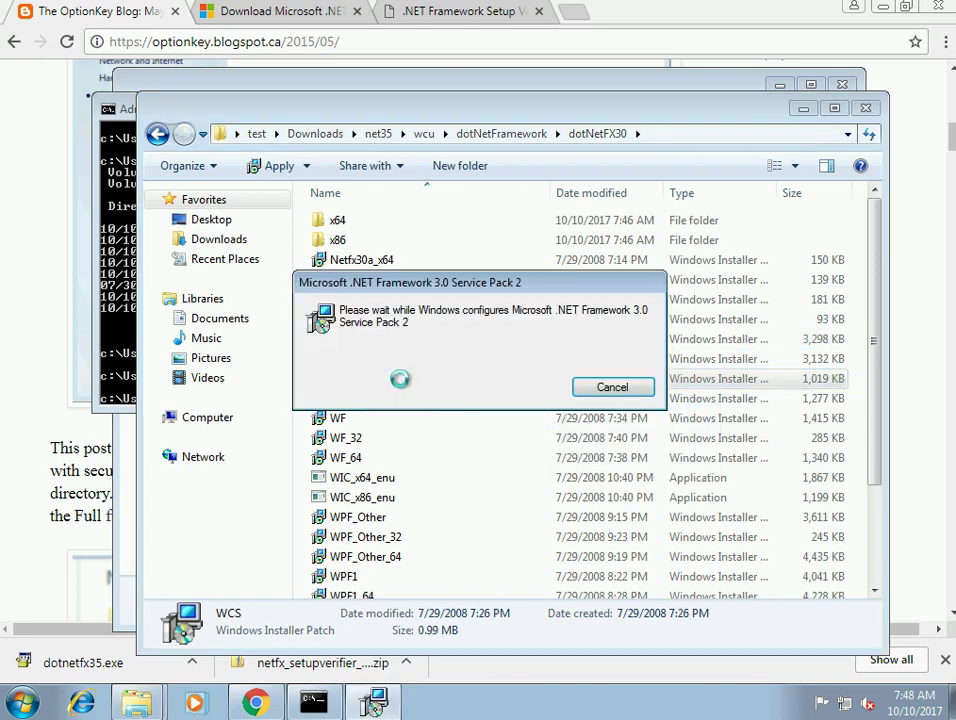
double_click(388, 442)
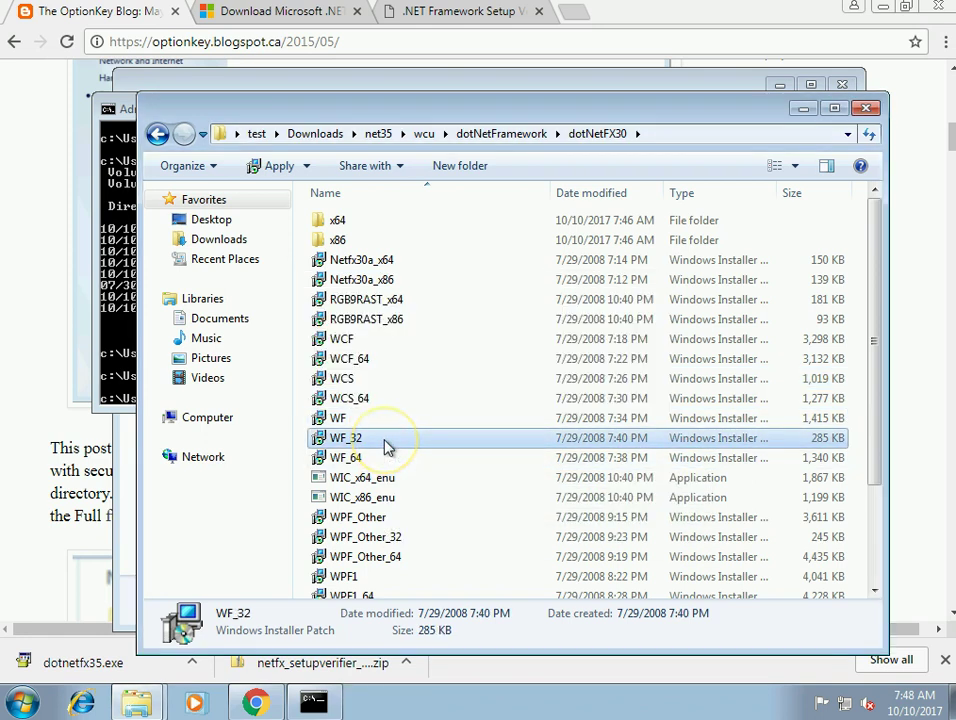
Step: Run the clwireg registration correction tool from the dotNetFramework\Tools folder and allow it to make changes
left_click(492, 133)
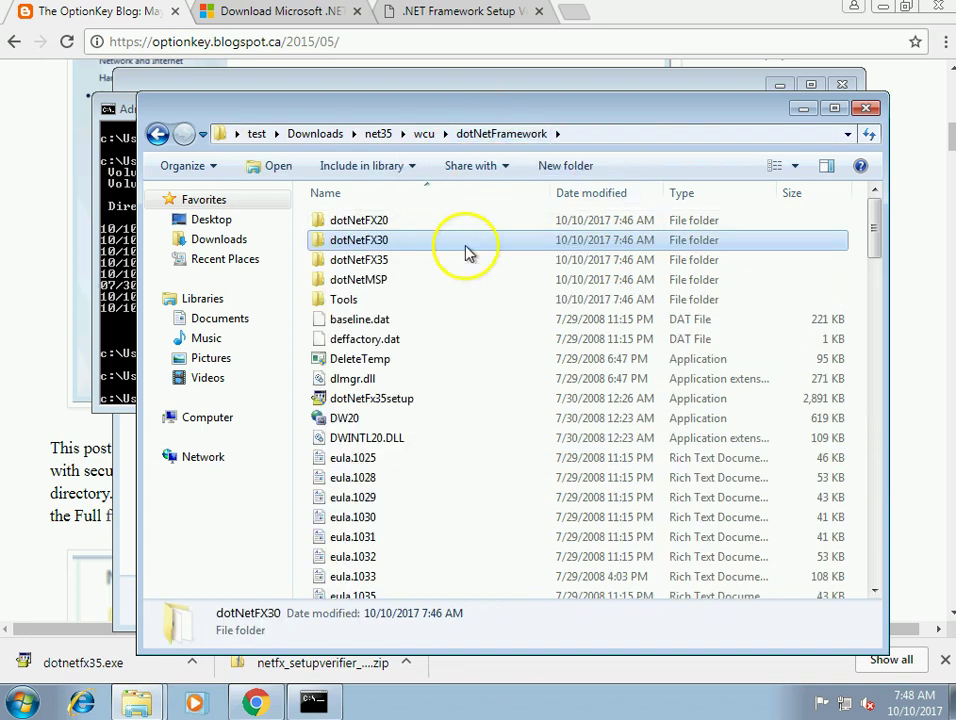
double_click(395, 301)
double_click(412, 226)
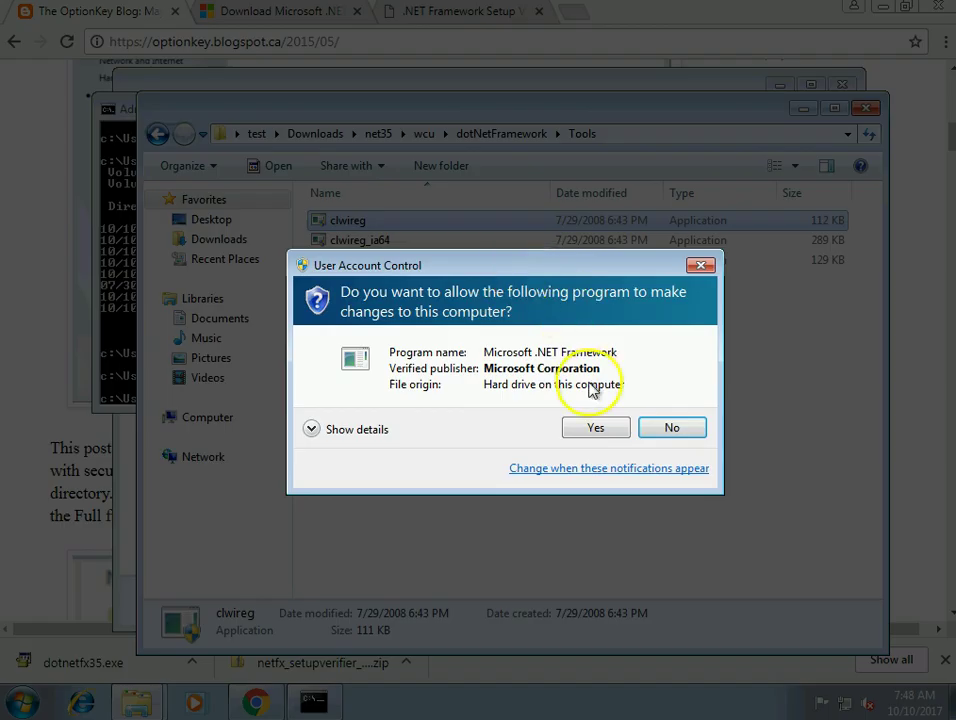
left_click(591, 366)
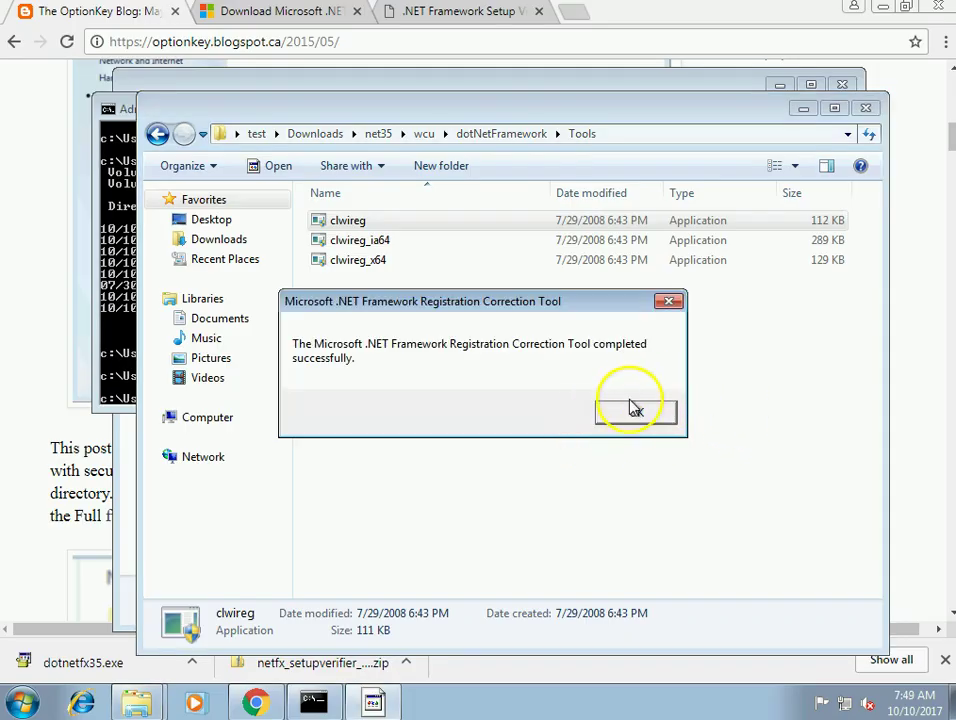
left_click(660, 414)
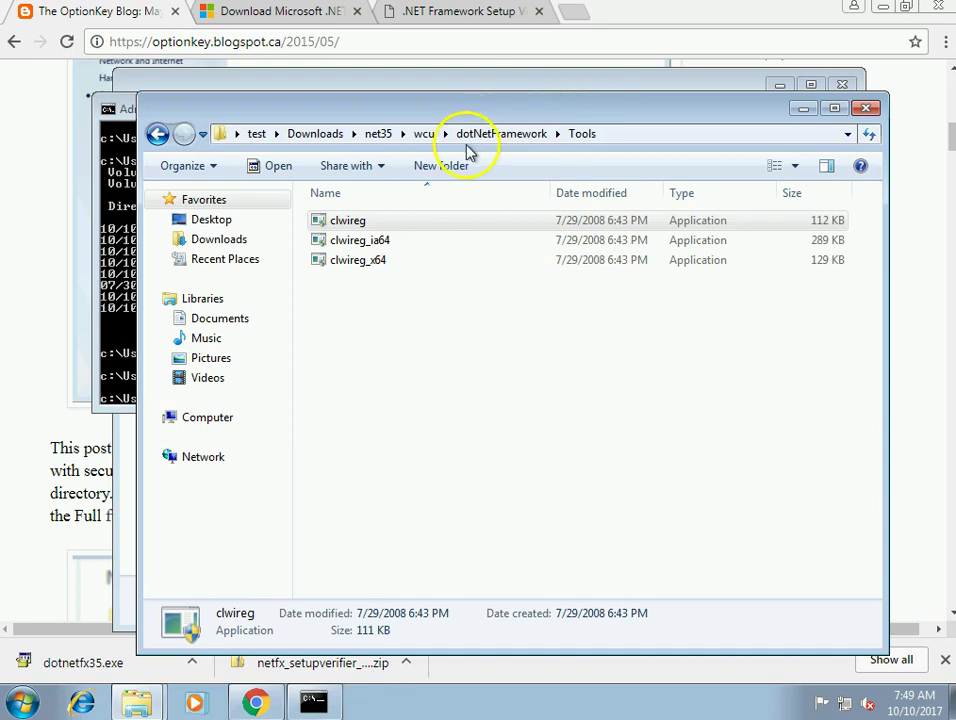
Step: Set the setup application in dotNetFramework to run in Windows Vista (Service Pack 1) compatibility mode and as an administrator
left_click(497, 133)
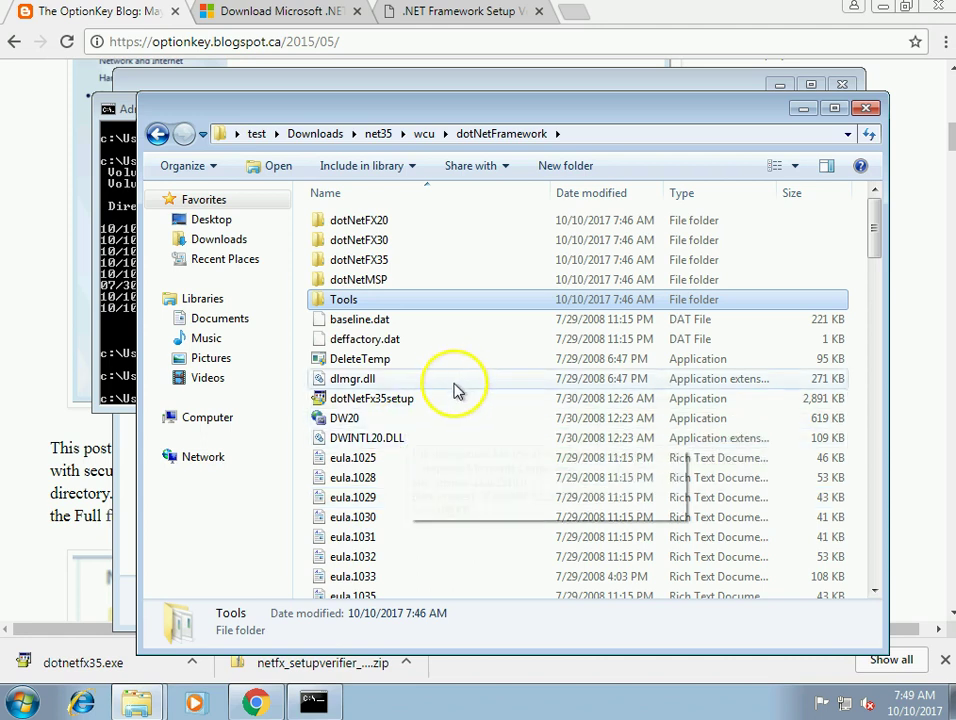
left_click(394, 403)
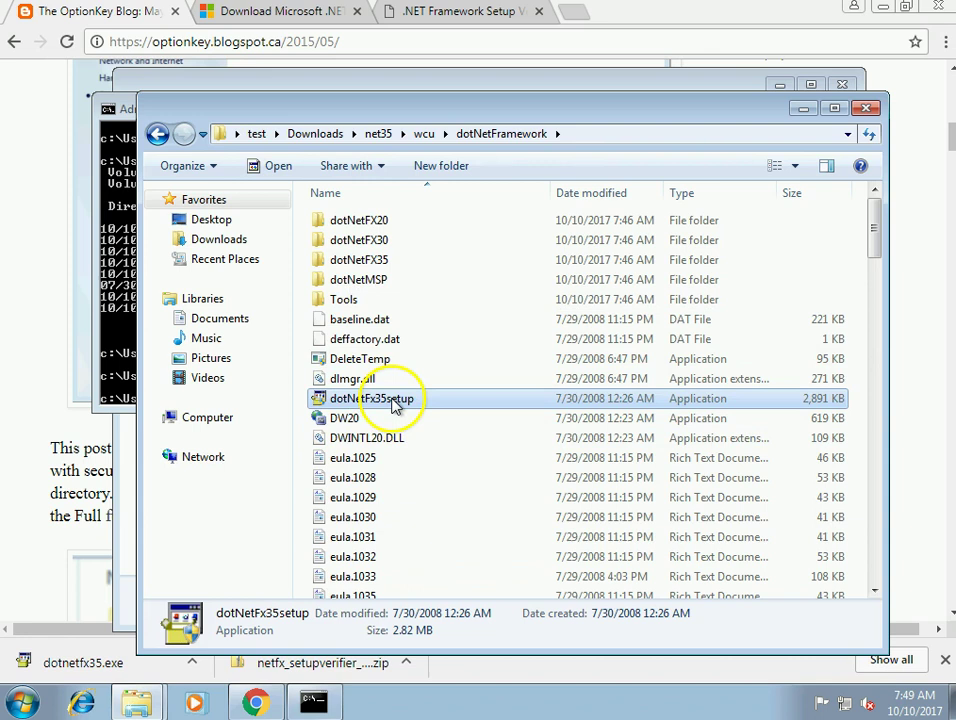
scroll(420, 430, "down", 15)
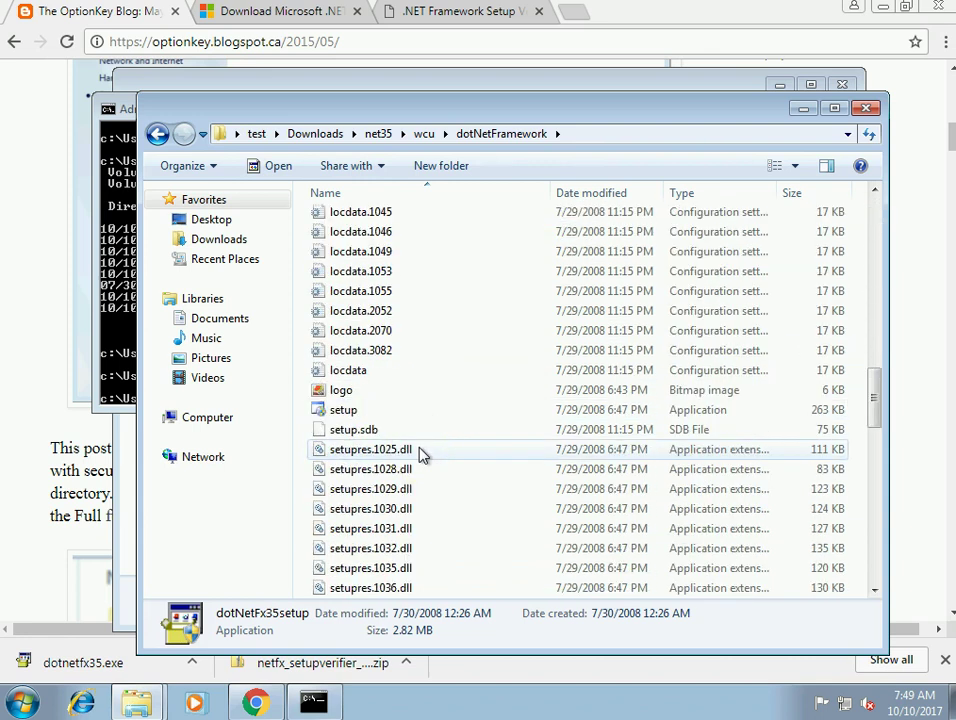
right_click(403, 412)
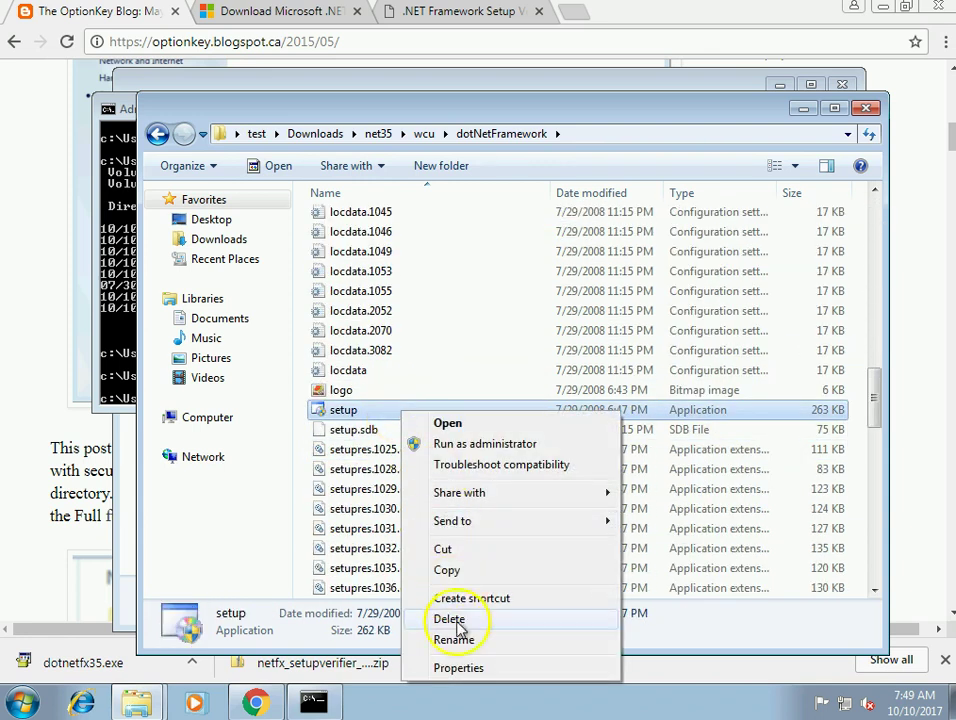
left_click(470, 667)
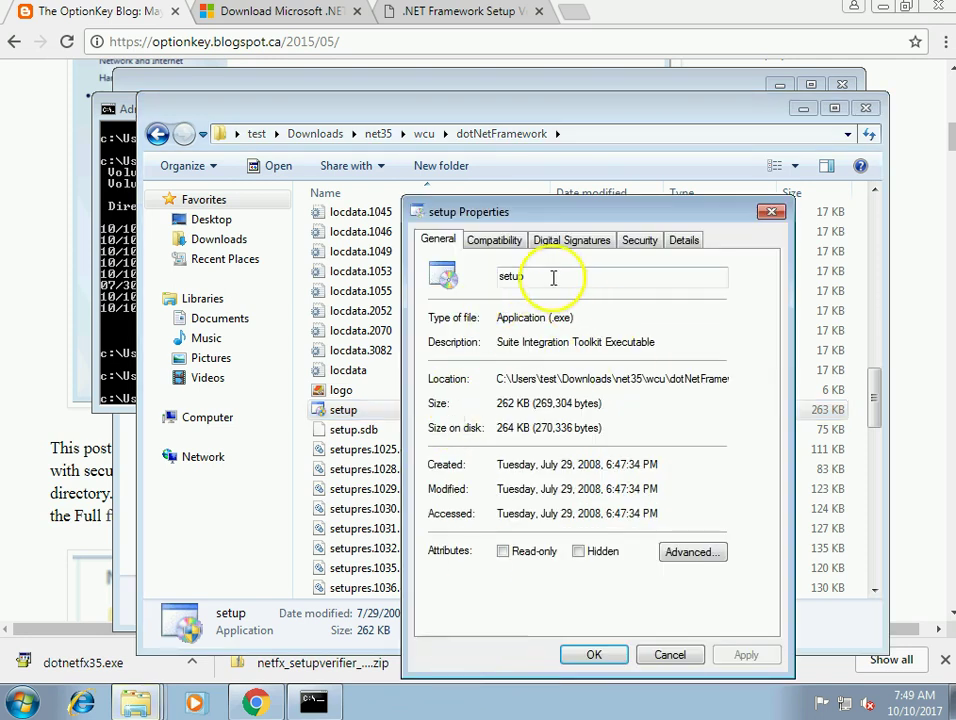
left_click(496, 241)
left_click(449, 347)
left_click(513, 371)
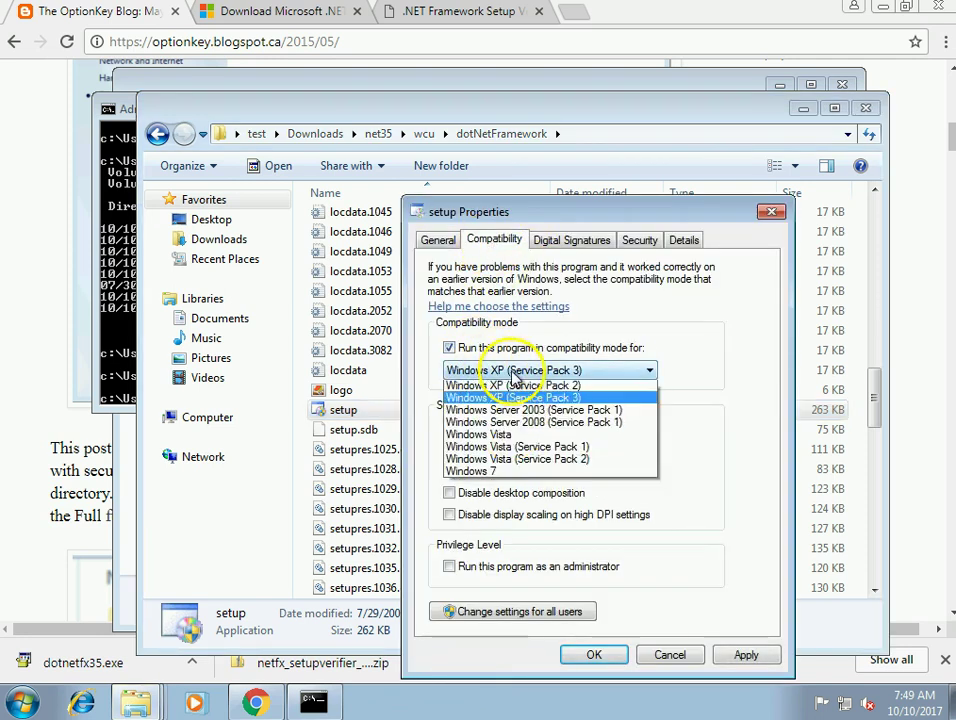
left_click(505, 498)
left_click(541, 567)
left_click(740, 655)
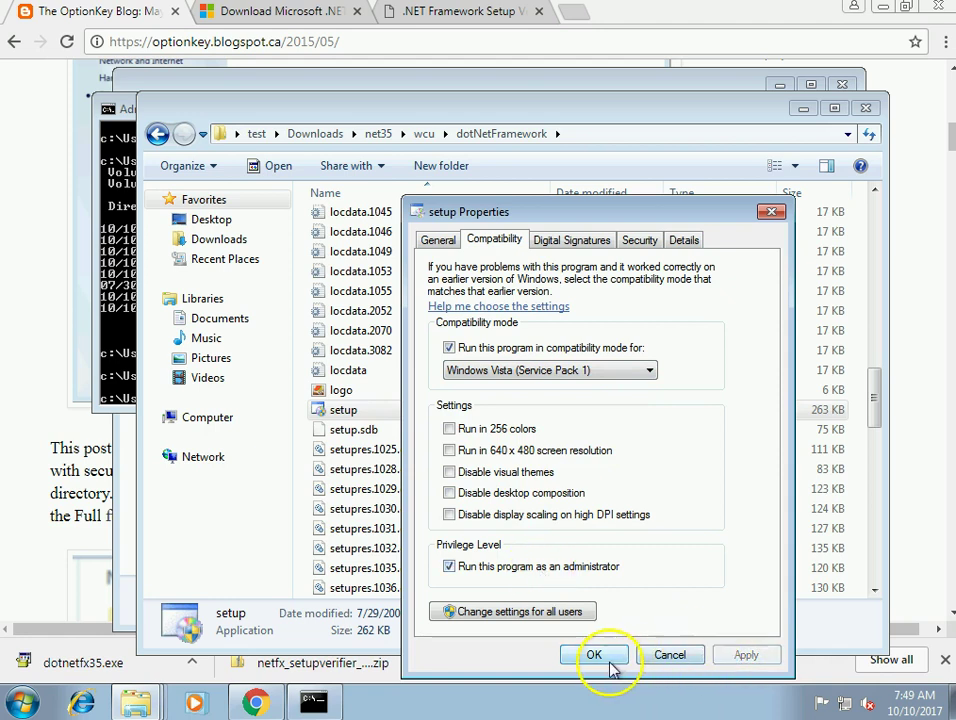
left_click(600, 657)
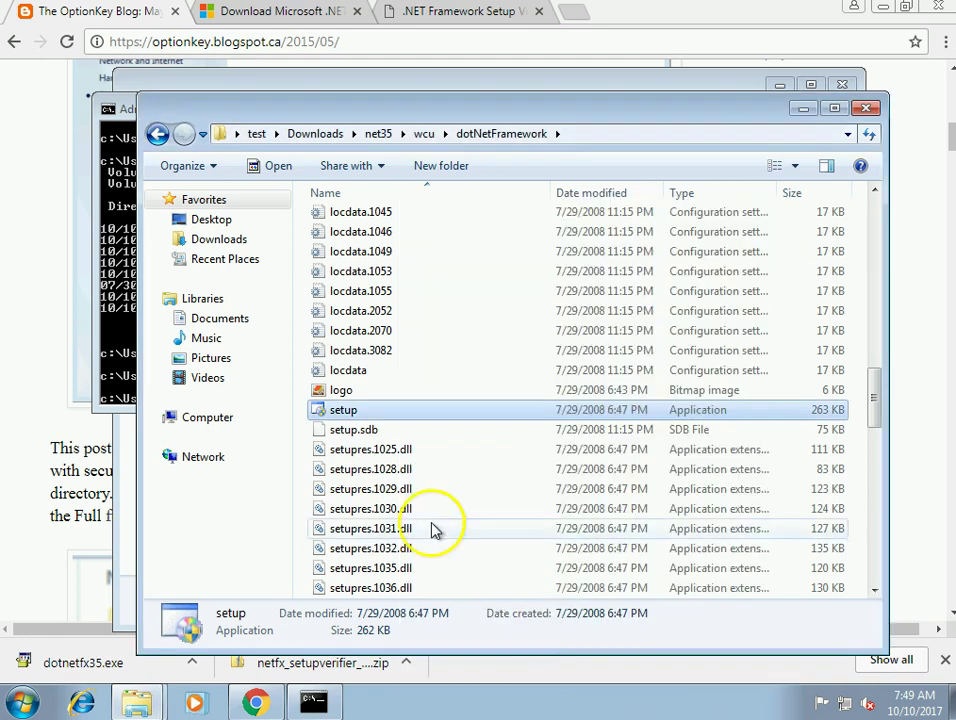
Step: Run the setup application, accept the license terms, install .NET Framework 3.5 SP1 and exit the installer
double_click(384, 414)
left_click(586, 368)
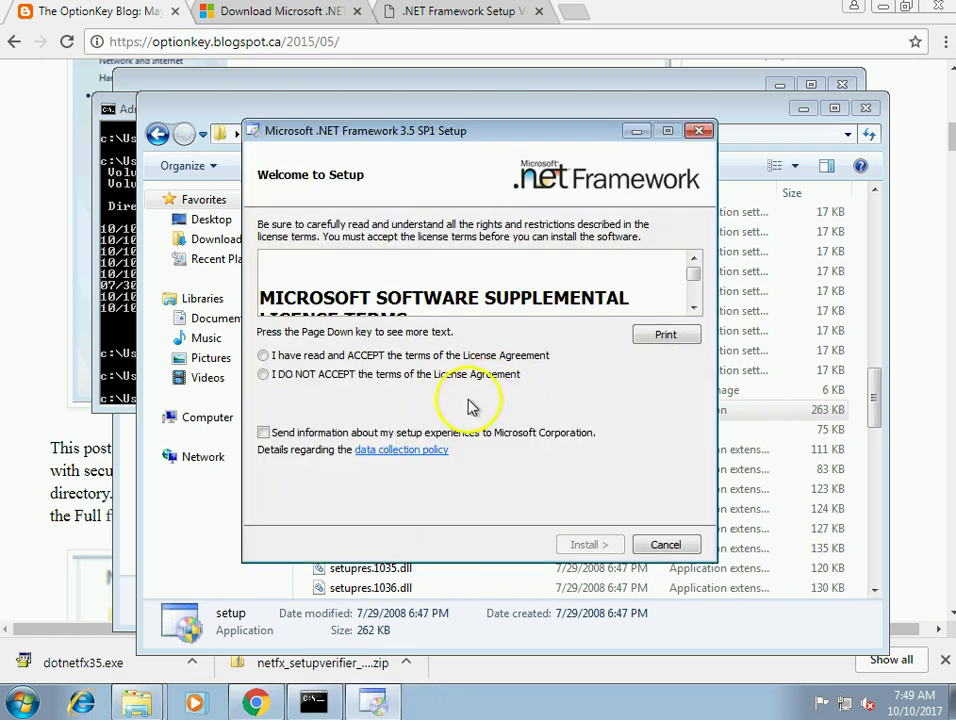
left_click(441, 356)
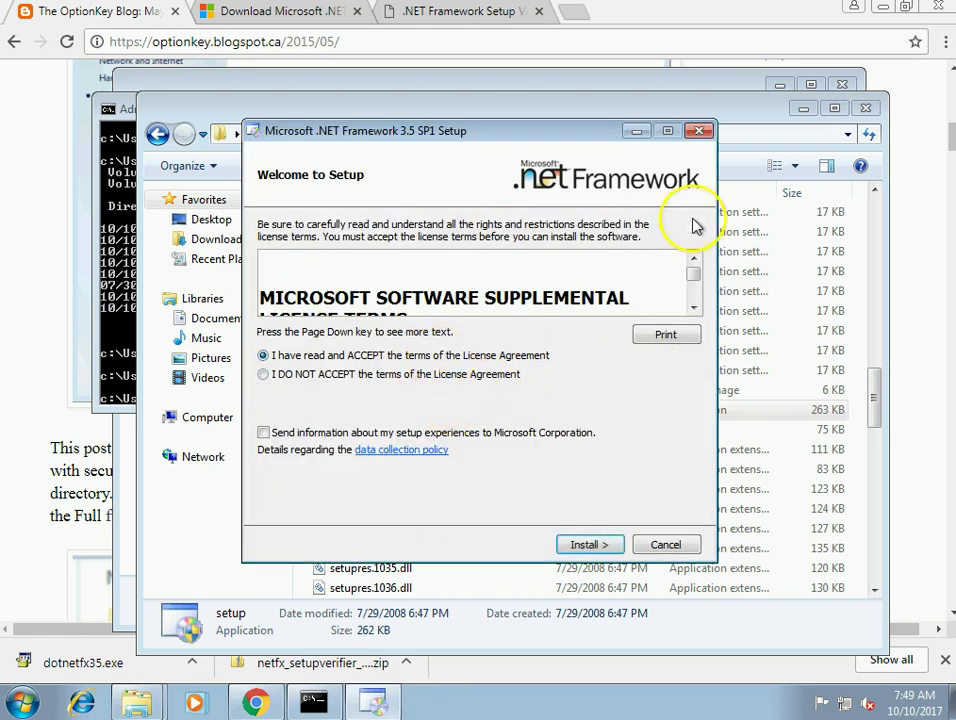
left_click(583, 546)
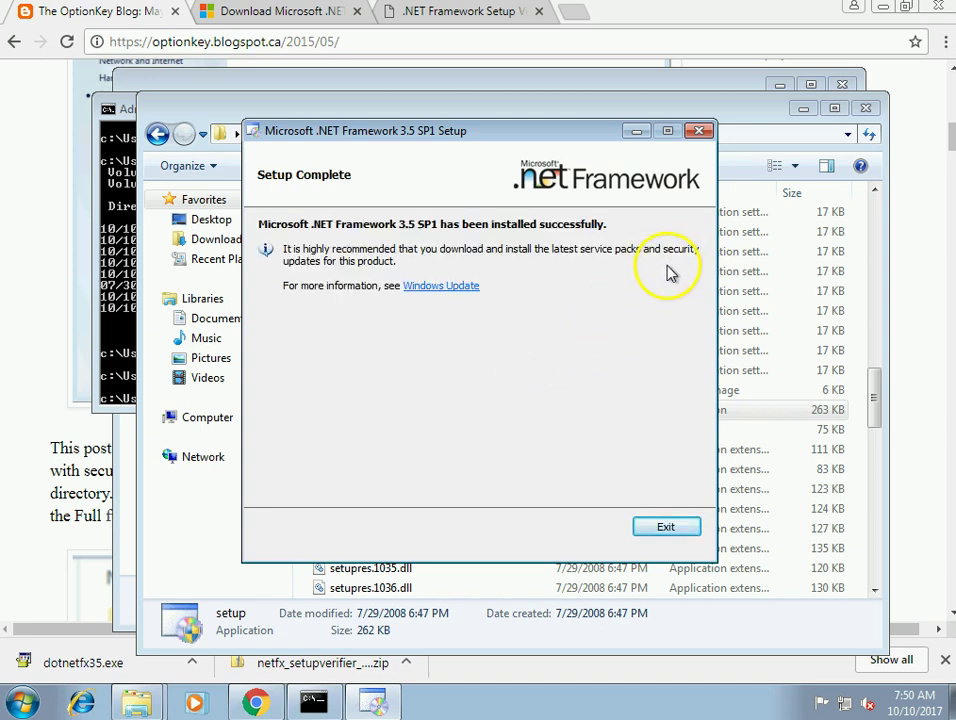
left_click(678, 532)
Step: Run netfx_setupverifier from the netfx_setupverifier_new folder in Downloads and accept its license agreement
left_click(237, 242)
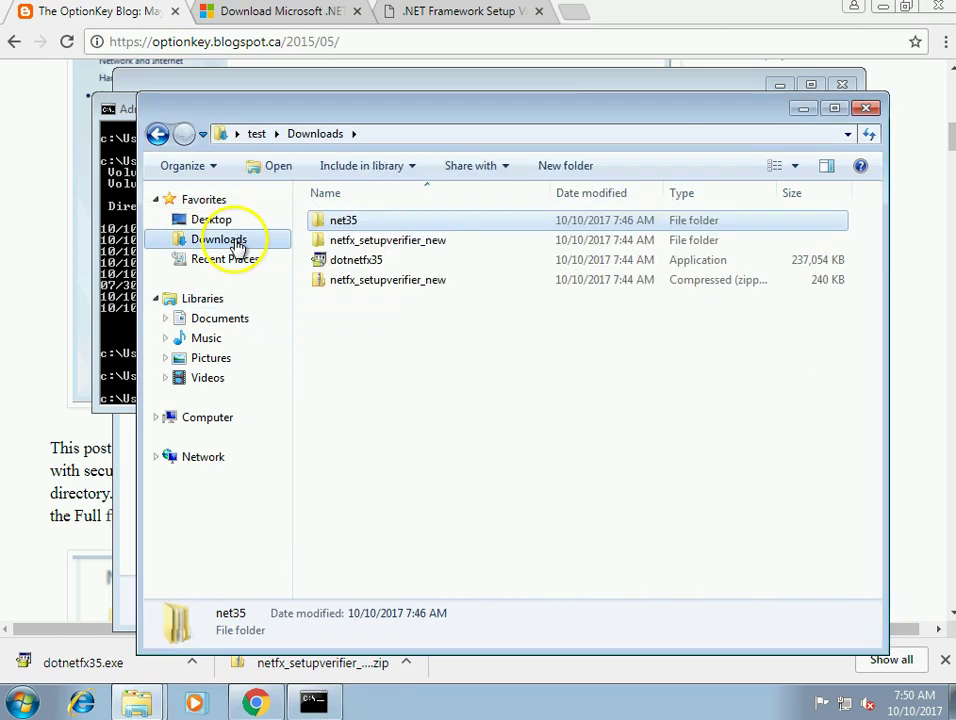
double_click(418, 245)
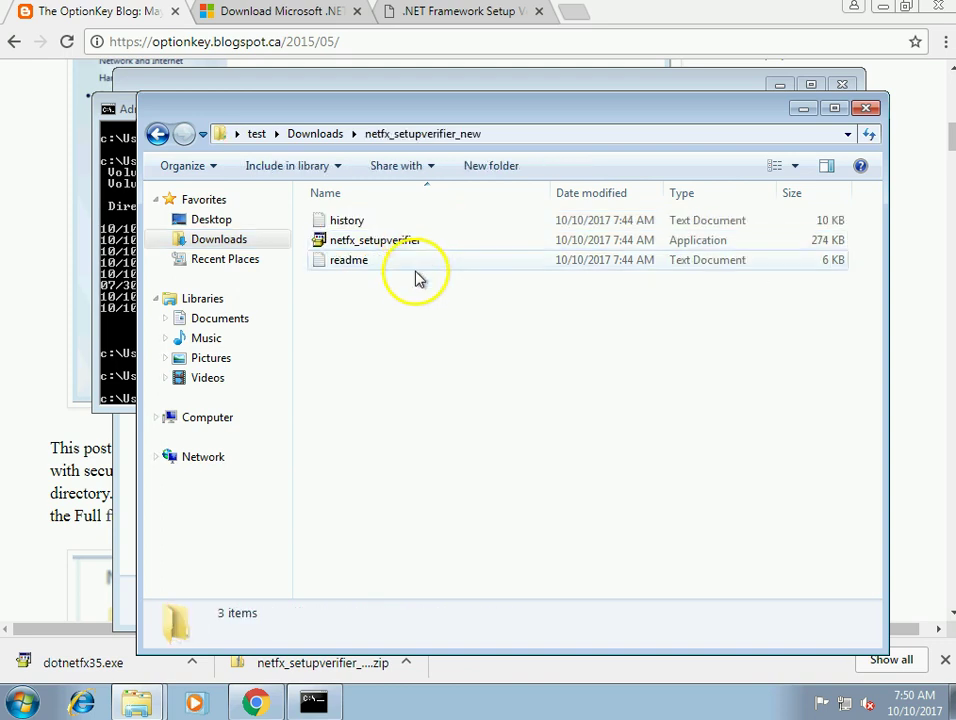
double_click(405, 239)
left_click(527, 367)
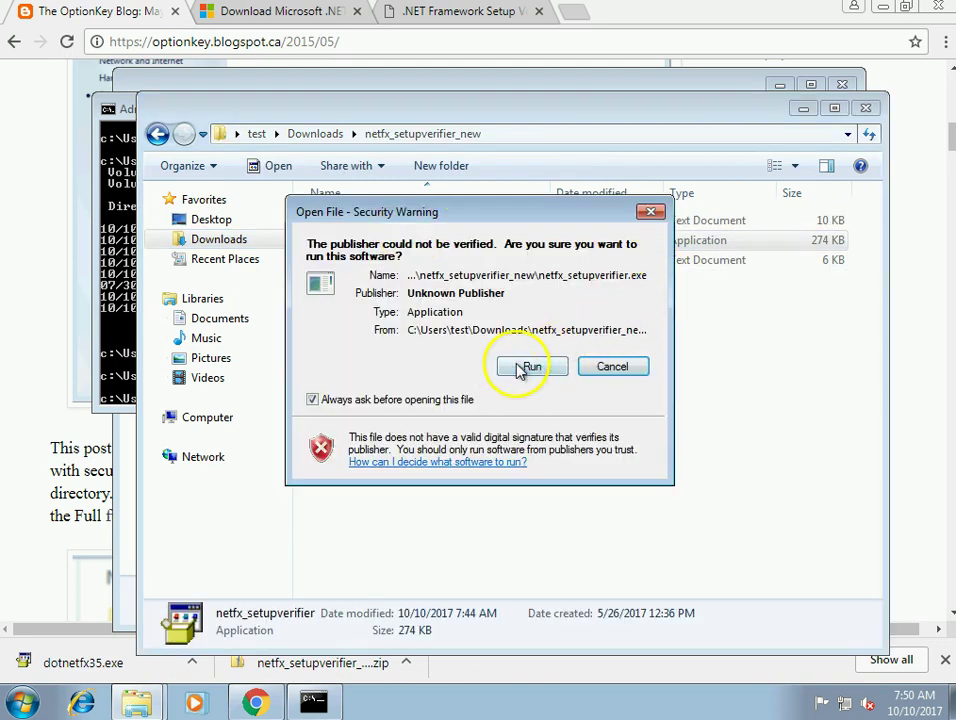
left_click(551, 408)
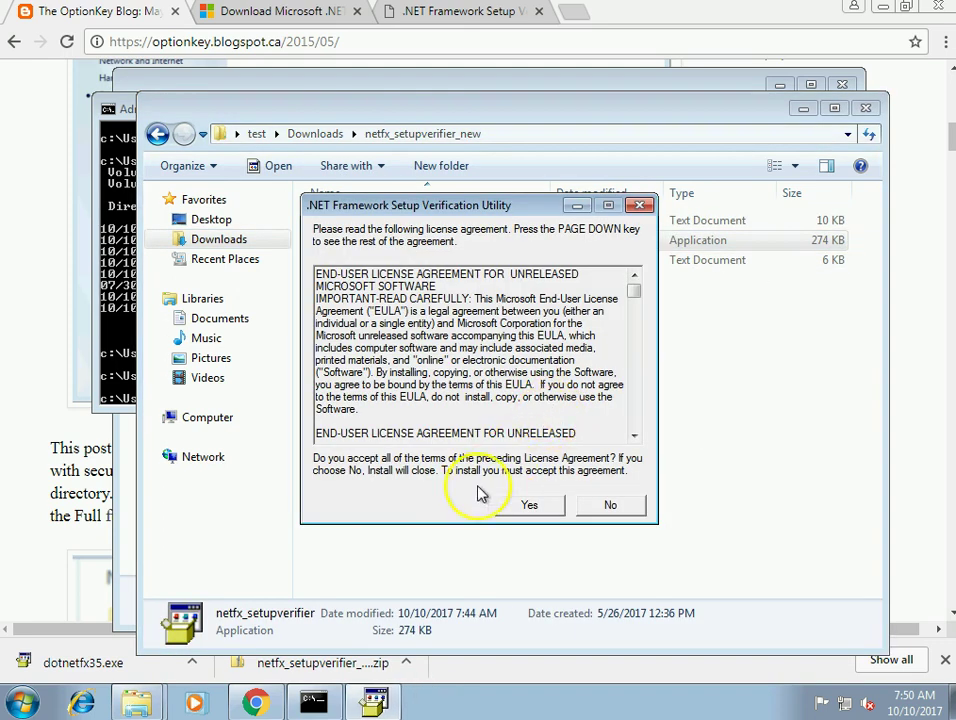
left_click(529, 504)
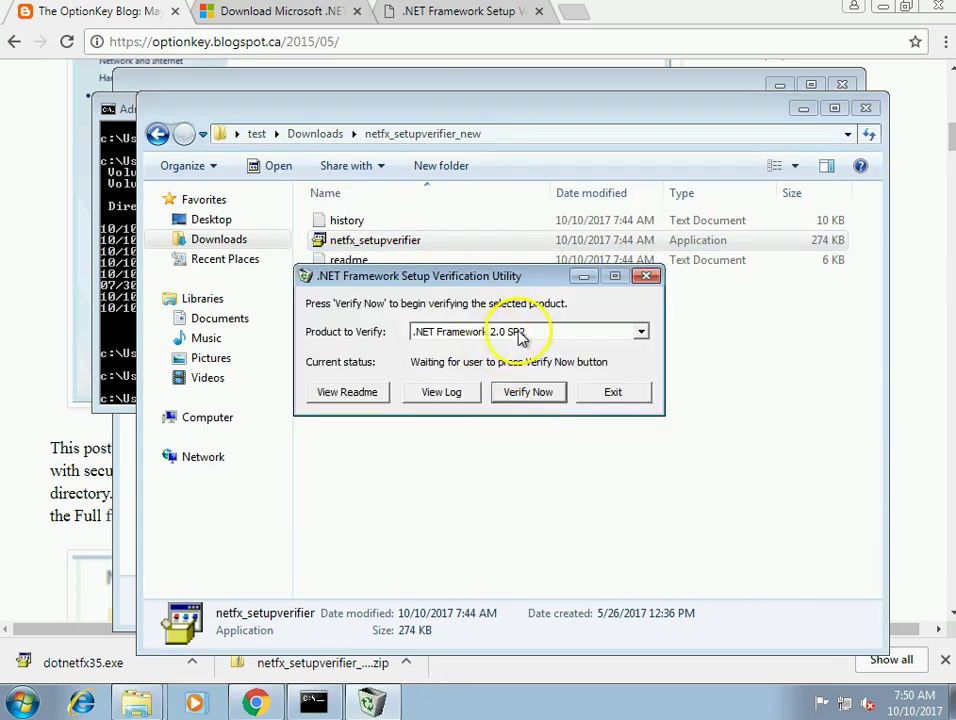
Step: Verify the .NET Framework 3.5 SP1 installation with the Setup Verification Utility
left_click(521, 336)
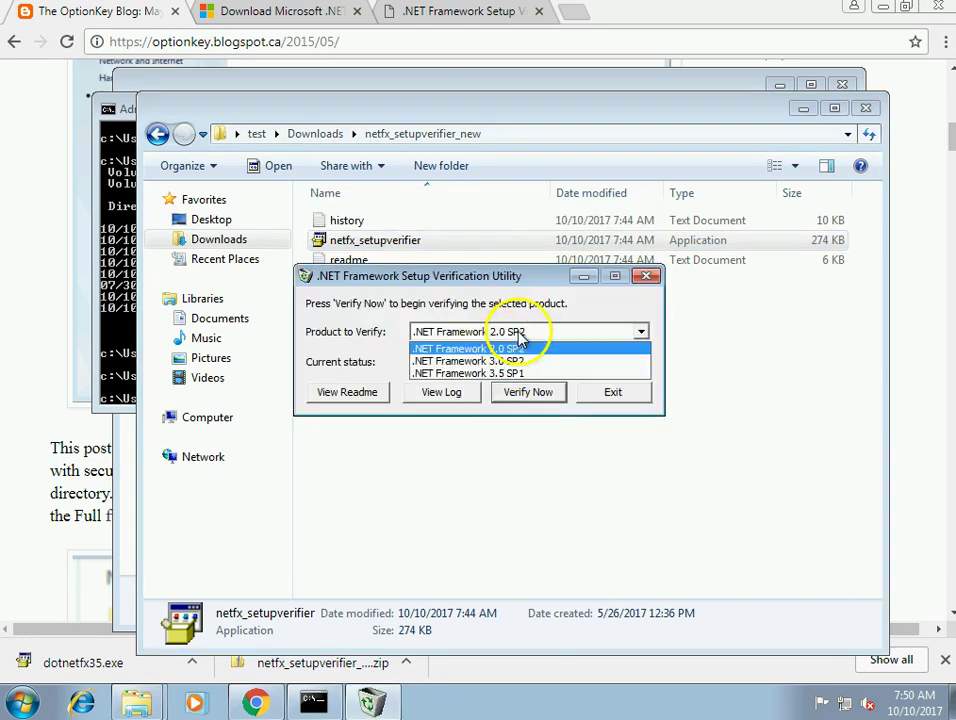
left_click(578, 374)
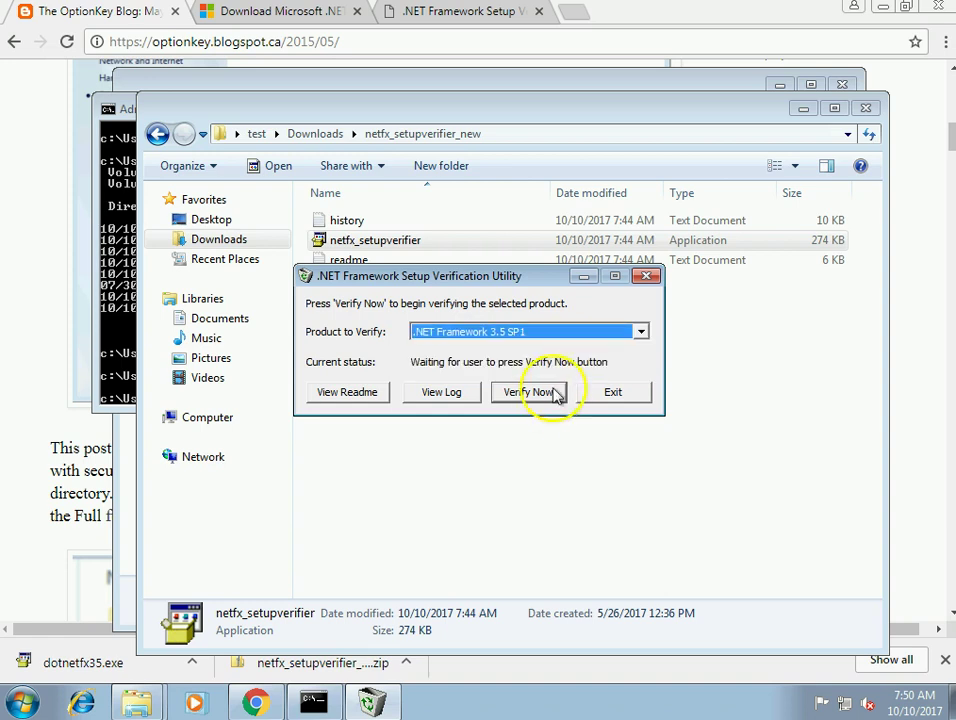
left_click(540, 394)
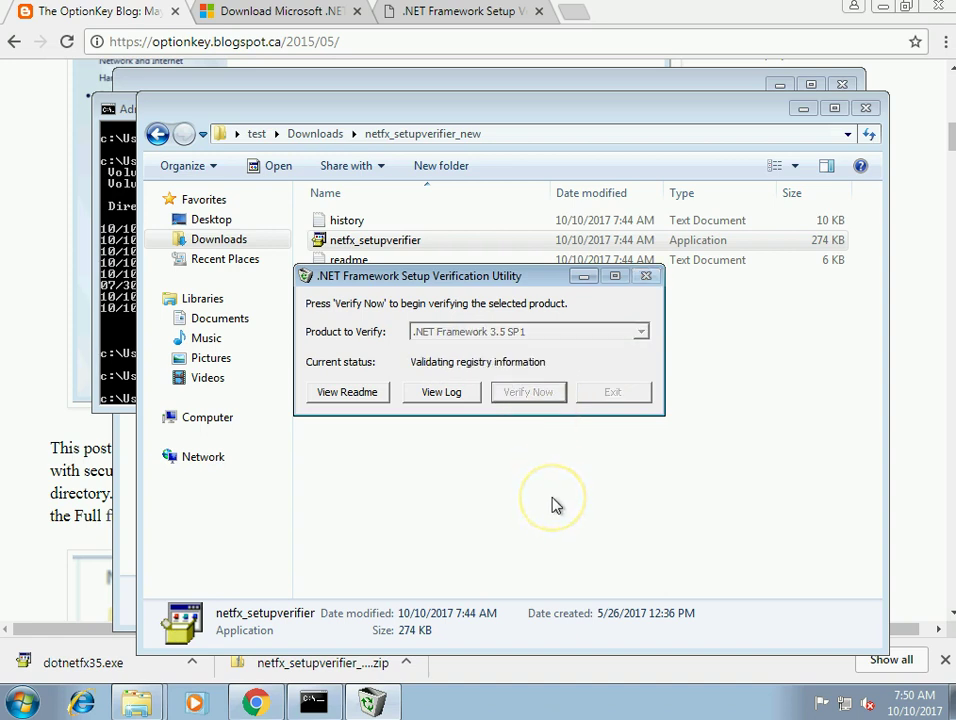
Step: Verify the .NET Framework 3.0 SP2 installation as well and exit the verification utility
left_click(551, 334)
left_click(546, 364)
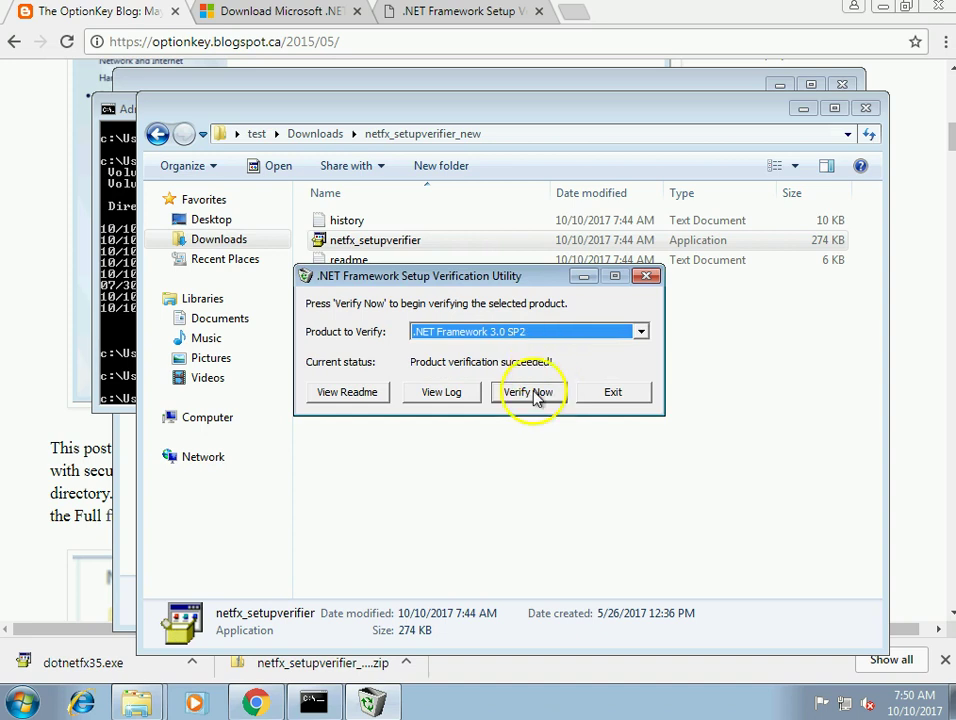
left_click(531, 391)
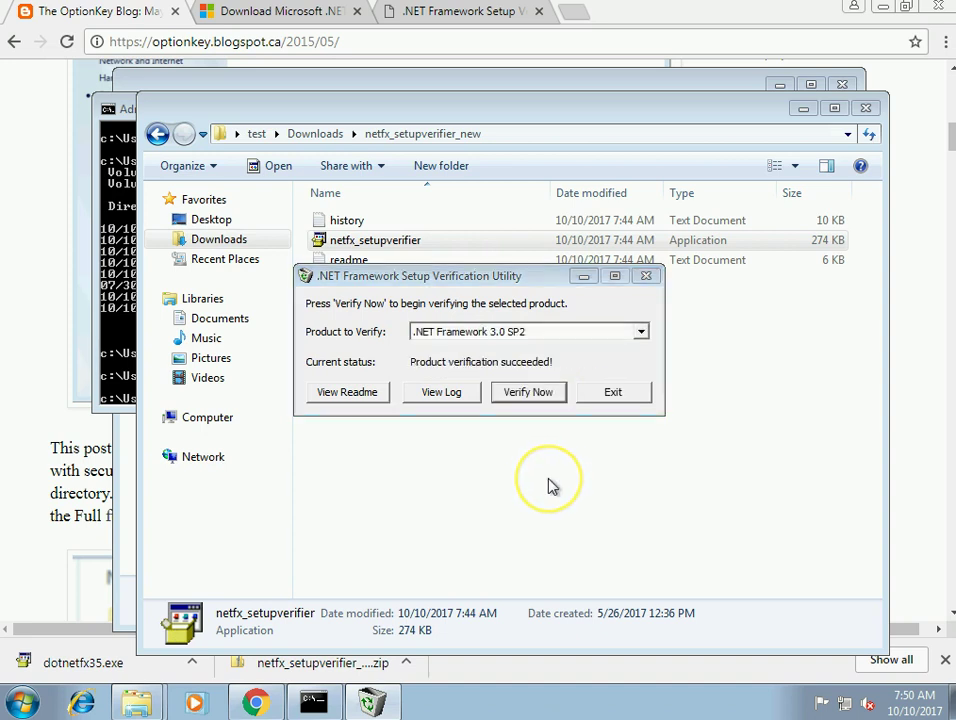
left_click(613, 398)
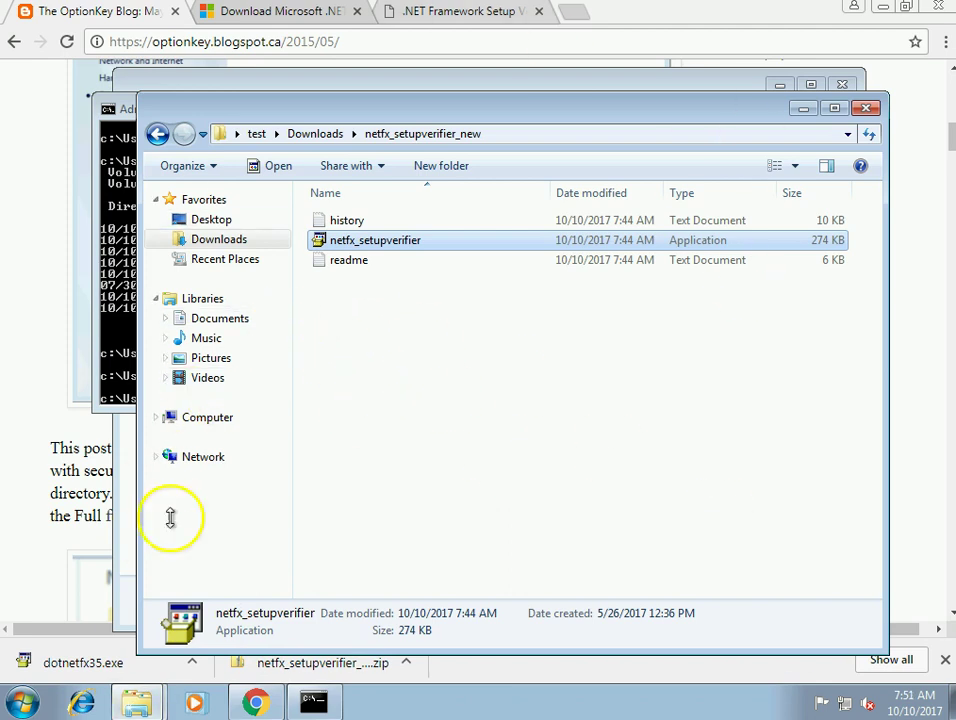
mouse_move(255, 703)
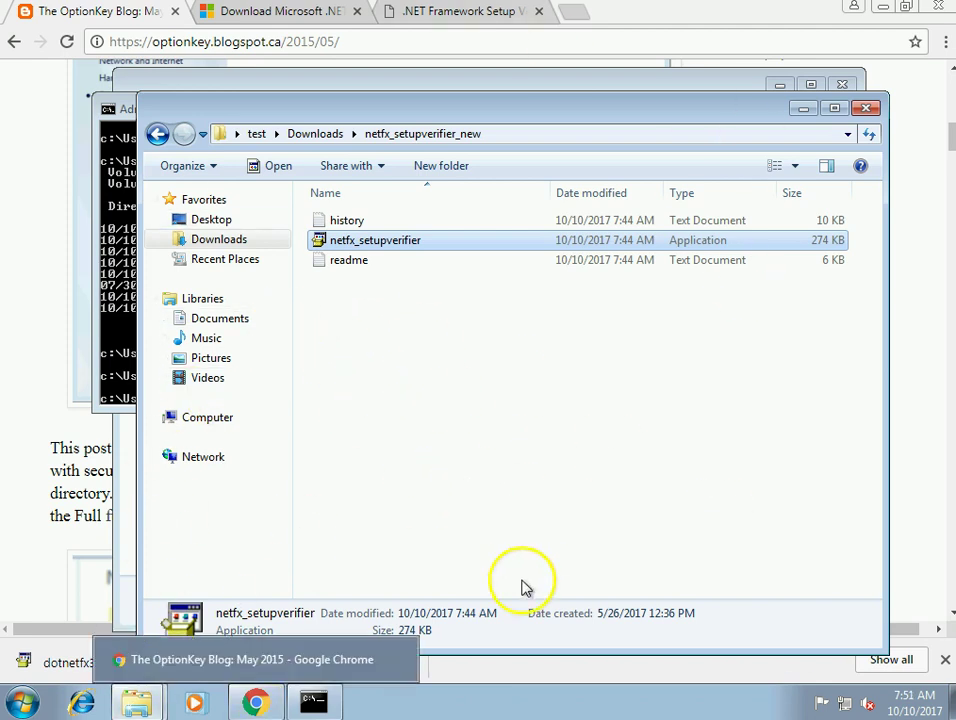